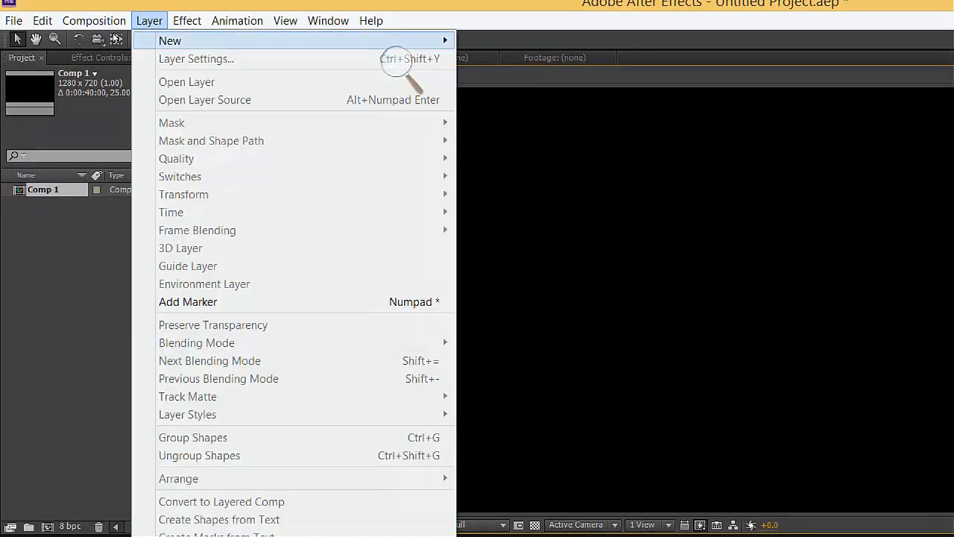
# Create a dark gray solid layer in Comp 1 at 1280 x 720 px.
pyautogui.moveTo(309, 39)
pyautogui.click(495, 58)
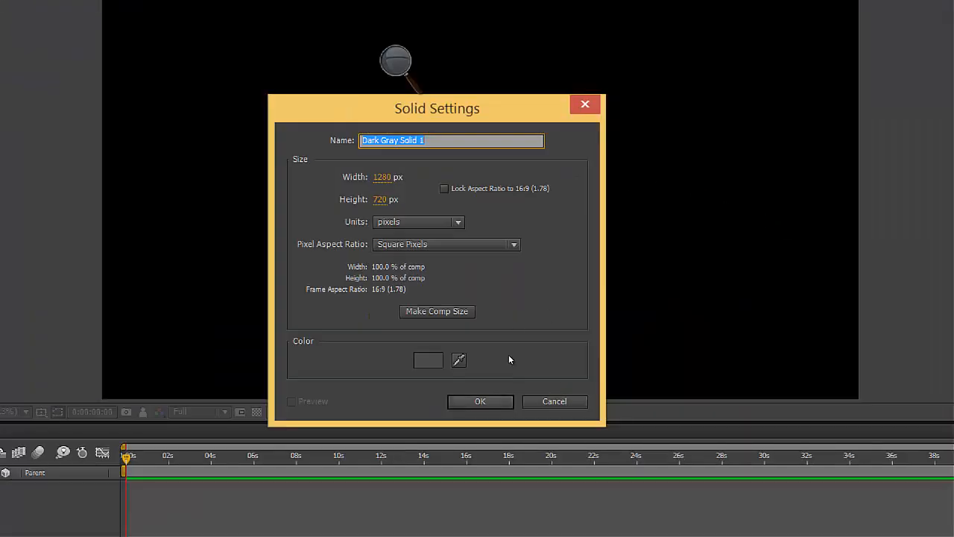
pyautogui.press('Return')
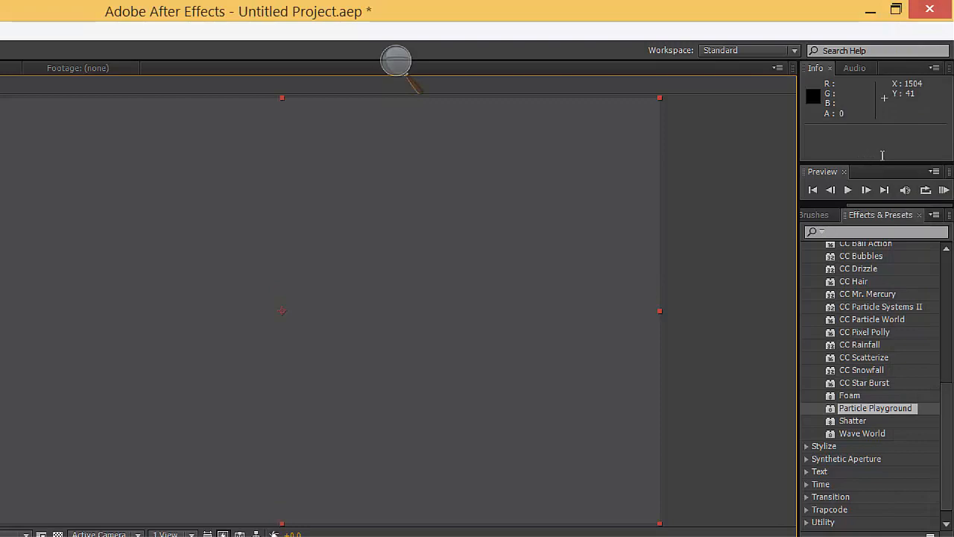
# Find the Checkerboard effect and apply it to the dark gray solid.
pyautogui.click(883, 232)
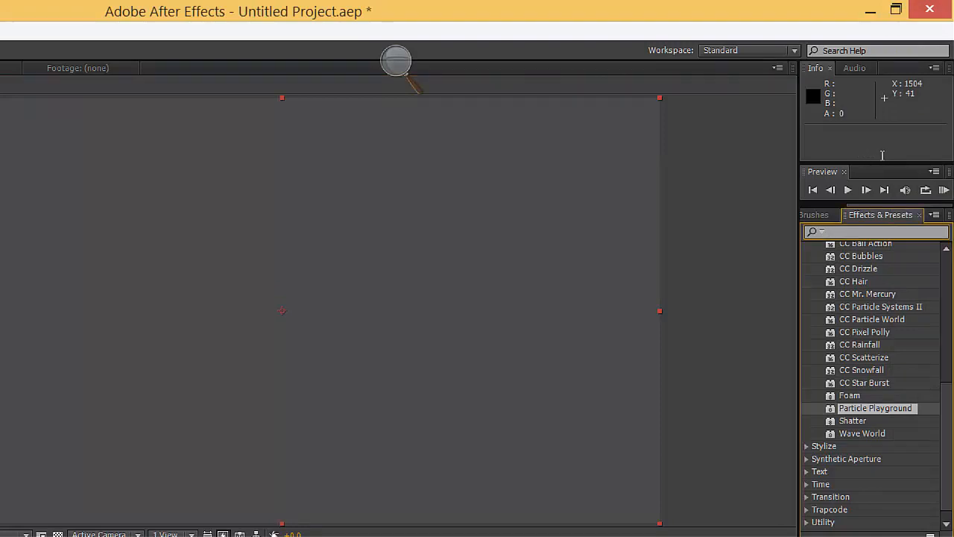
pyautogui.write('che')
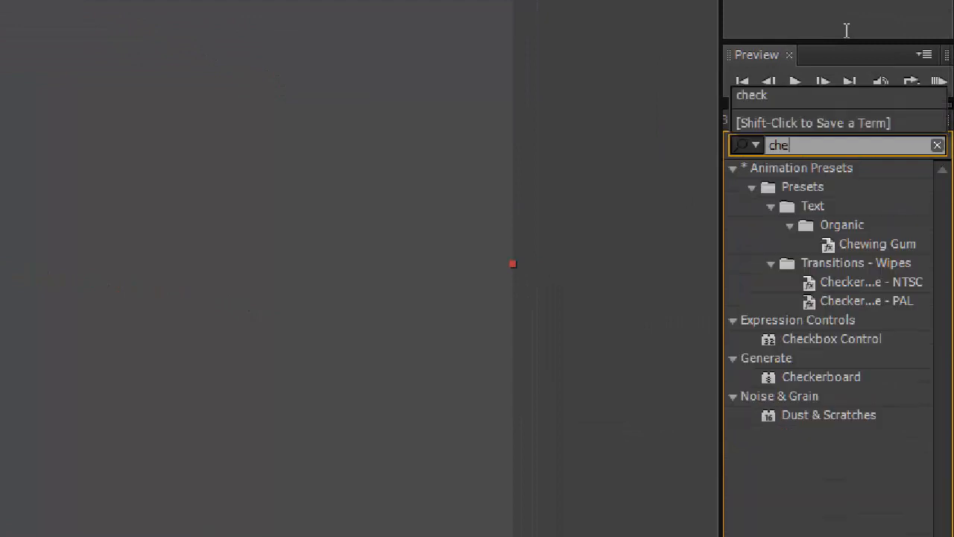
pyautogui.click(856, 377)
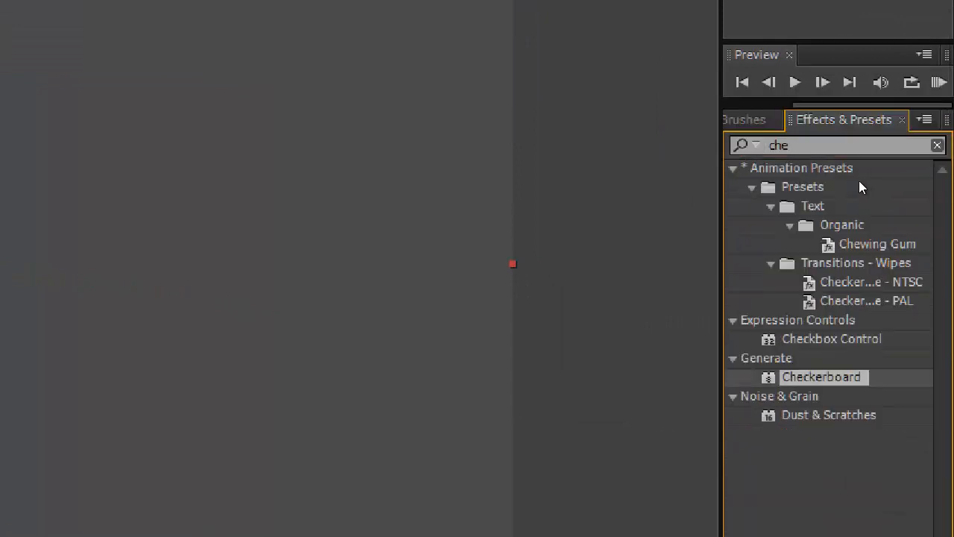
pyautogui.moveTo(833, 378); pyautogui.dragTo(280, 97)
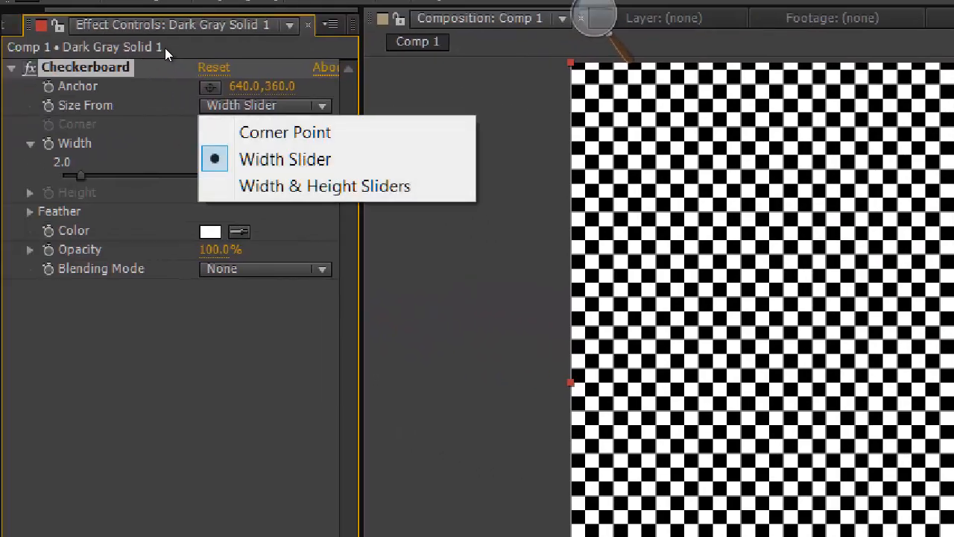
# Size the checkerboard from Width & Height Sliders and set its height to 200.
pyautogui.click(325, 186)
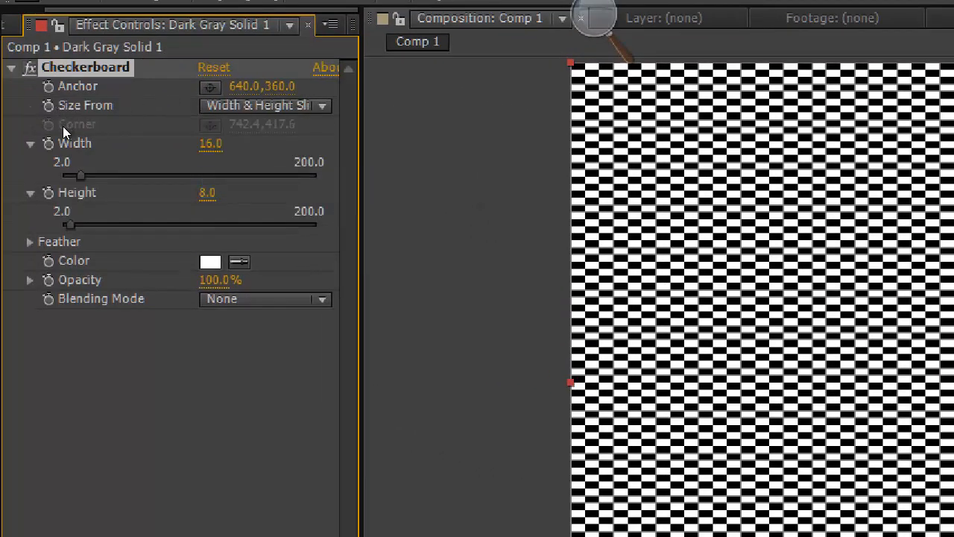
pyautogui.moveTo(63, 127); pyautogui.dragTo(307, 117)
pyautogui.hotkey('ctrl', 'z')
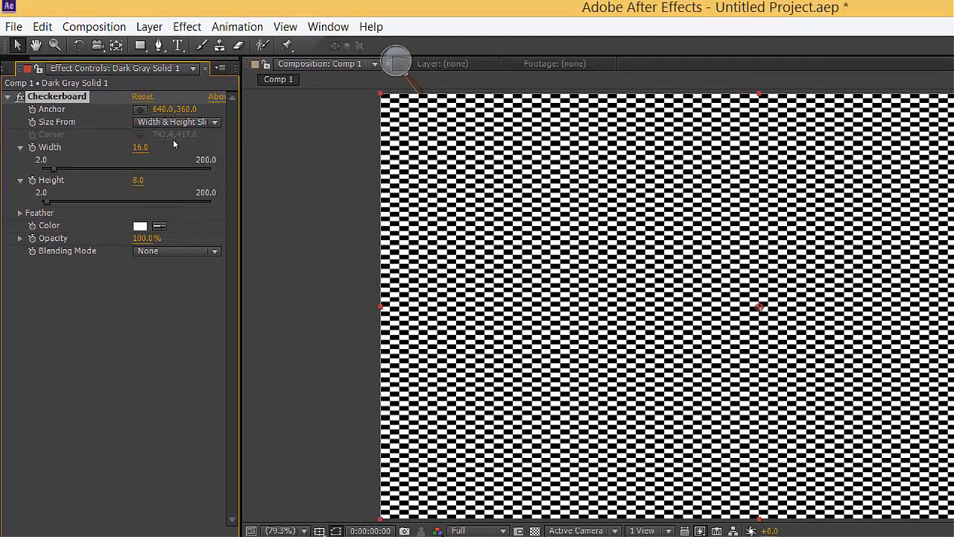
pyautogui.hotkey('ctrl', 'shift', 'z')
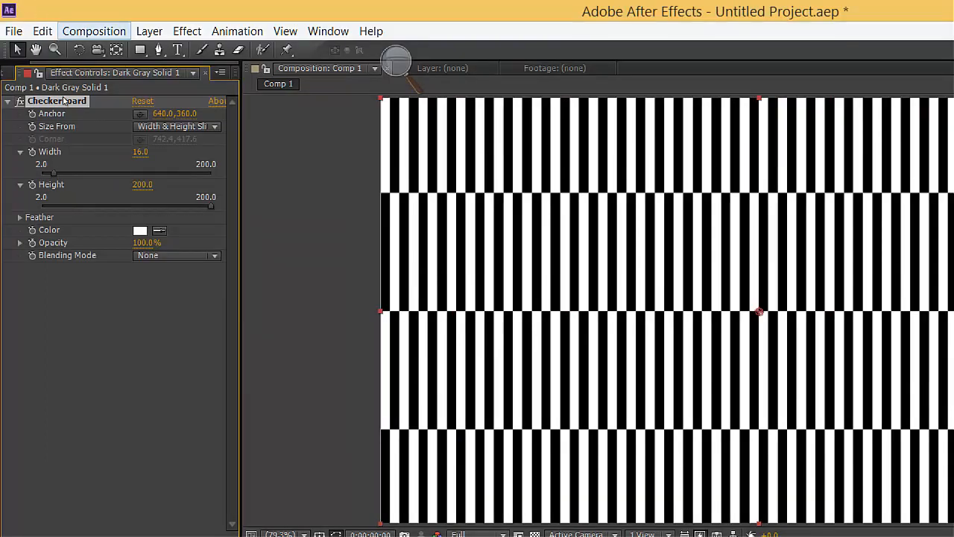
# Set the checkerboard color to mid gray 8F8F8F.
pyautogui.click(139, 230)
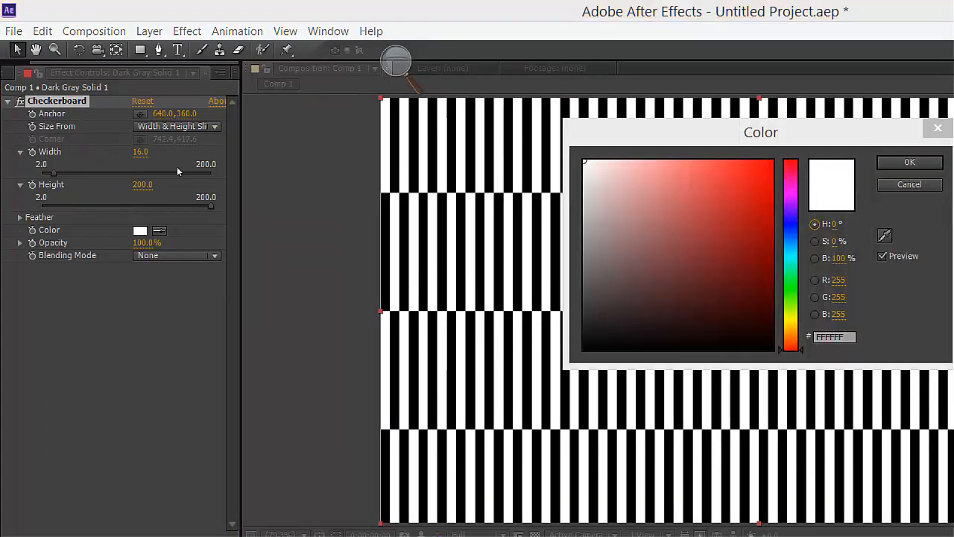
pyautogui.moveTo(595, 261)
pyautogui.mouseDown()
pyautogui.moveTo(571, 258)
pyautogui.moveTo(568, 244)
pyautogui.mouseUp()
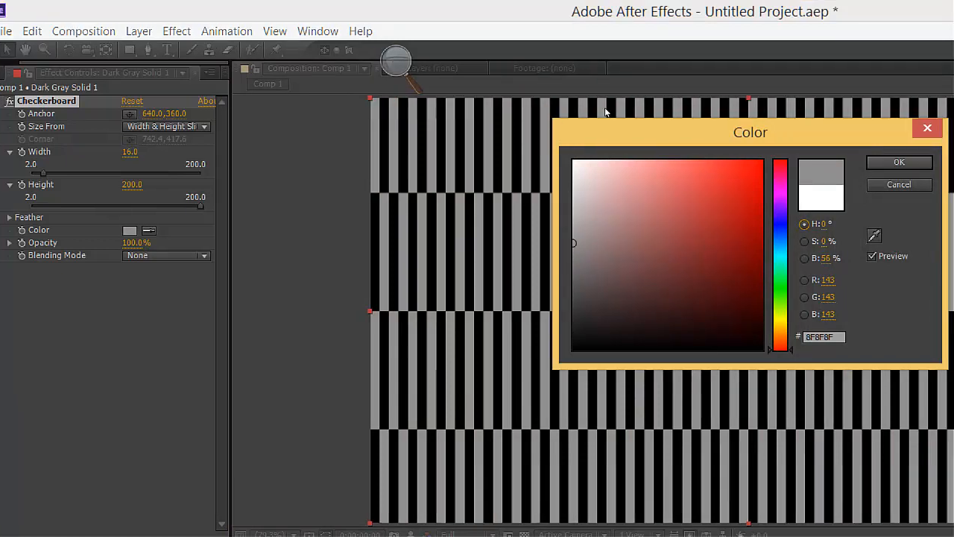
pyautogui.click(910, 162)
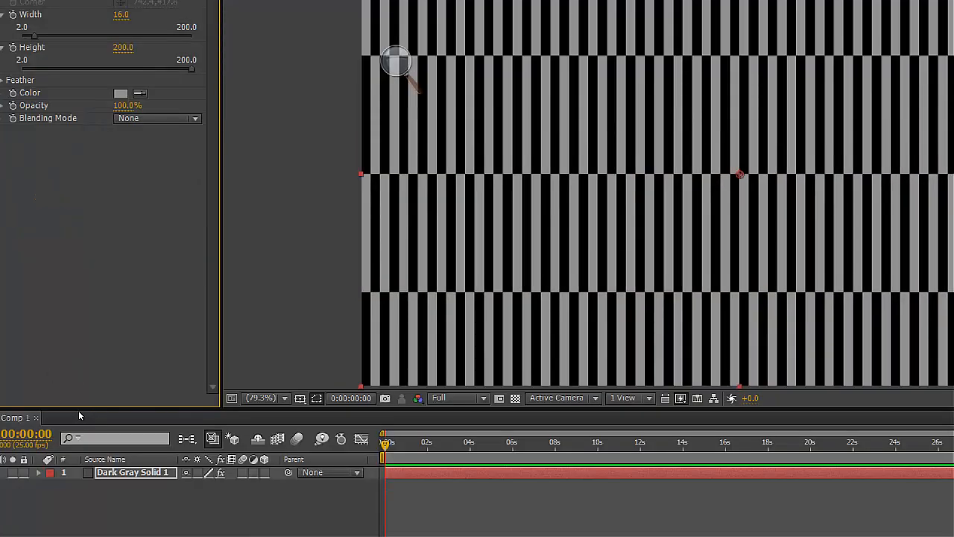
# Set the checkerboard effect's blending mode to Normal.
pyautogui.click(70, 405)
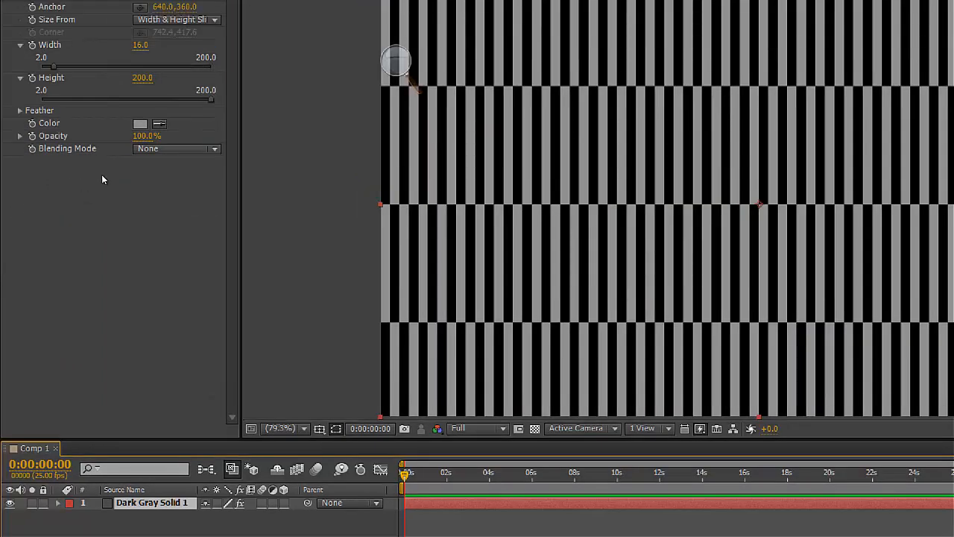
pyautogui.click(157, 118)
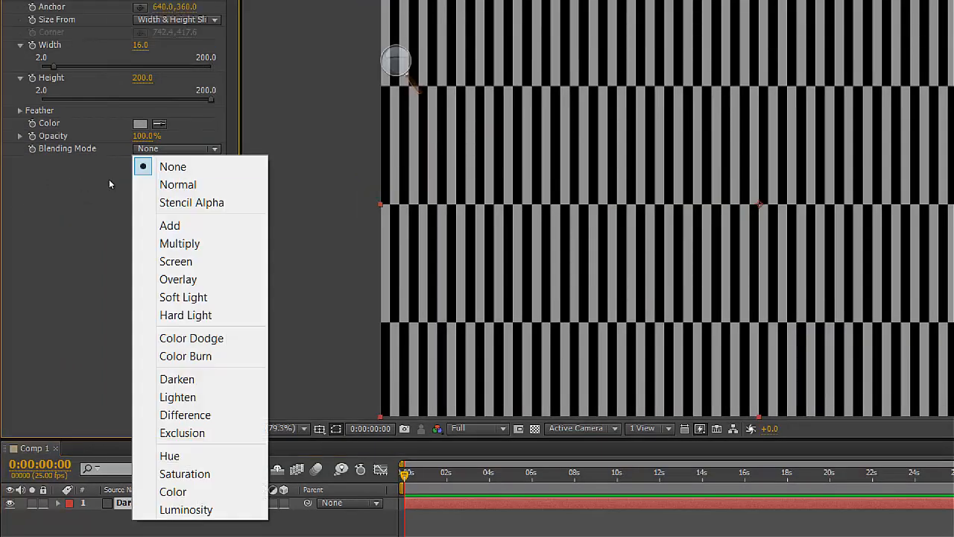
pyautogui.press('Down')
pyautogui.press('Return')
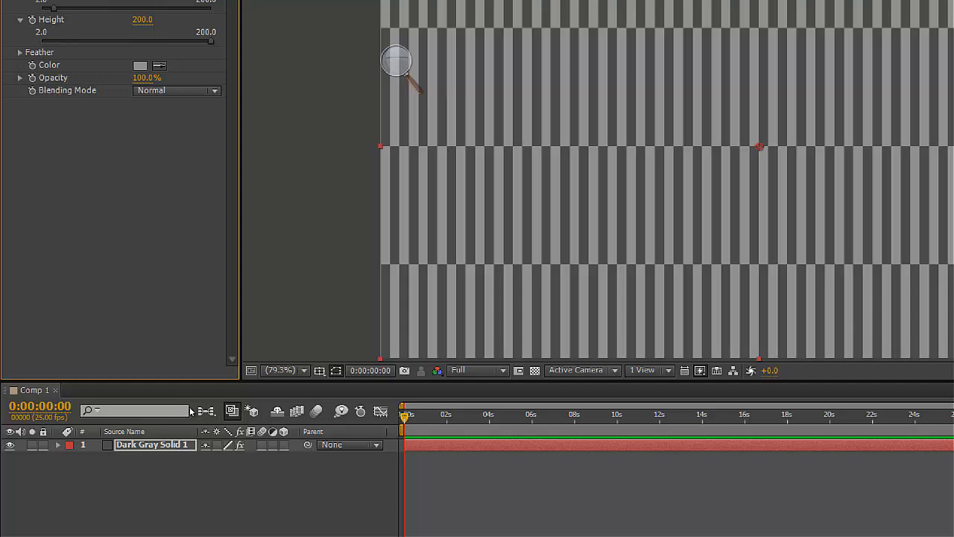
# Turn the solid into a 3D layer and return to the composition view.
pyautogui.click(284, 445)
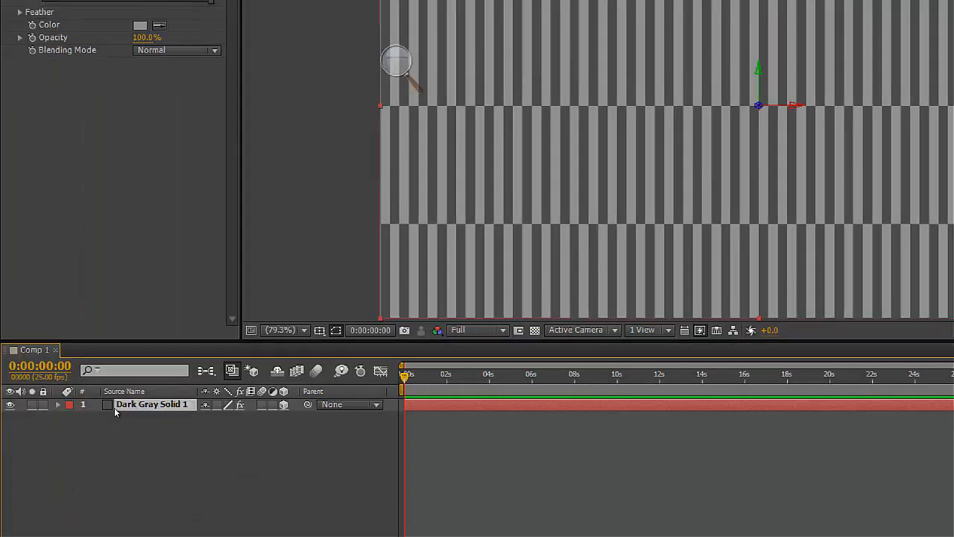
pyautogui.doubleClick(114, 411)
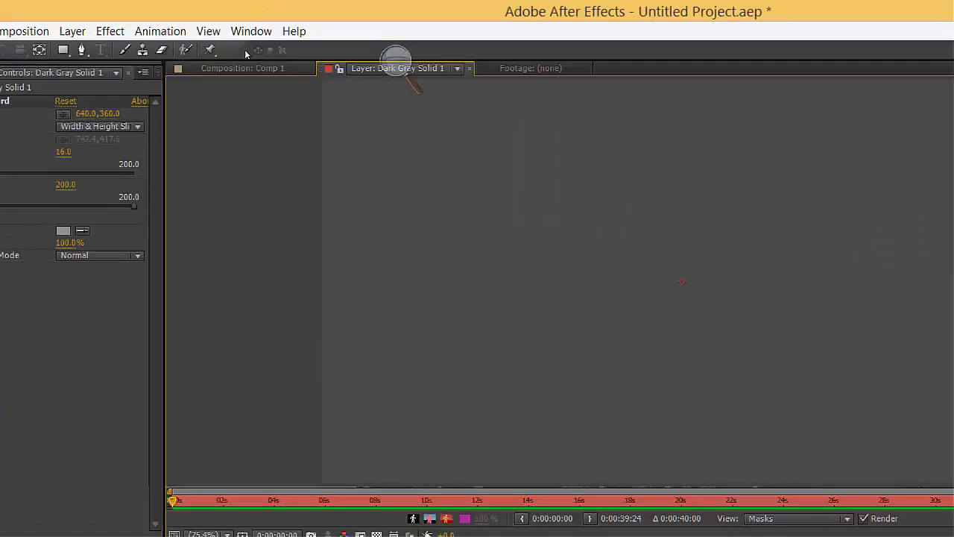
pyautogui.click(227, 67)
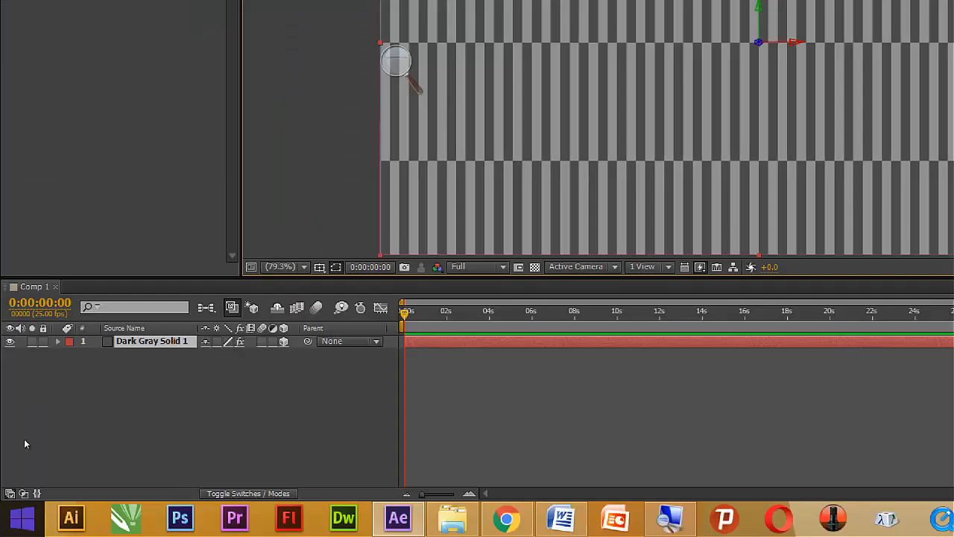
# Rename the solid layer as "bk wall".
pyautogui.rightClick(86, 411)
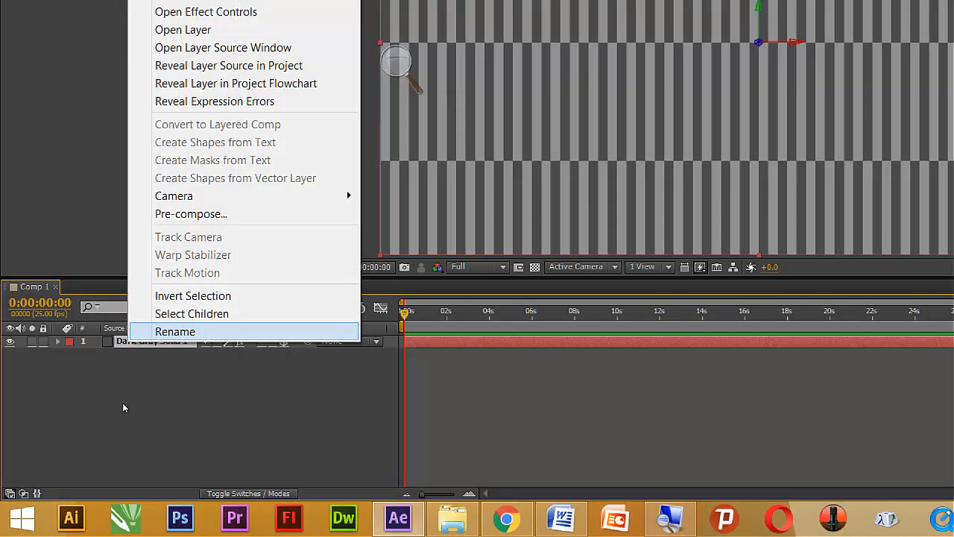
pyautogui.click(123, 403)
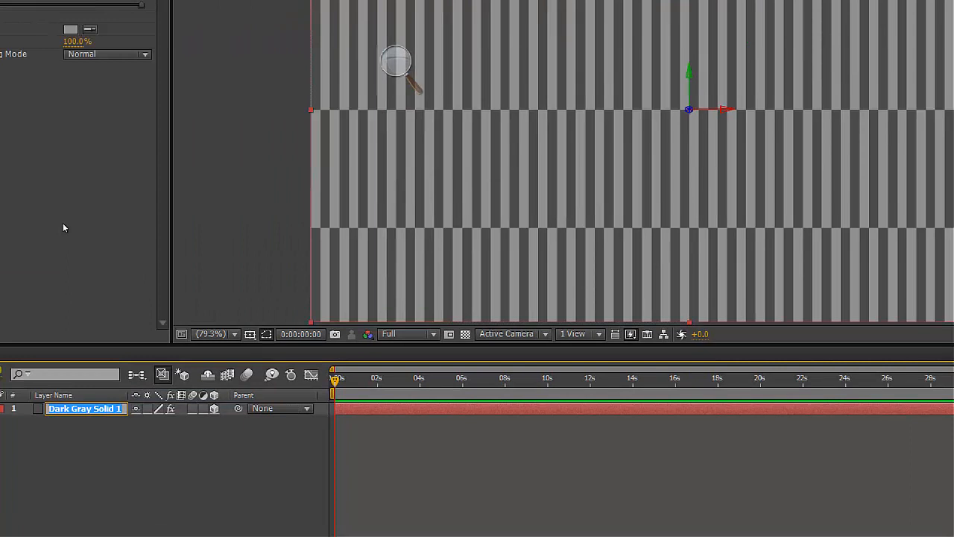
pyautogui.write('bl')
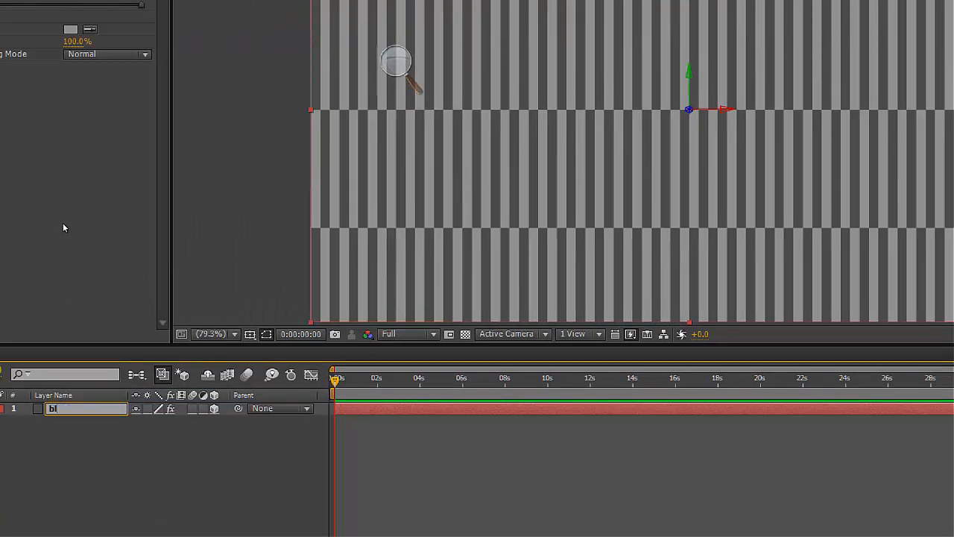
pyautogui.write('g')
pyautogui.write('k')
pyautogui.write(' wa')
pyautogui.write(';')
pyautogui.press('BackSpace')
pyautogui.write('ll')
pyautogui.press('Return')
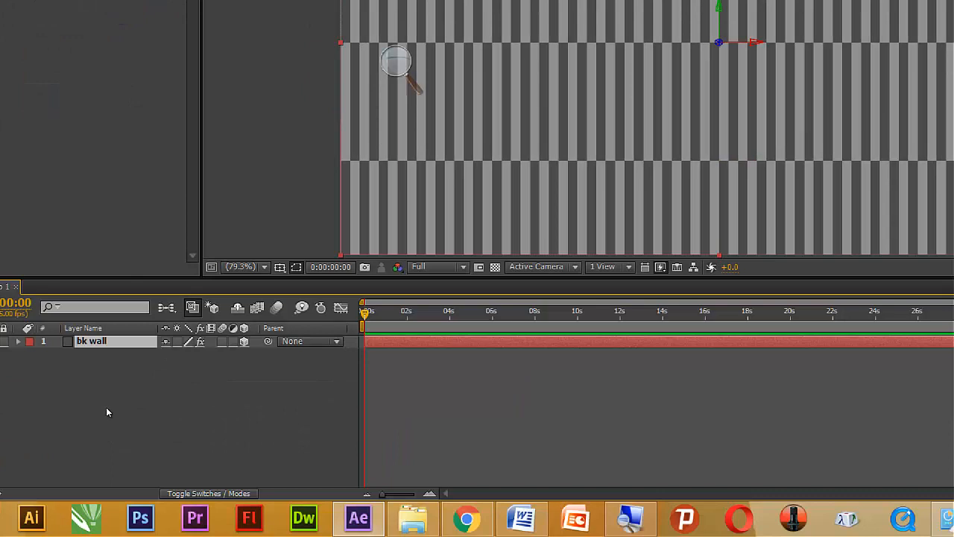
# Duplicate the bk wall layer and push the original away from the camera along its Z axis.
pyautogui.hotkey('ctrl', 'd')
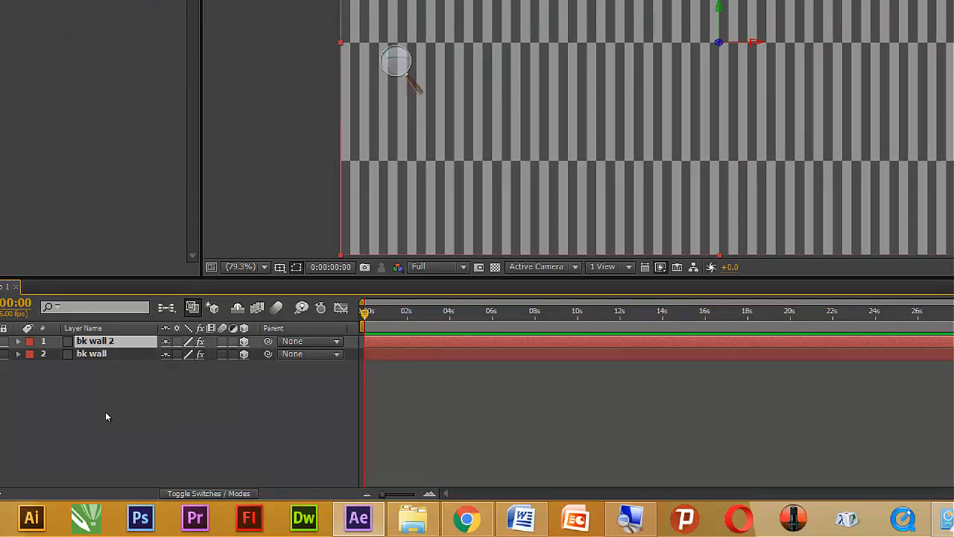
pyautogui.hotkey('ctrl', 'Down')
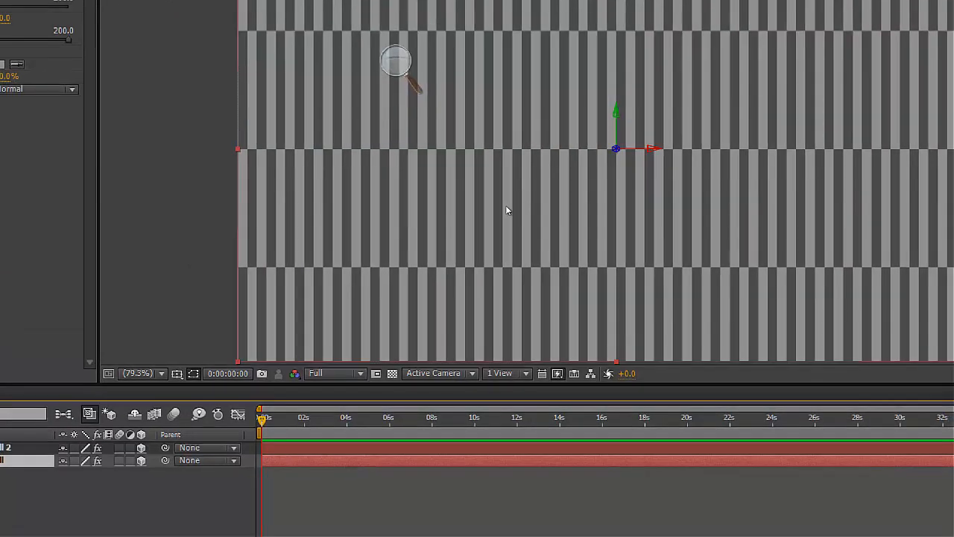
pyautogui.moveTo(508, 220); pyautogui.dragTo(360, 373)
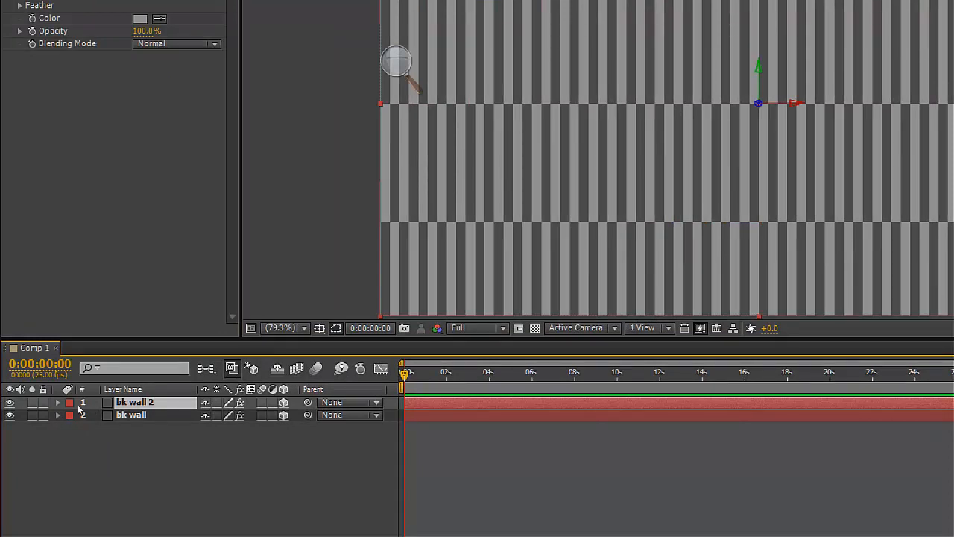
# Rename the duplicated wall layer as "left wall".
pyautogui.rightClick(82, 408)
pyautogui.click(138, 388)
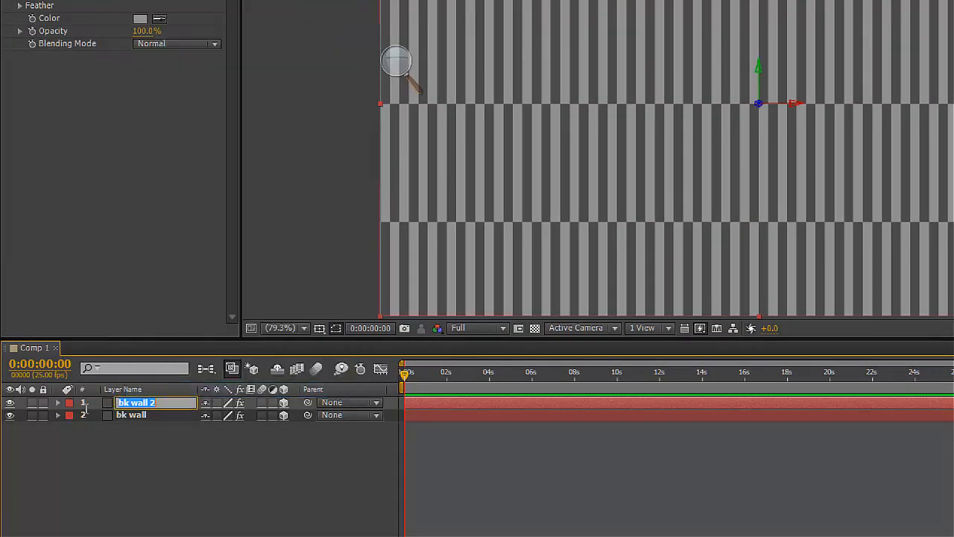
pyautogui.moveTo(131, 404); pyautogui.dragTo(50, 407)
pyautogui.write('left')
pyautogui.press('BackSpace')
pyautogui.press('Return')
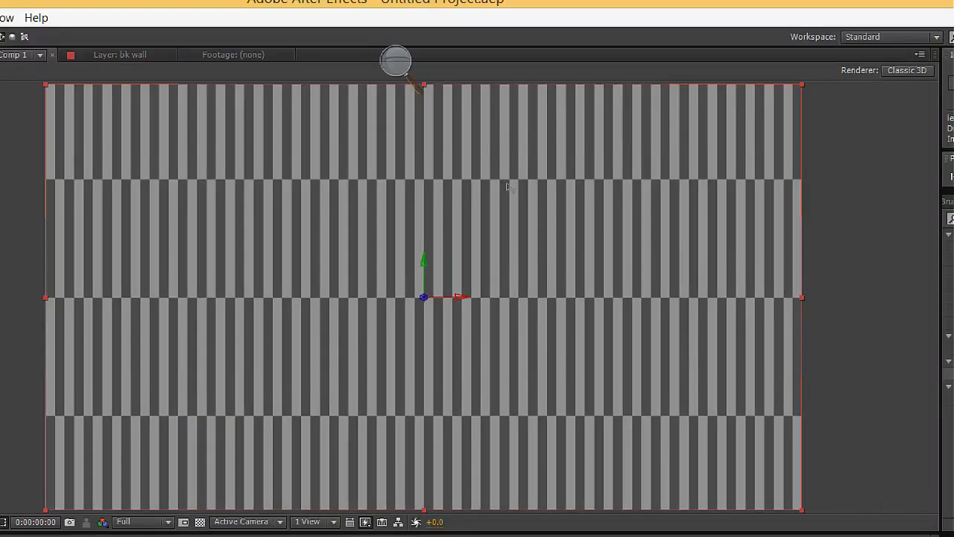
# Rotate the left wall about its vertical axis until perpendicular to the back wall, and move it to the back wall's left edge.
pyautogui.moveTo(507, 186); pyautogui.dragTo(494, 191)
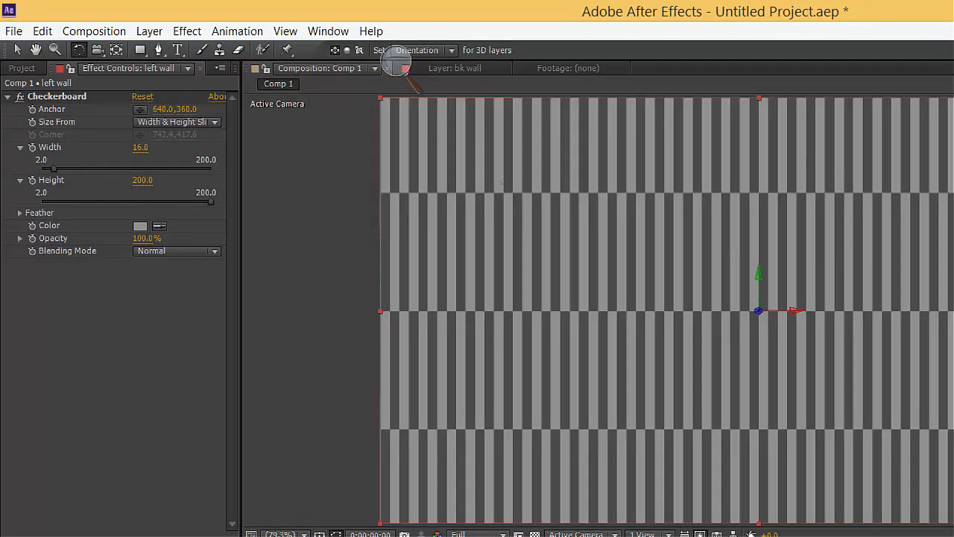
pyautogui.moveTo(501, 183); pyautogui.dragTo(482, 195)
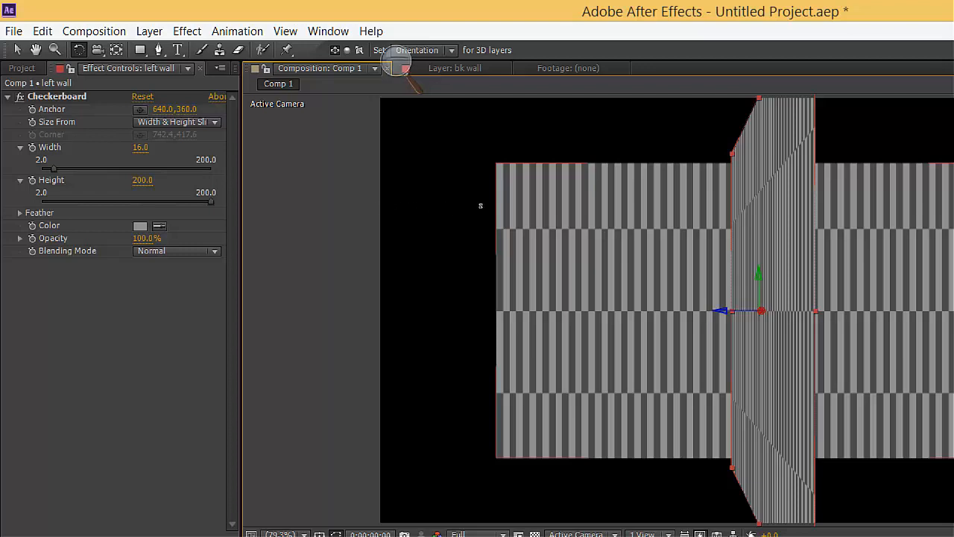
pyautogui.click(17, 49)
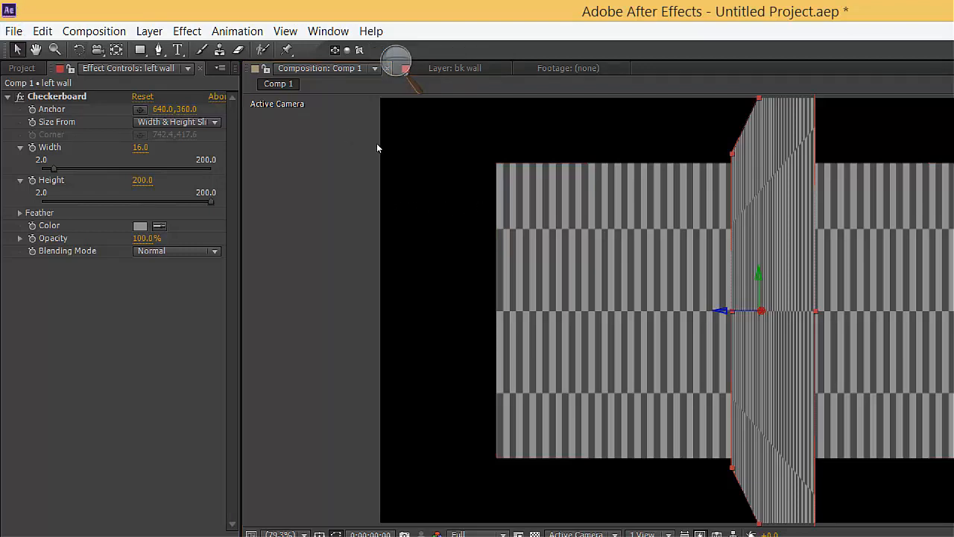
pyautogui.moveTo(485, 211); pyautogui.dragTo(283, 199)
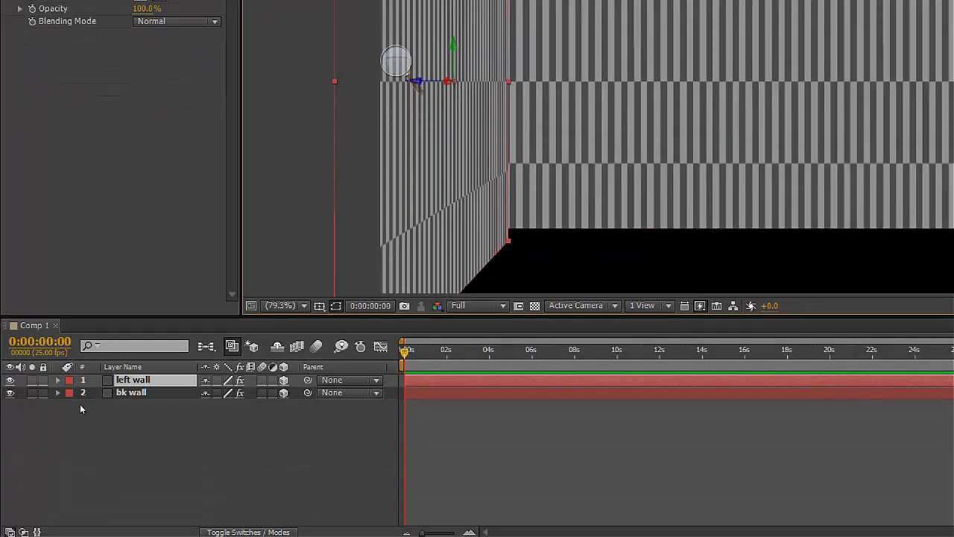
# Duplicate the left wall layer.
pyautogui.rightClick(80, 404)
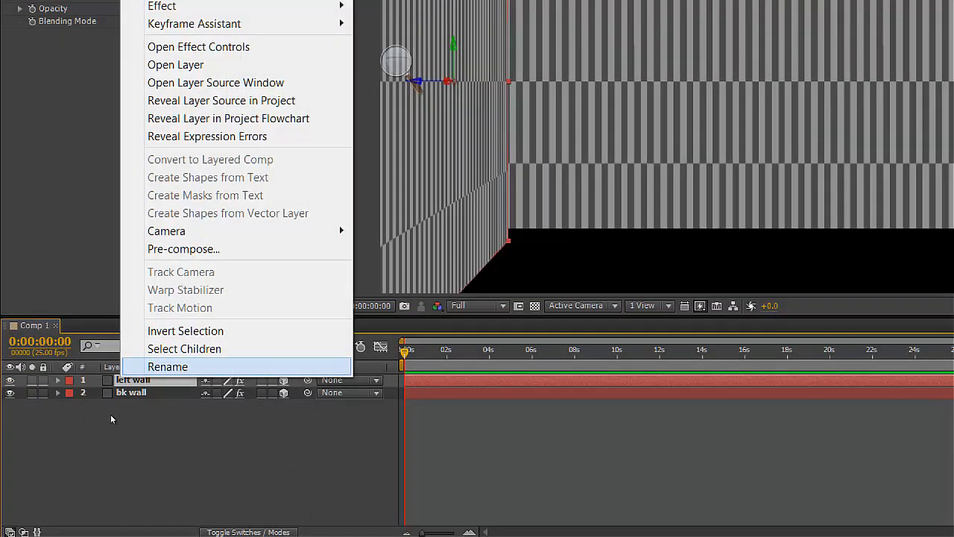
pyautogui.click(98, 417)
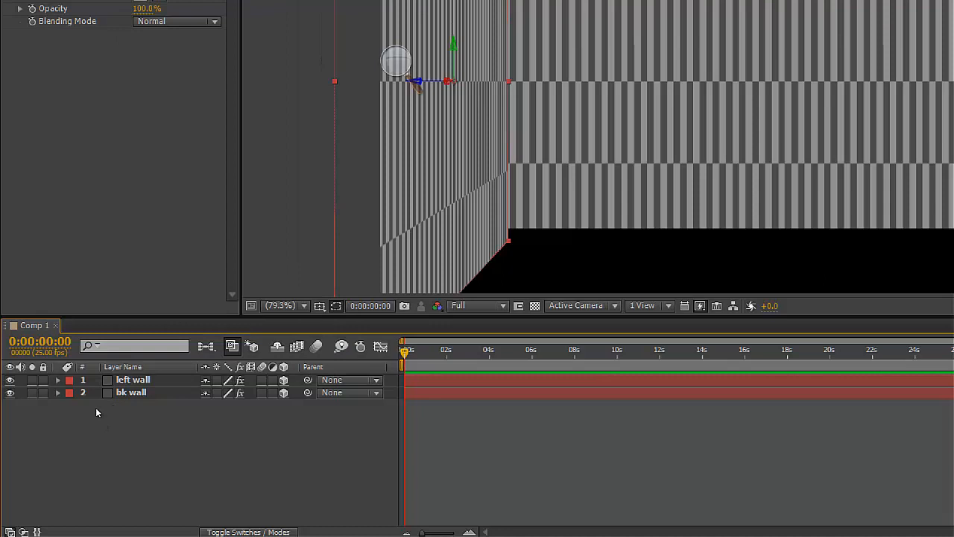
pyautogui.hotkey('ctrl', 'Down')
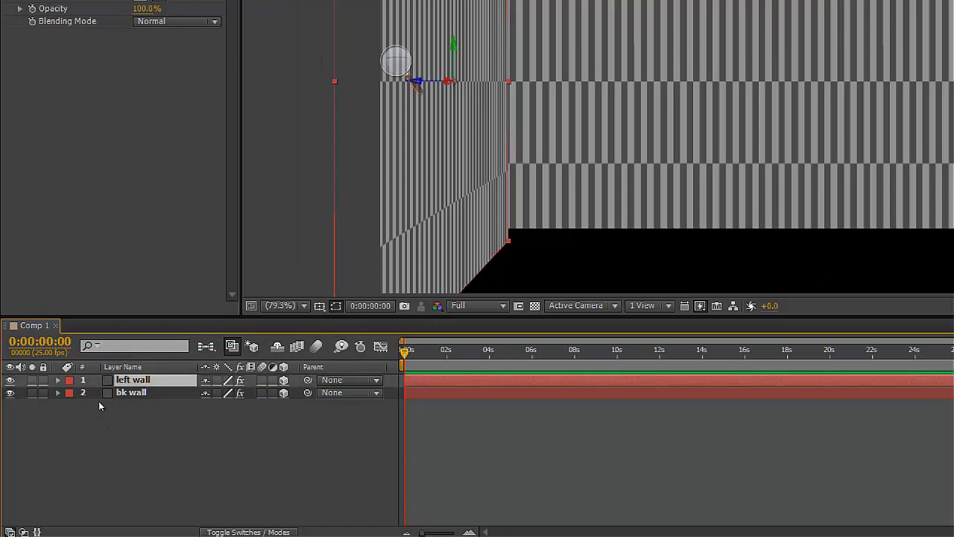
pyautogui.hotkey('ctrl', 'd')
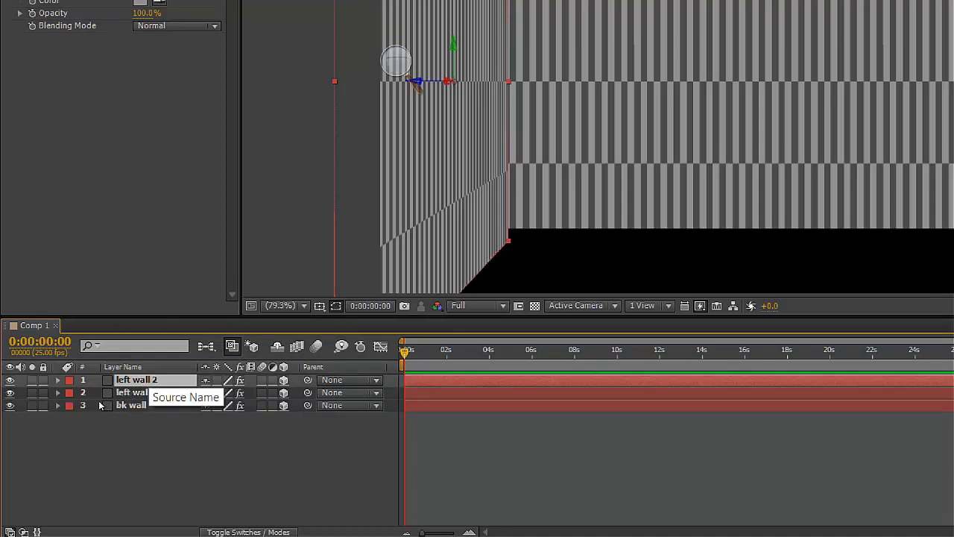
# Rename the duplicated left wall layer as "right wall".
pyautogui.rightClick(93, 407)
pyautogui.click(172, 366)
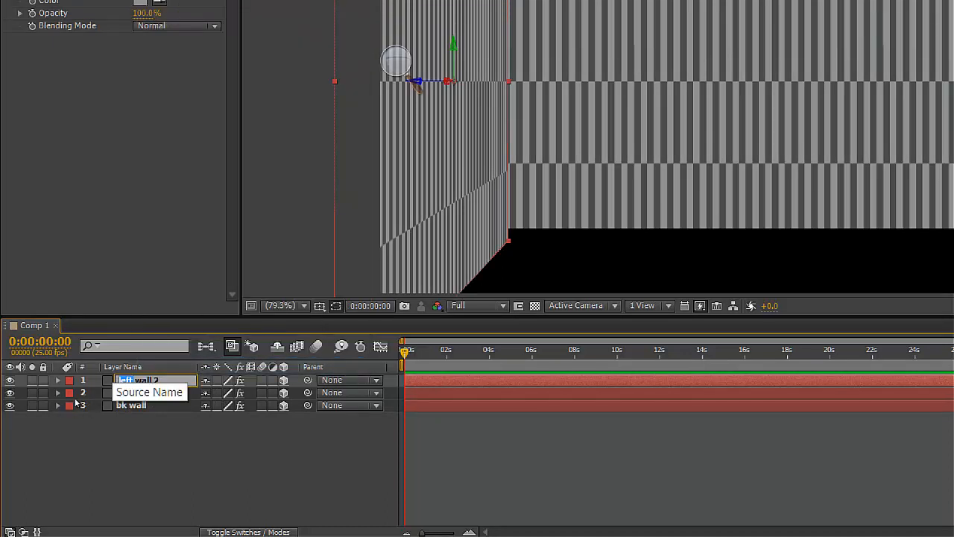
pyautogui.write('right')
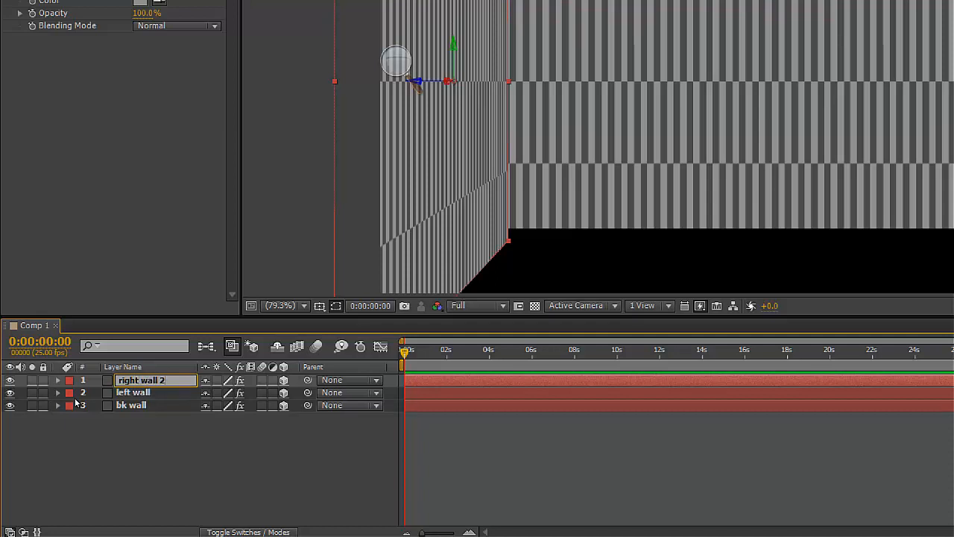
pyautogui.press('BackSpace')
pyautogui.press('Return')
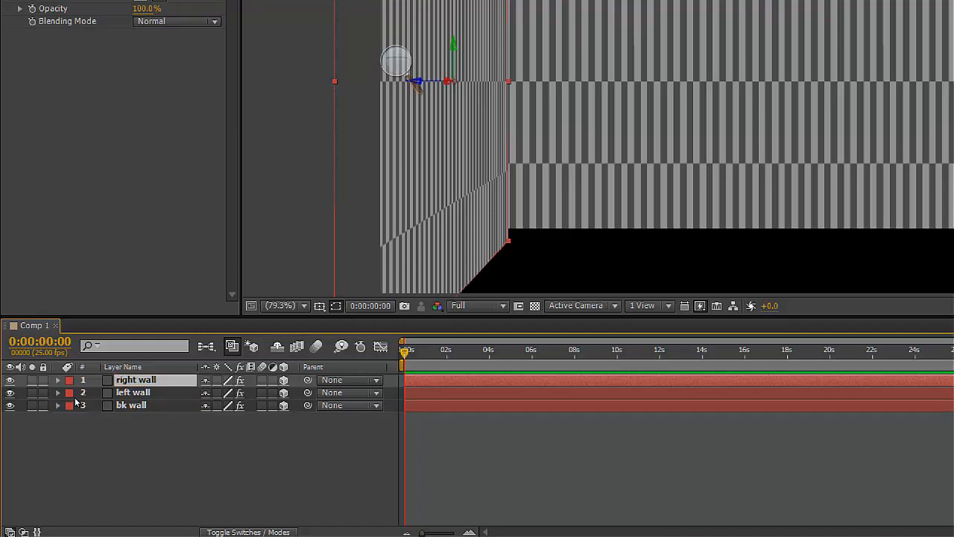
# Move the right wall layer across the room to the back wall's right edge.
pyautogui.click(120, 461)
pyautogui.click(110, 381)
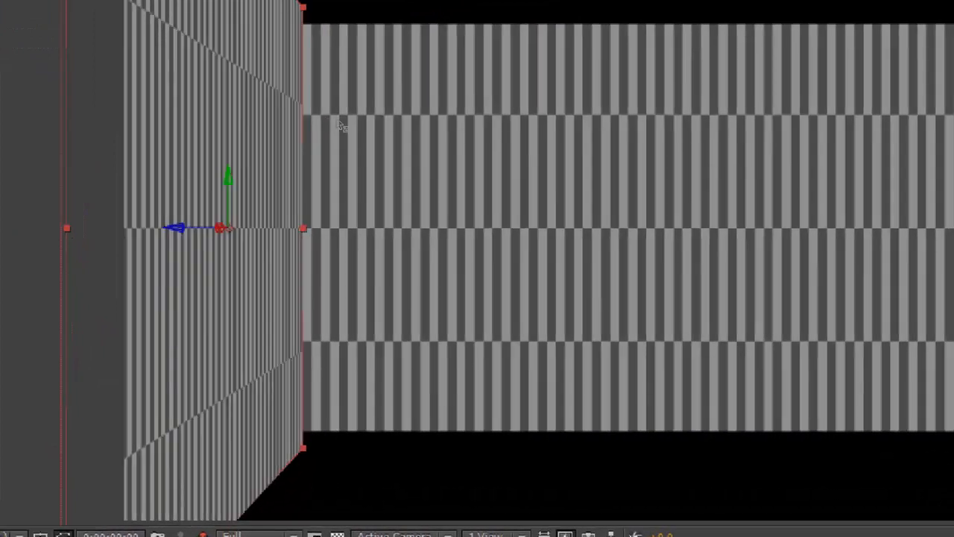
pyautogui.moveTo(339, 125); pyautogui.dragTo(953, 155)
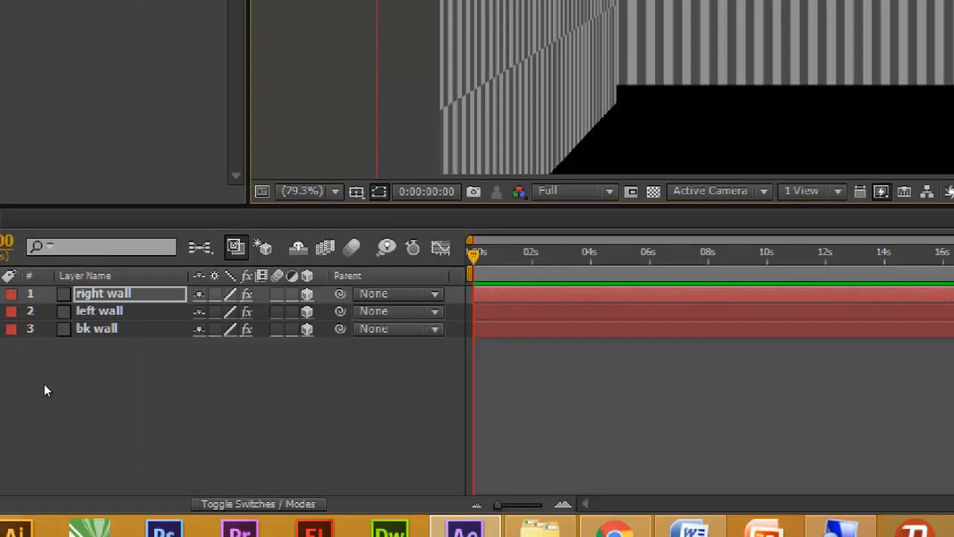
# Duplicate the right wall layer and move the copy down the layer stack, between left wall and bk wall.
pyautogui.rightClick(110, 293)
pyautogui.click(73, 455)
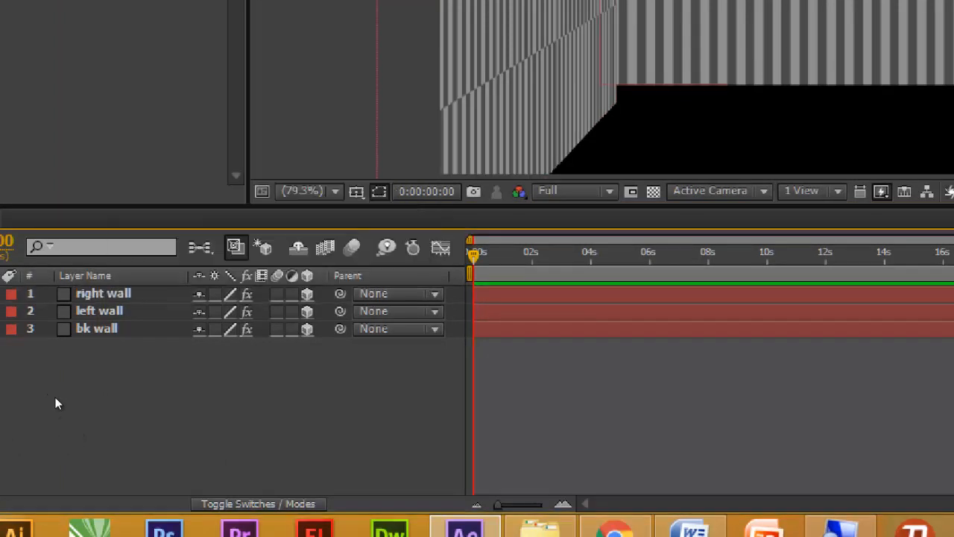
pyautogui.hotkey('ctrl', 'z')
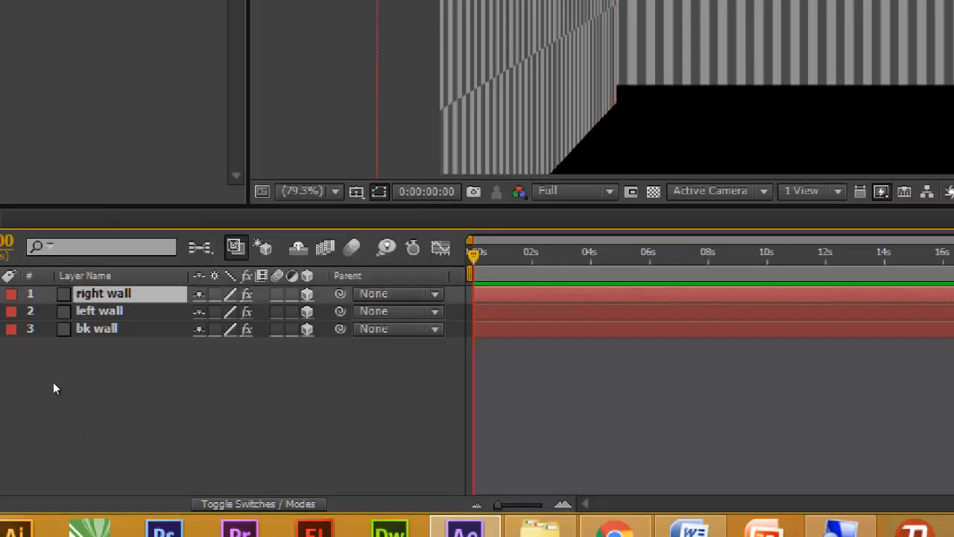
pyautogui.hotkey('ctrl', 'd')
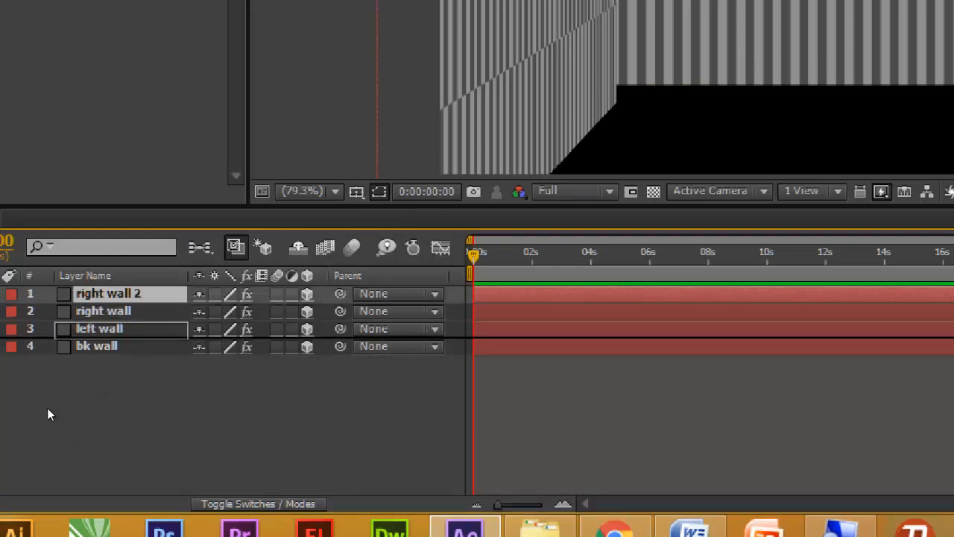
pyautogui.hotkey('ctrl', '[')
pyautogui.hotkey('ctrl', '[')
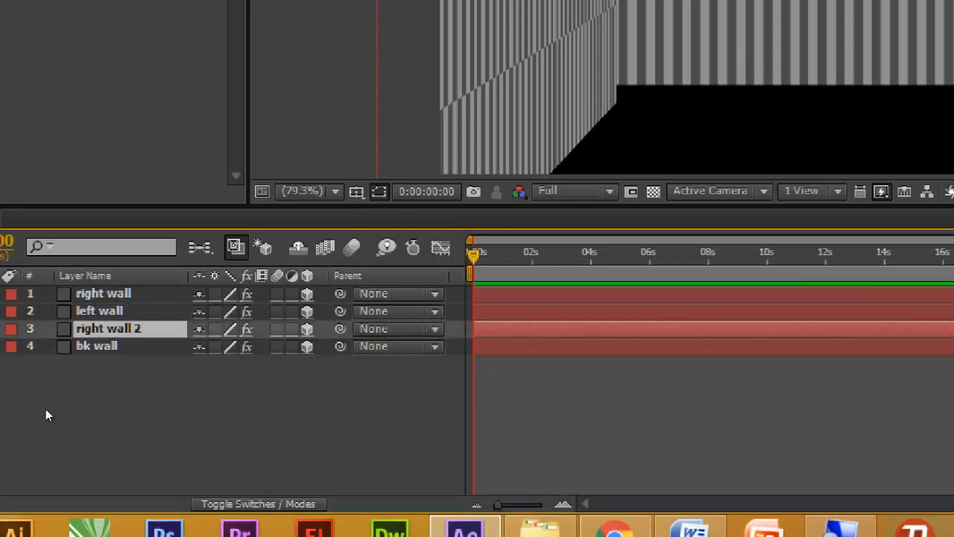
# Rename the copied right wall layer as "floor".
pyautogui.rightClick(109, 332)
pyautogui.click(123, 317)
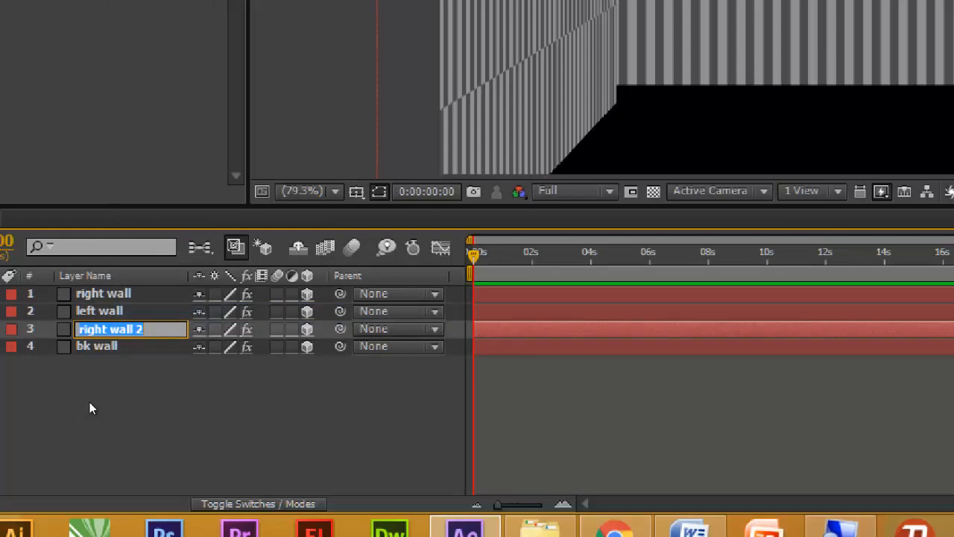
pyautogui.write('floor')
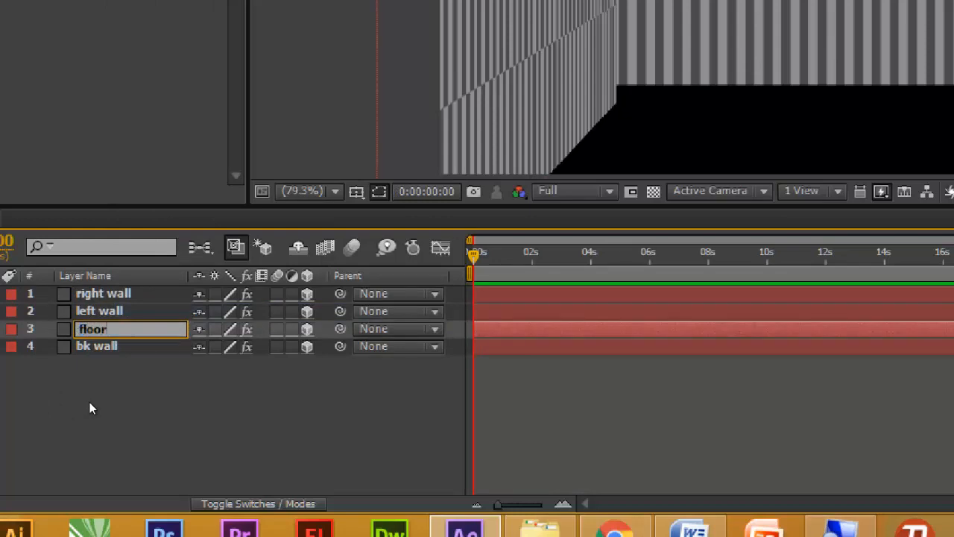
pyautogui.press('Return')
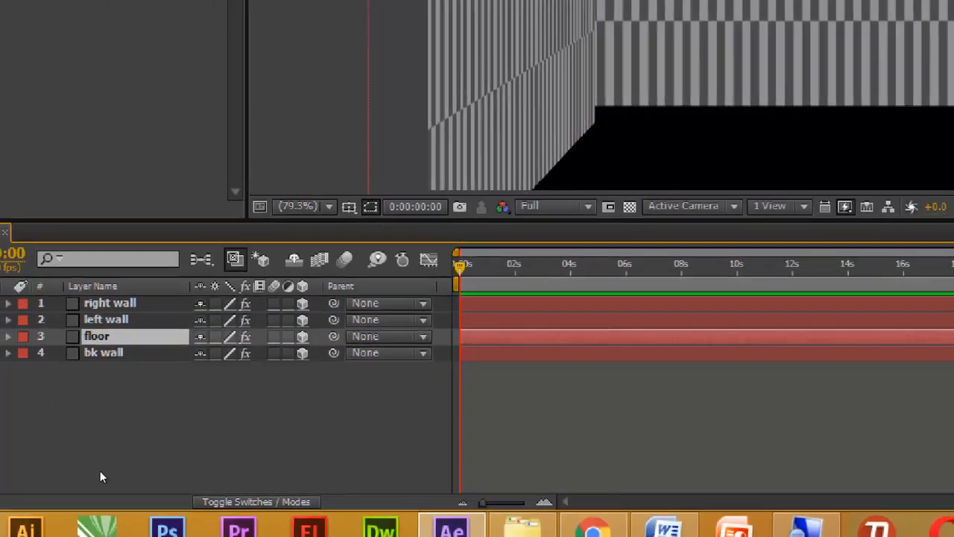
# Try to rotate the floor layer freehand in the composition view.
pyautogui.click(109, 459)
pyautogui.press(',')
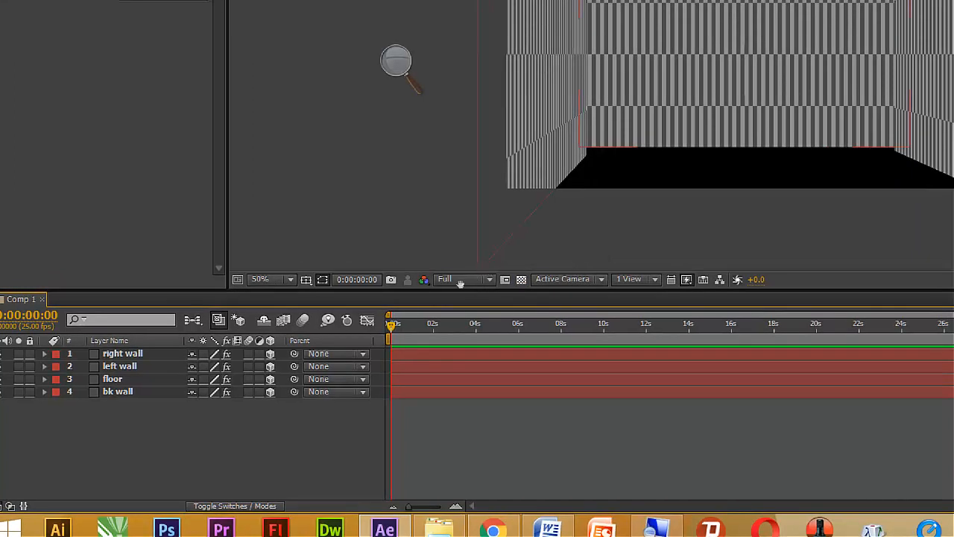
pyautogui.moveTo(401, 317); pyautogui.dragTo(396, 321)
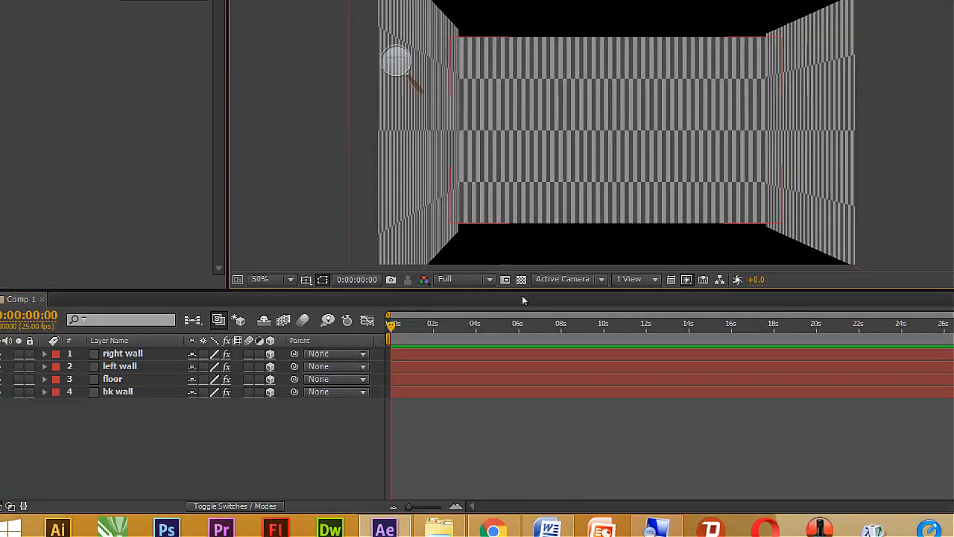
pyautogui.moveTo(525, 298); pyautogui.dragTo(551, 285)
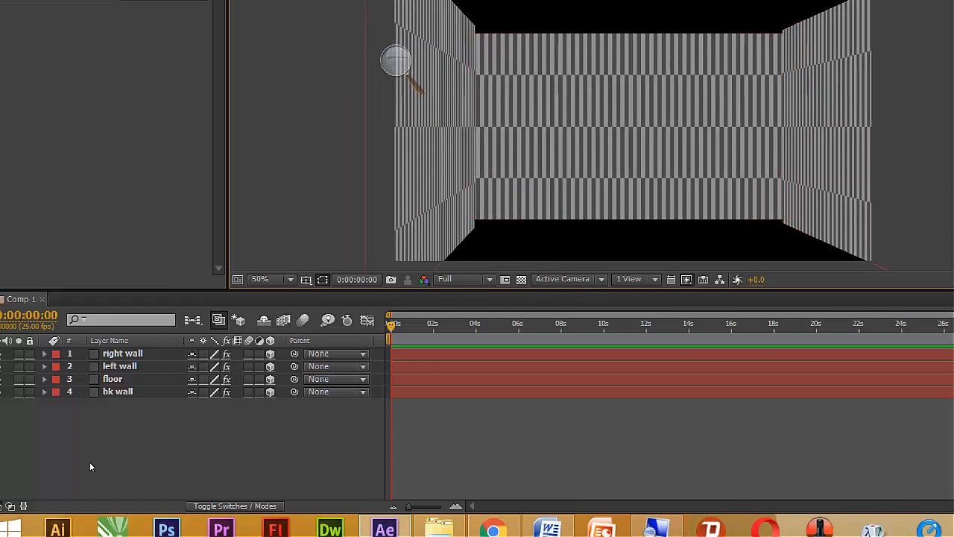
pyautogui.click(122, 354)
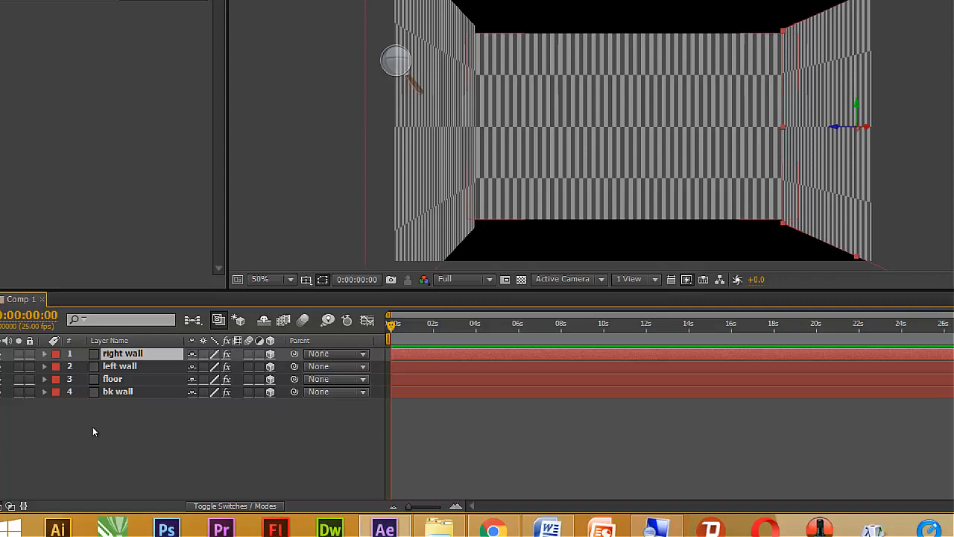
pyautogui.click(112, 380)
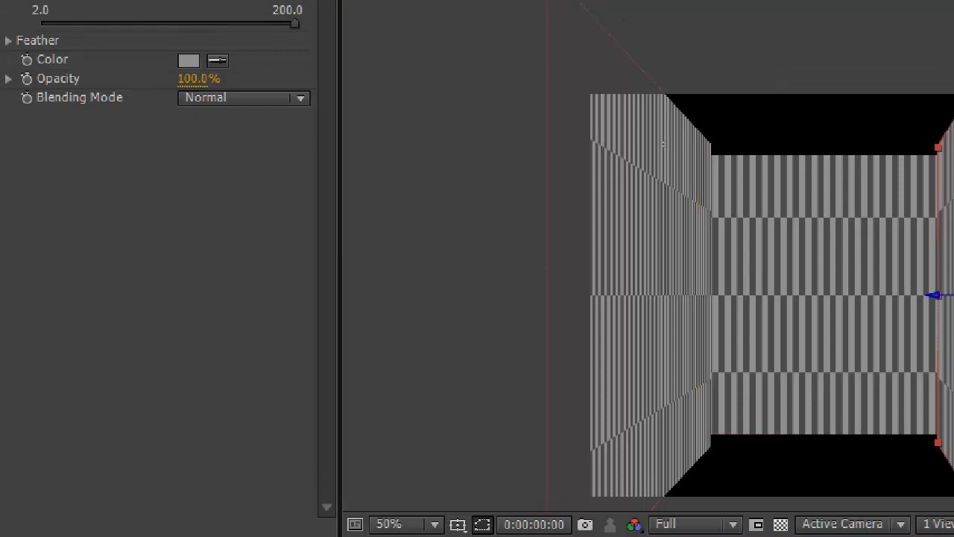
pyautogui.moveTo(664, 161); pyautogui.dragTo(679, 110)
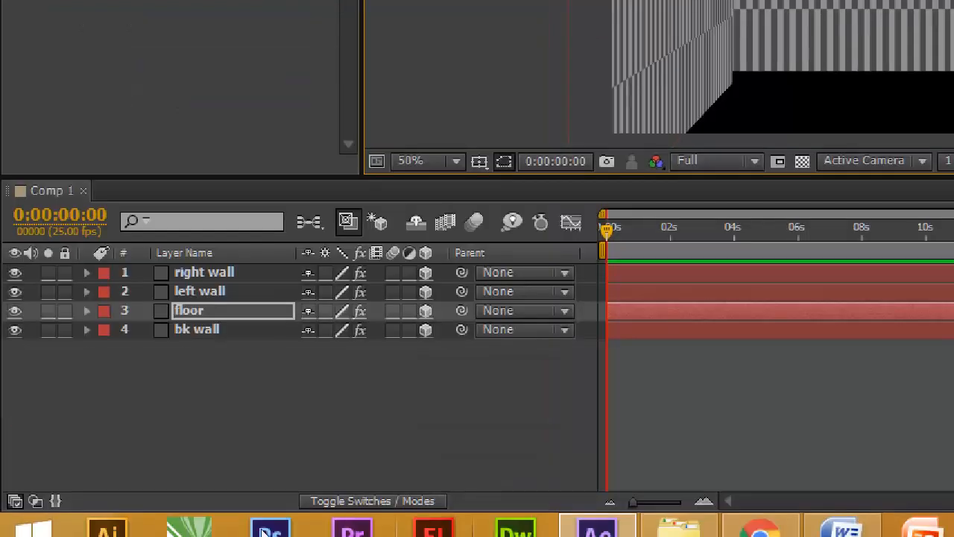
# Reset the floor layer's Orientation to 0°, 0°, 0° in its transform properties.
pyautogui.hotkey('ctrl', '`')
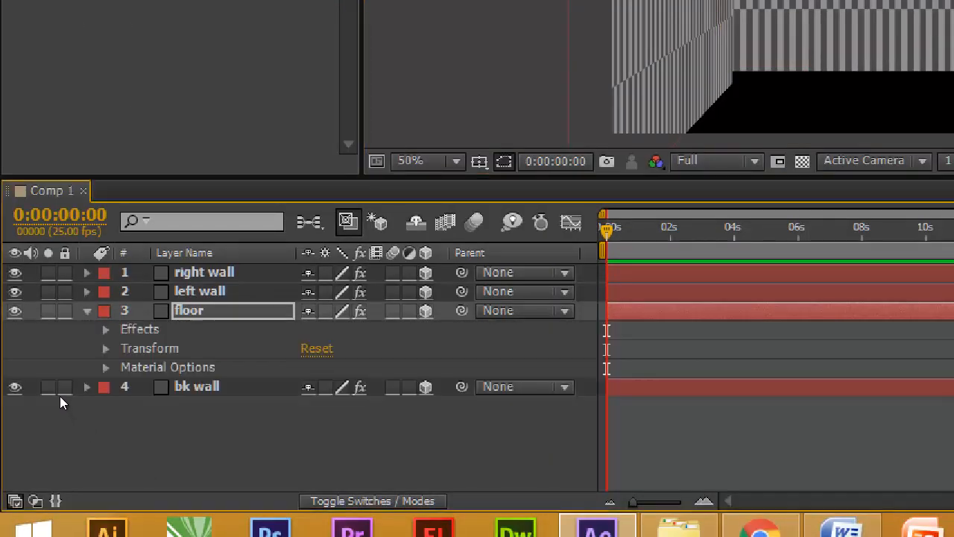
pyautogui.click(105, 348)
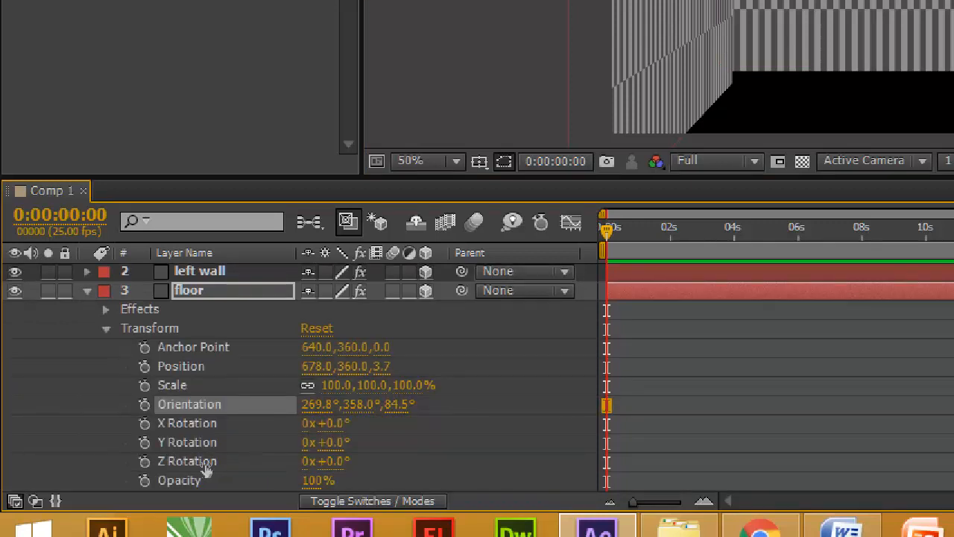
pyautogui.press('Tab')
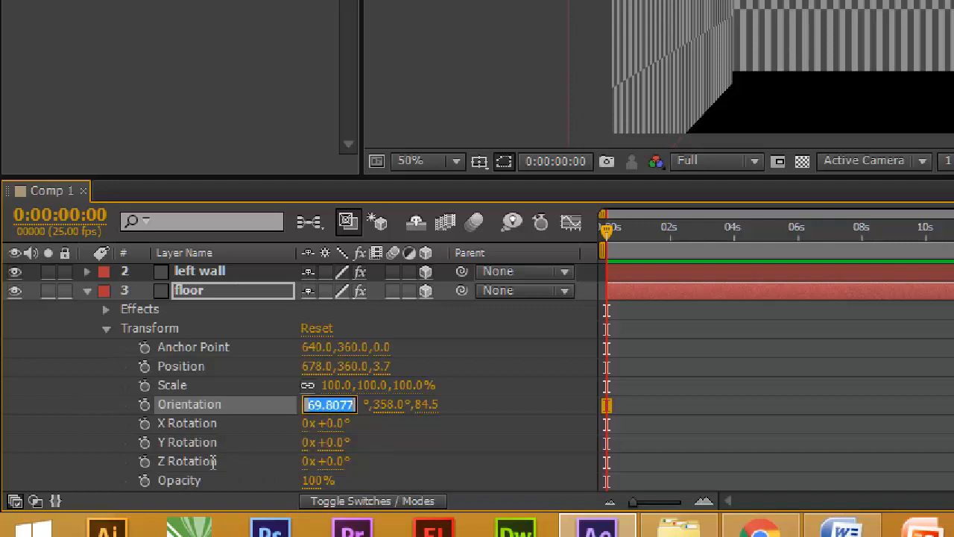
pyautogui.write('0')
pyautogui.press('Return')
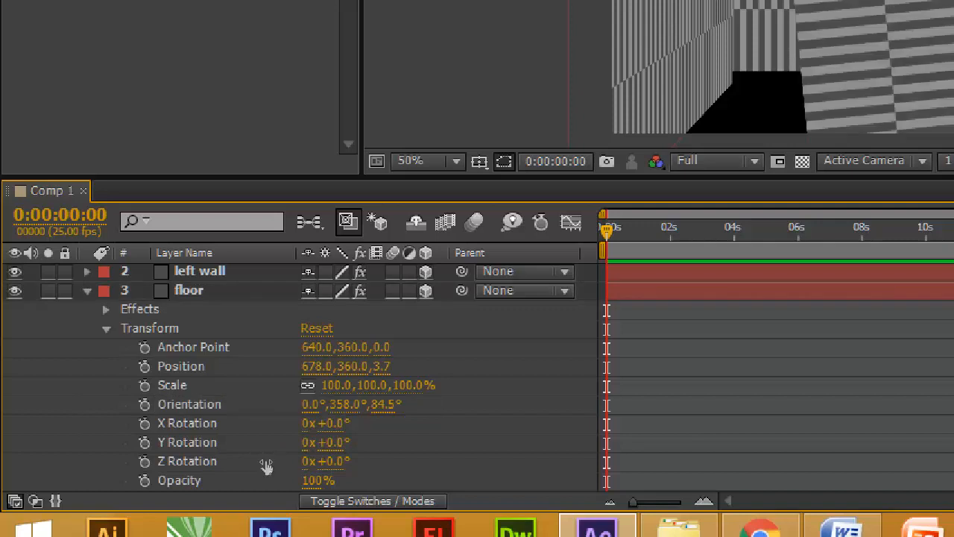
pyautogui.press('Tab')
pyautogui.press('Tab')
pyautogui.write('0')
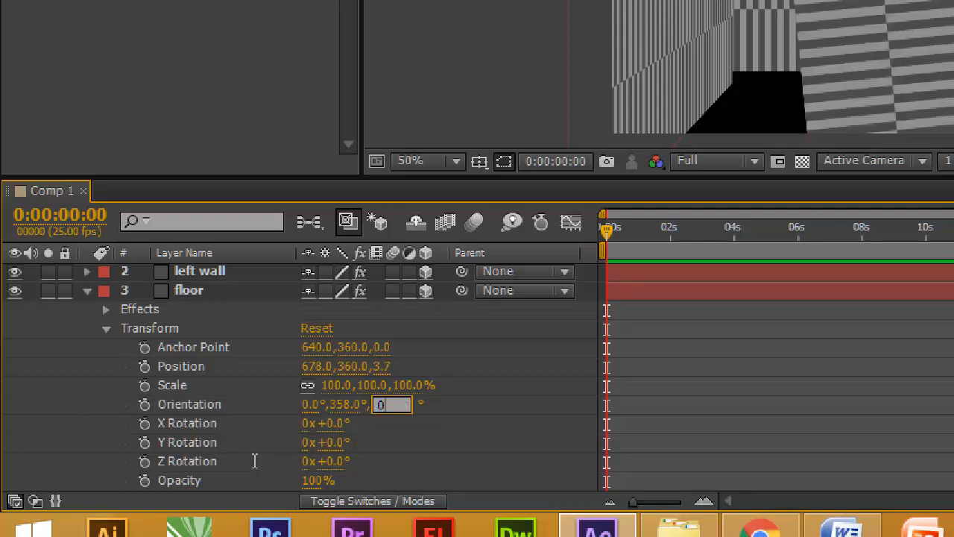
pyautogui.press('Return')
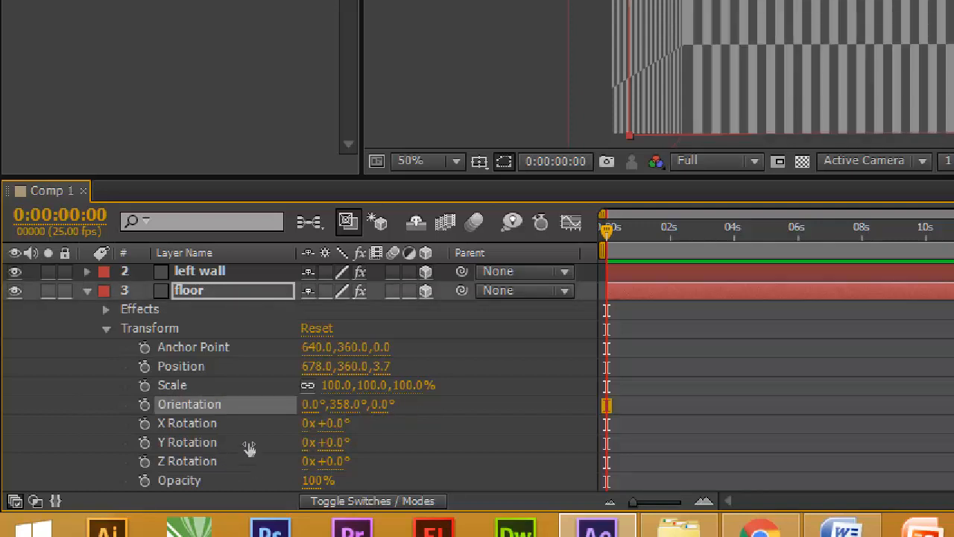
pyautogui.click(348, 405)
pyautogui.write('0')
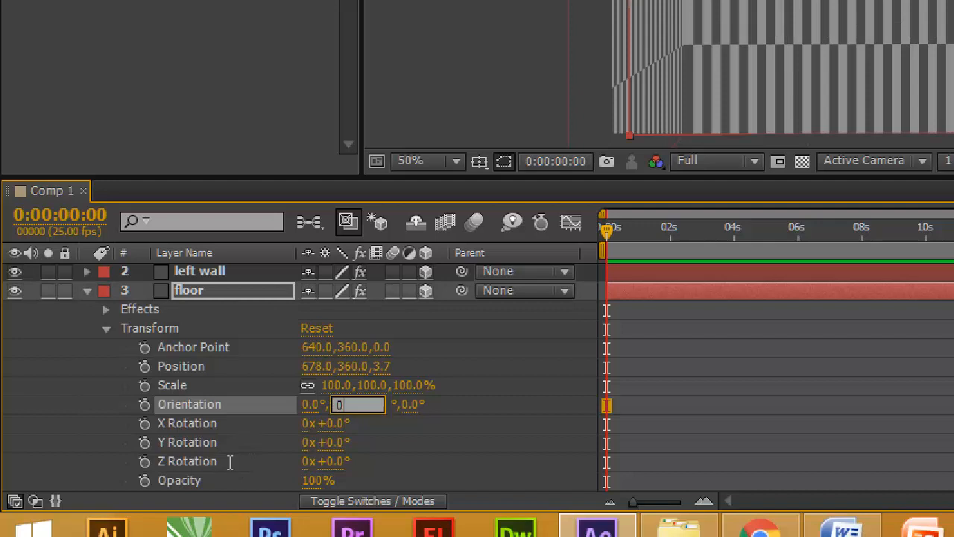
pyautogui.press('Return')
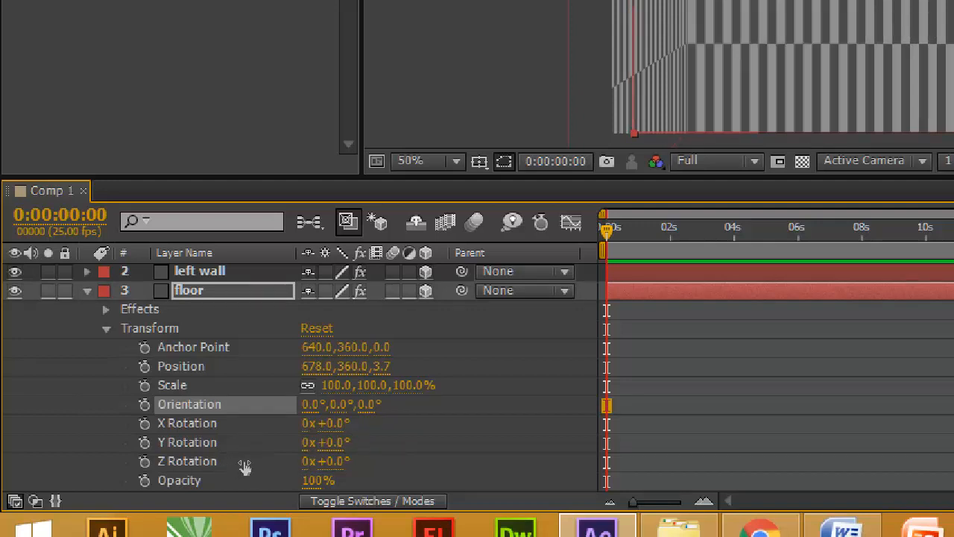
# Set the floor layer's X Orientation to 270° so it lies perpendicular to the back wall.
pyautogui.moveTo(365, 404); pyautogui.dragTo(376, 404)
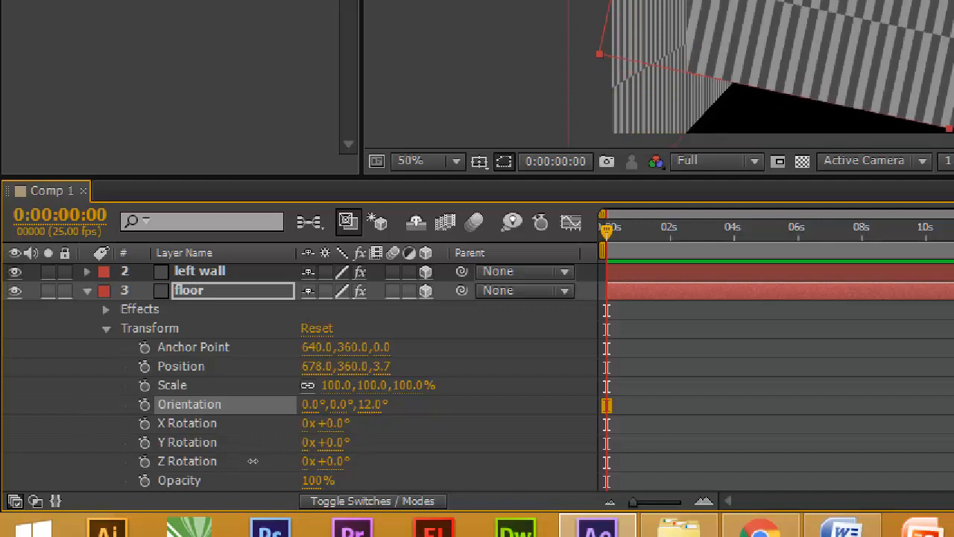
pyautogui.hotkey('ctrl', 'z')
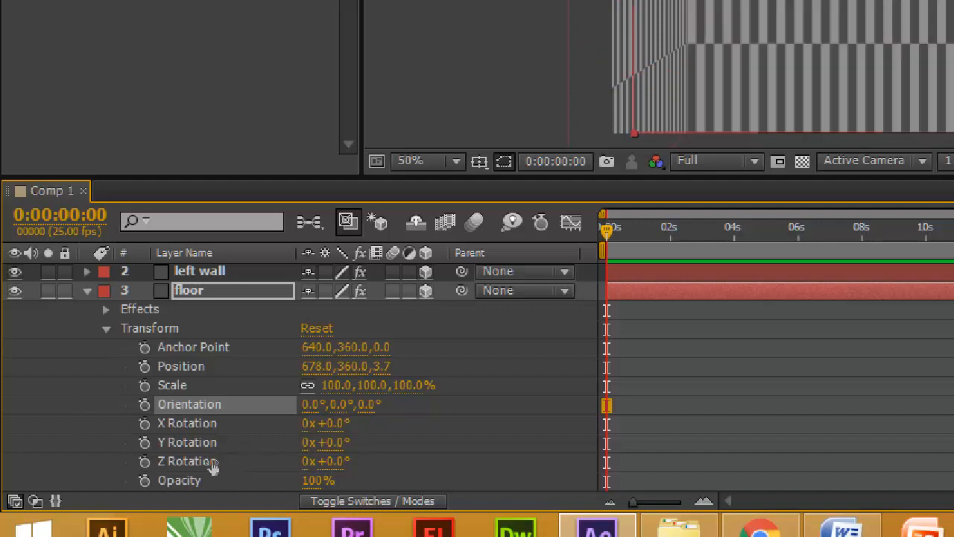
pyautogui.moveTo(308, 404); pyautogui.dragTo(321, 400)
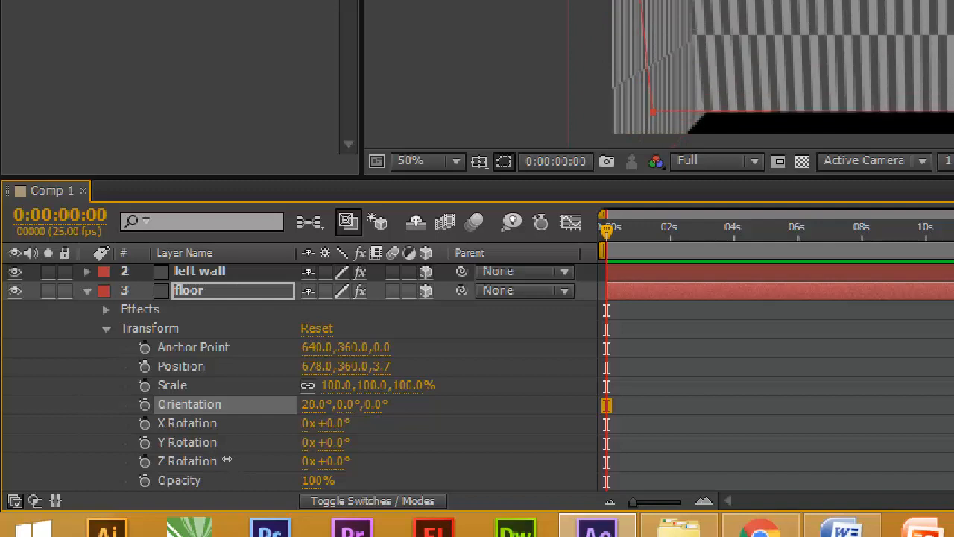
pyautogui.moveTo(227, 461); pyautogui.dragTo(192, 456)
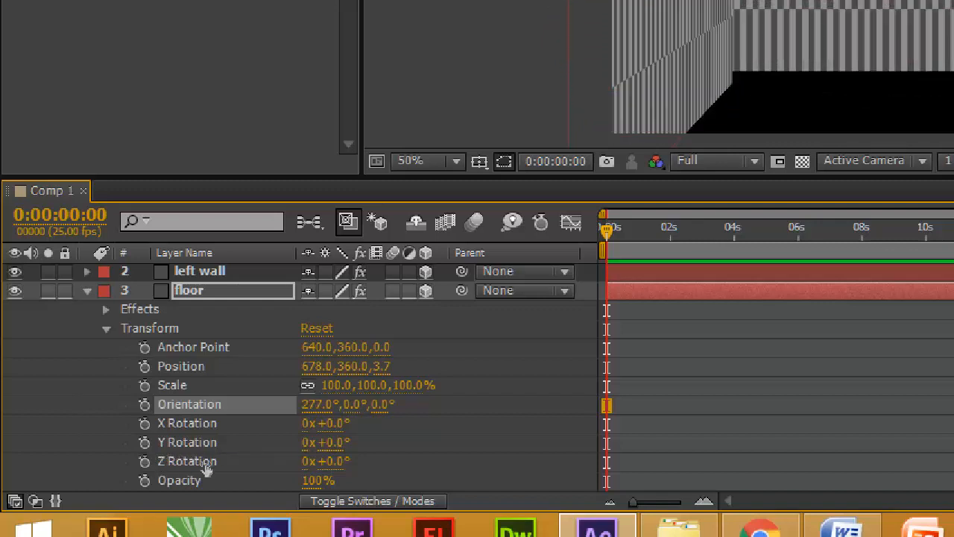
pyautogui.click(319, 404)
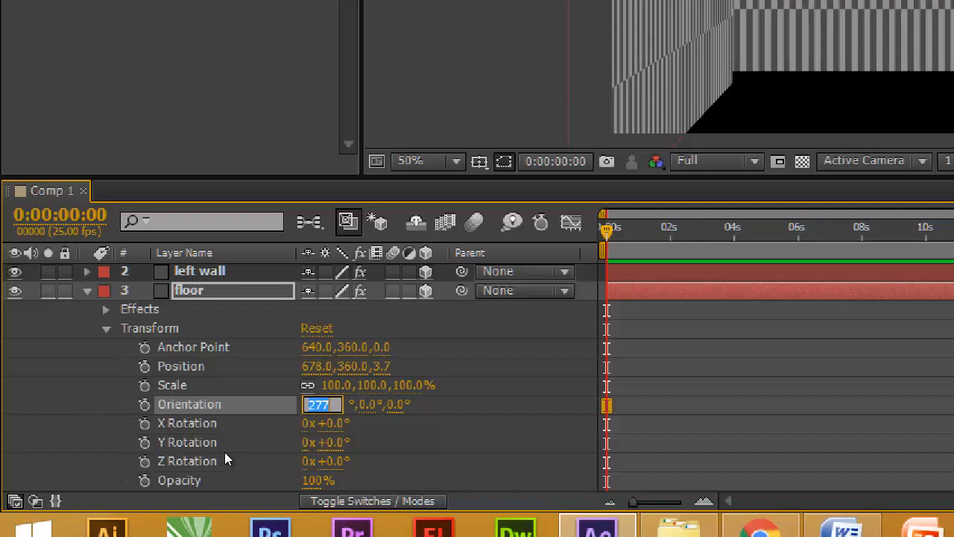
pyautogui.write('270')
pyautogui.press('Return')
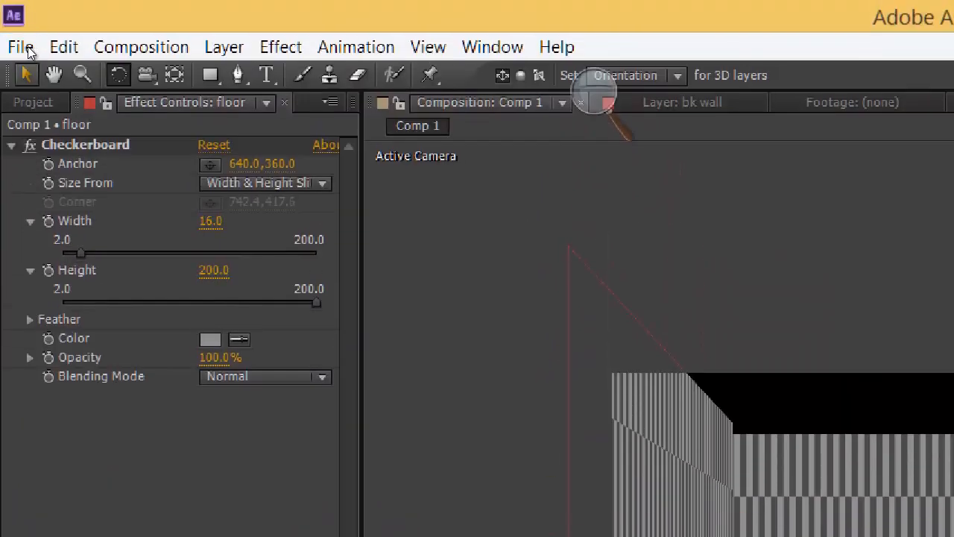
# Move the floor layer down to the bottom edges of the walls with the Selection tool.
pyautogui.click(26, 73)
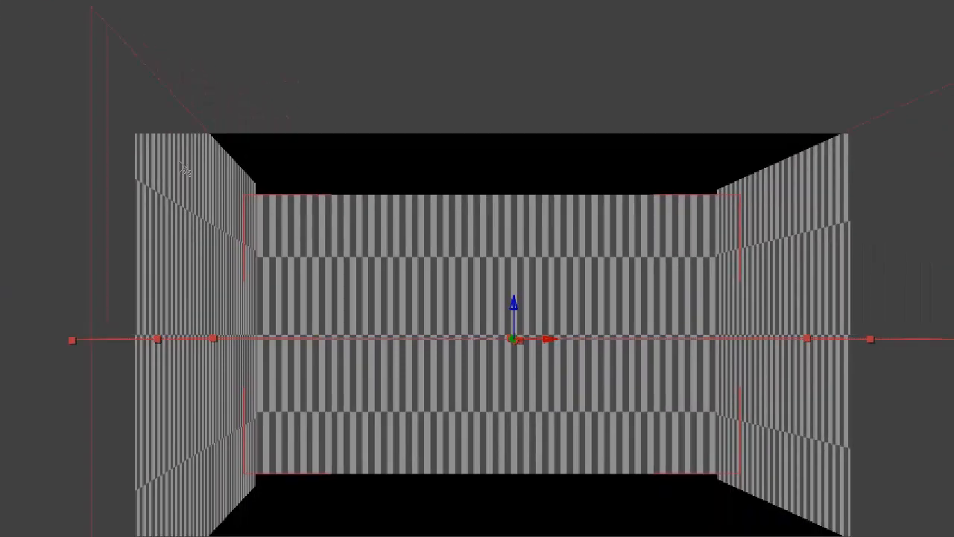
pyautogui.moveTo(179, 162); pyautogui.dragTo(183, 224)
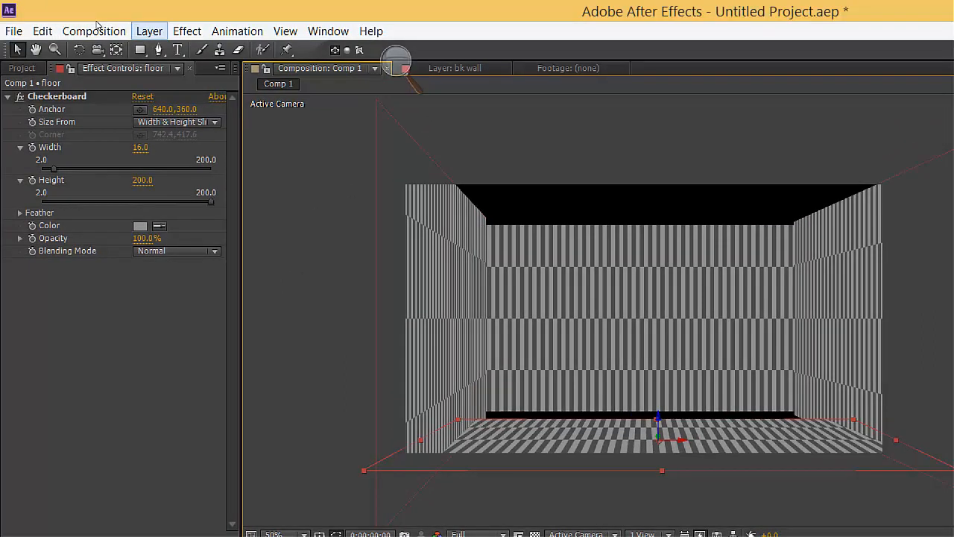
# Add a one-node camera layer named Camera 1 with the 80mm preset to the composition.
pyautogui.click(149, 31)
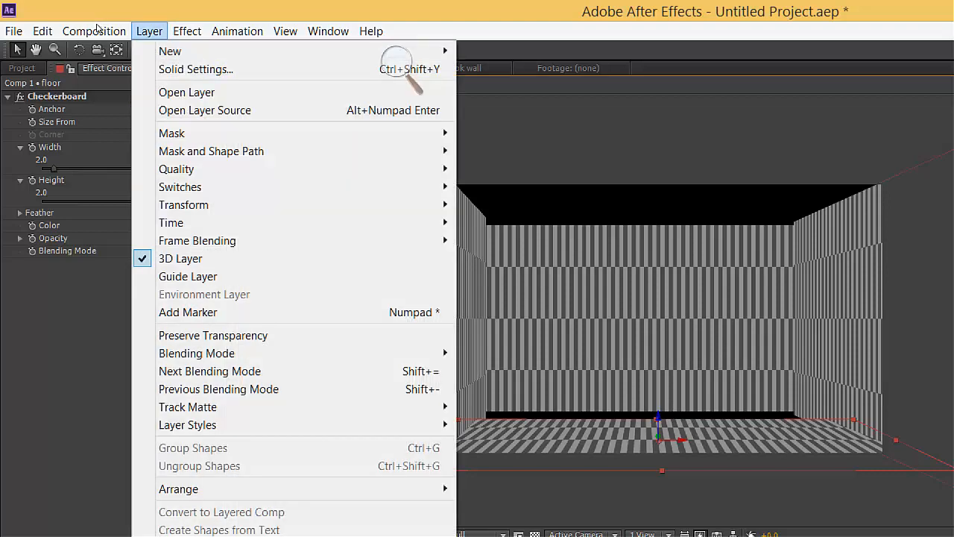
pyautogui.moveTo(170, 51)
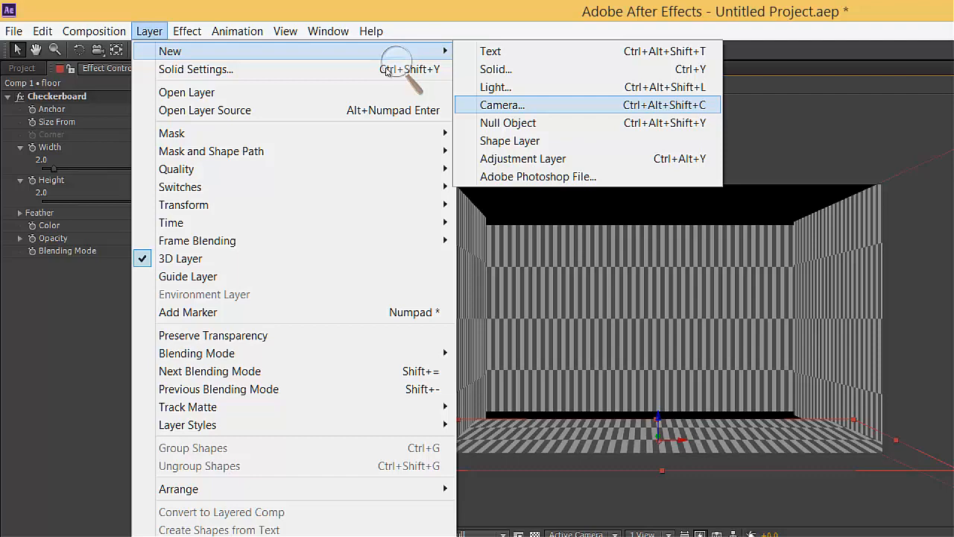
pyautogui.click(503, 104)
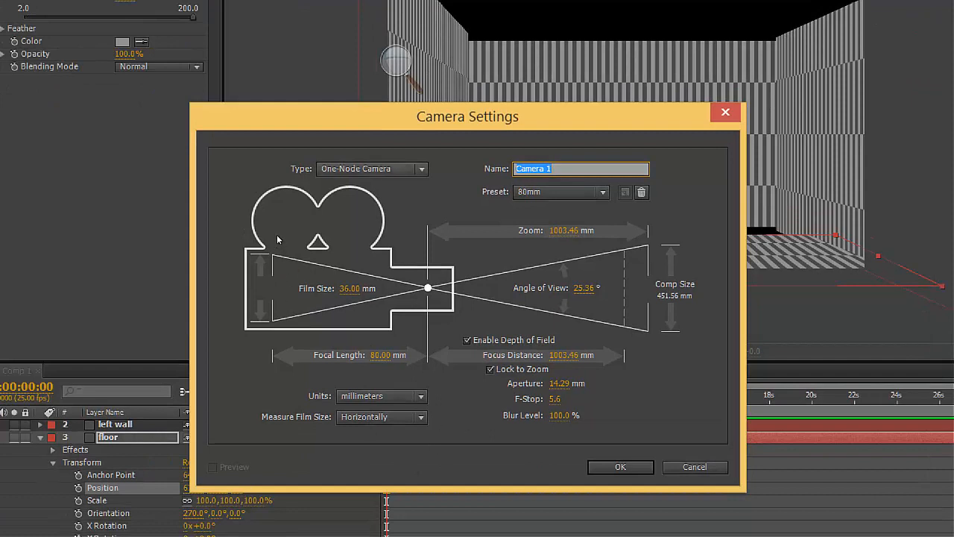
pyautogui.click(403, 168)
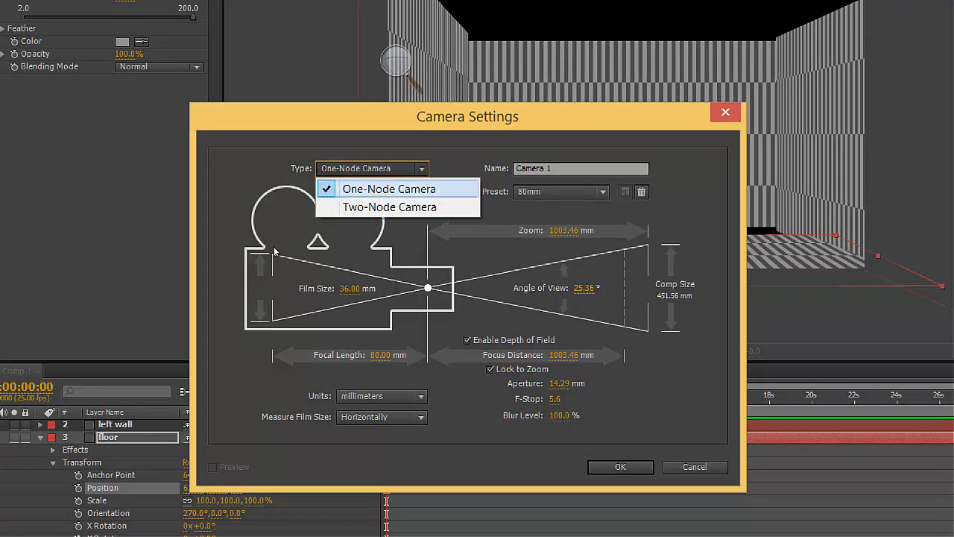
pyautogui.press('Down')
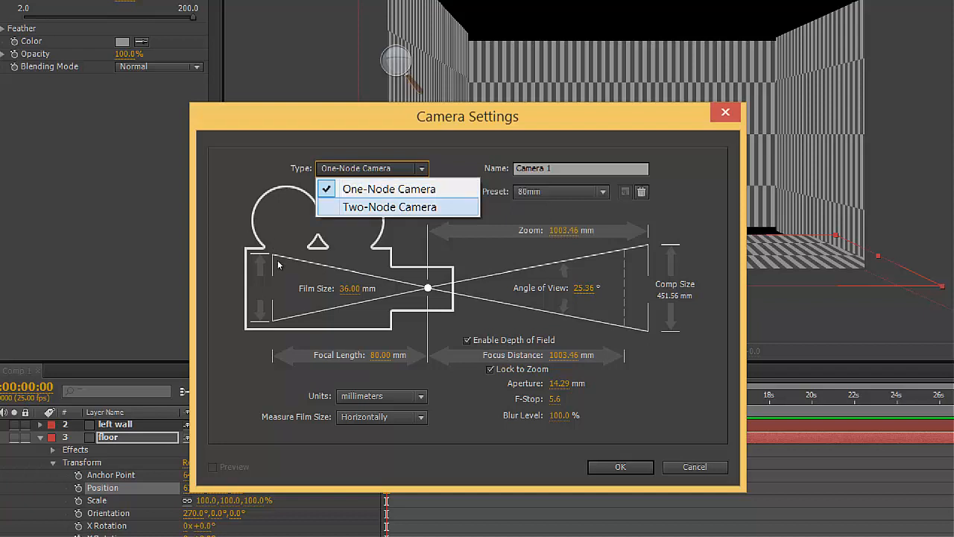
pyautogui.press('Up')
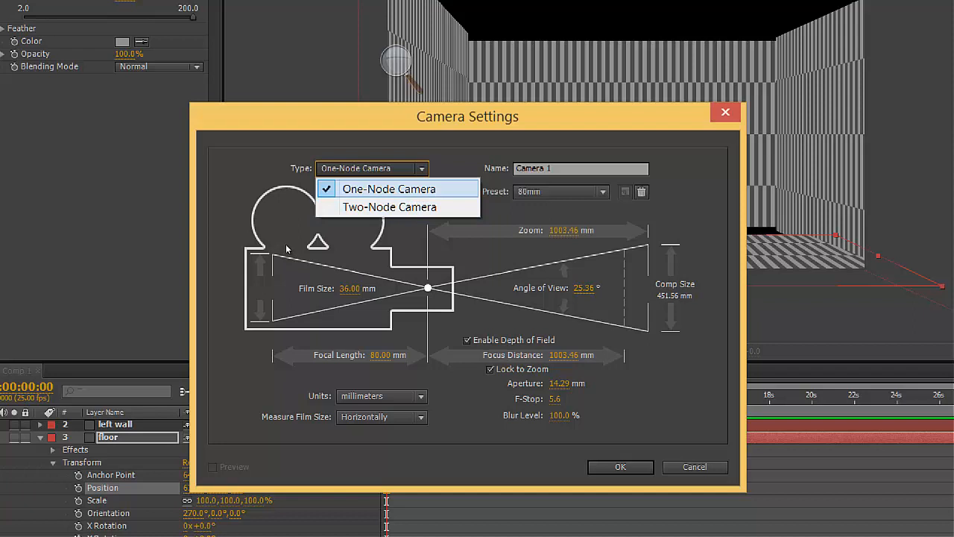
pyautogui.press('Return')
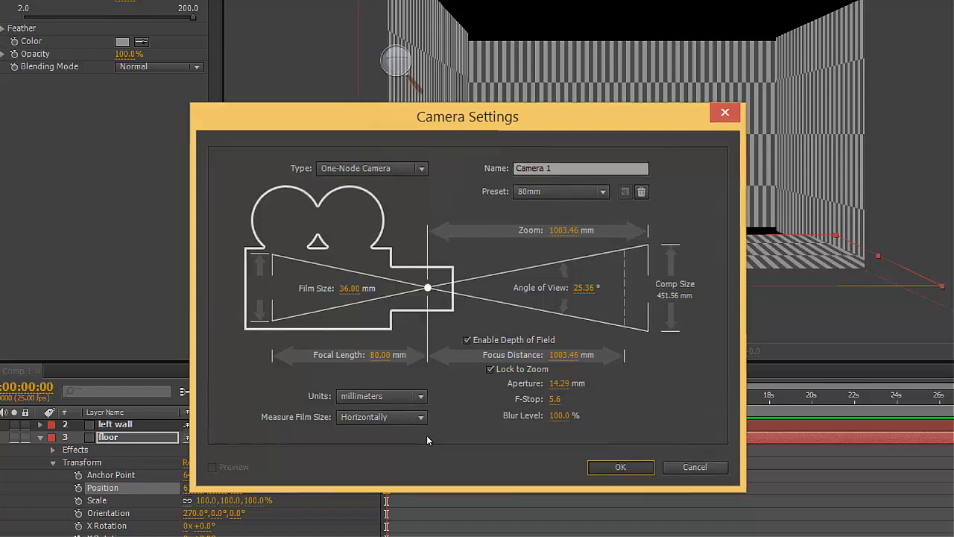
pyautogui.press('Return')
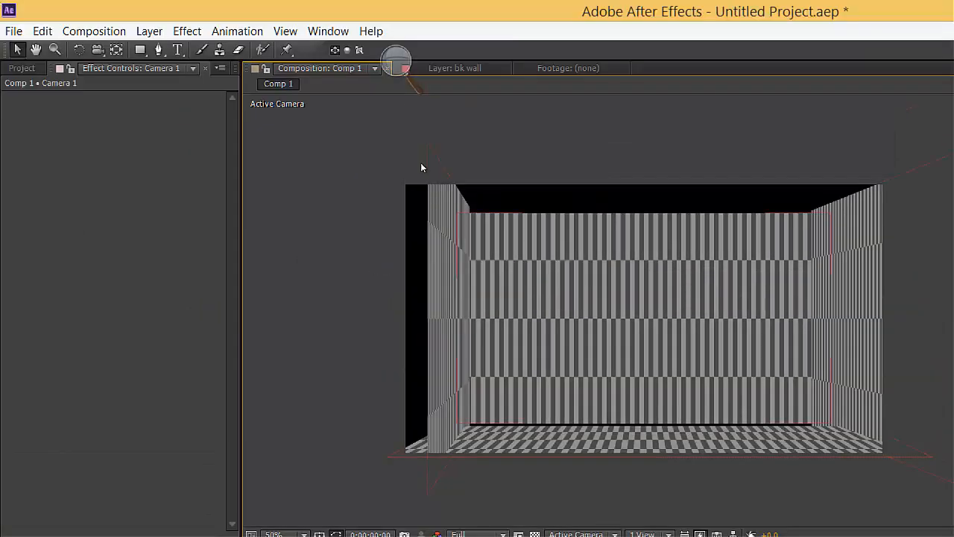
# Switch the composition's 3D view to Camera 1.
pyautogui.press('c')
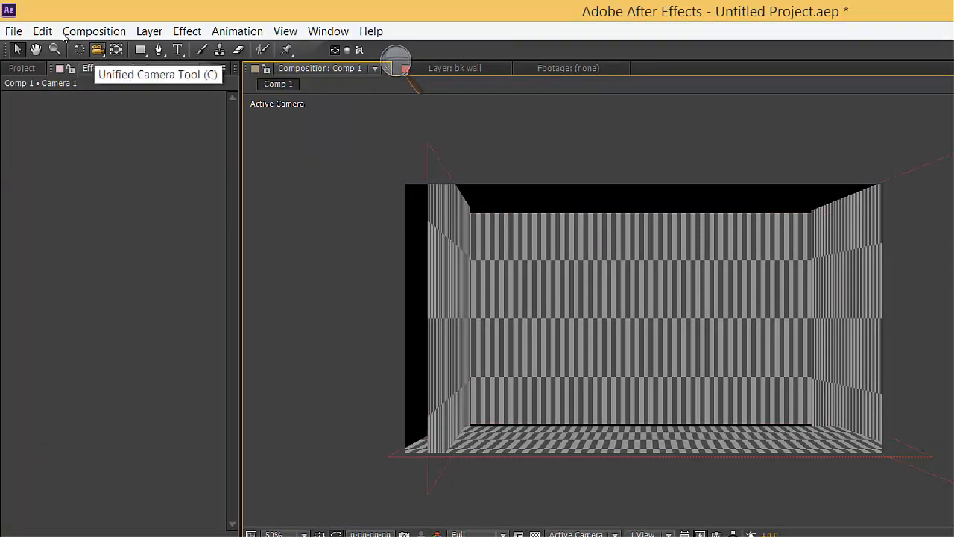
pyautogui.press('v')
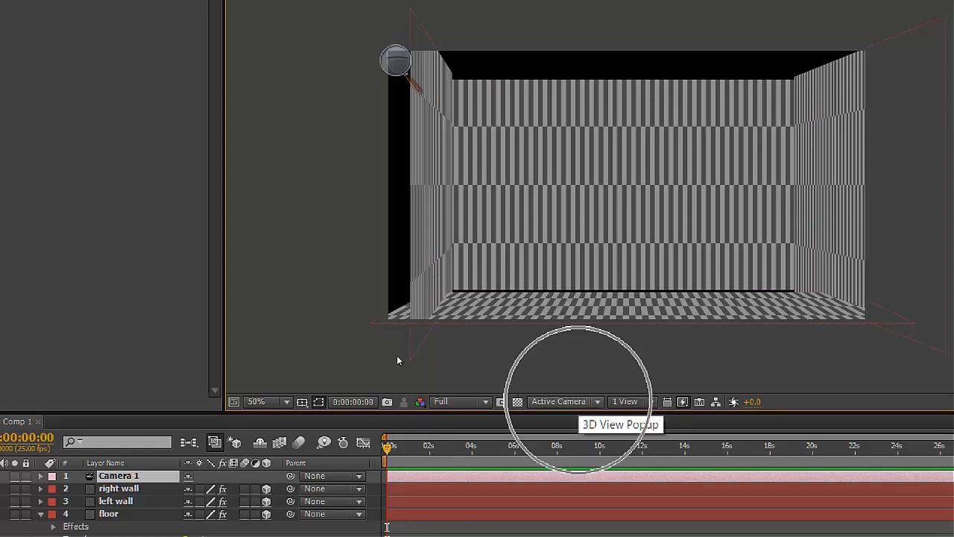
pyautogui.click(578, 401)
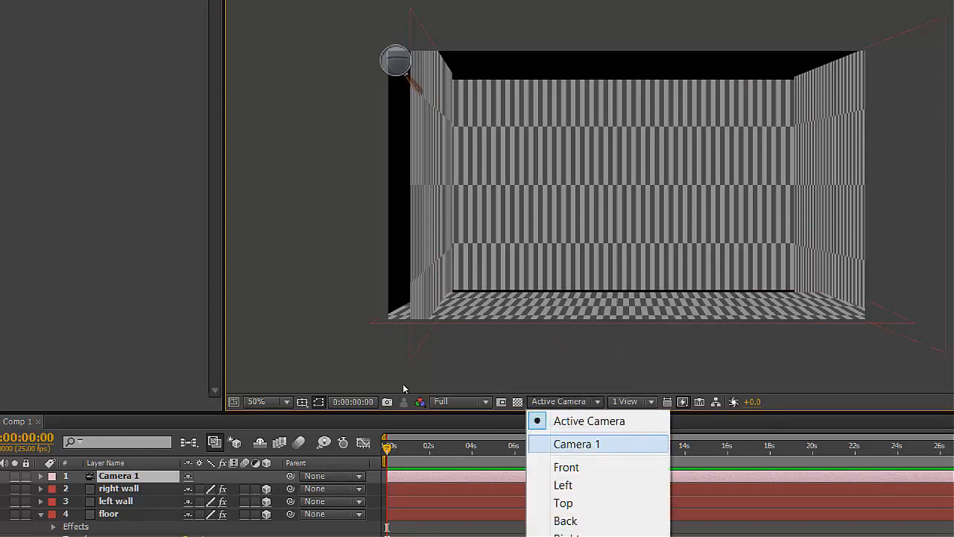
pyautogui.click(577, 444)
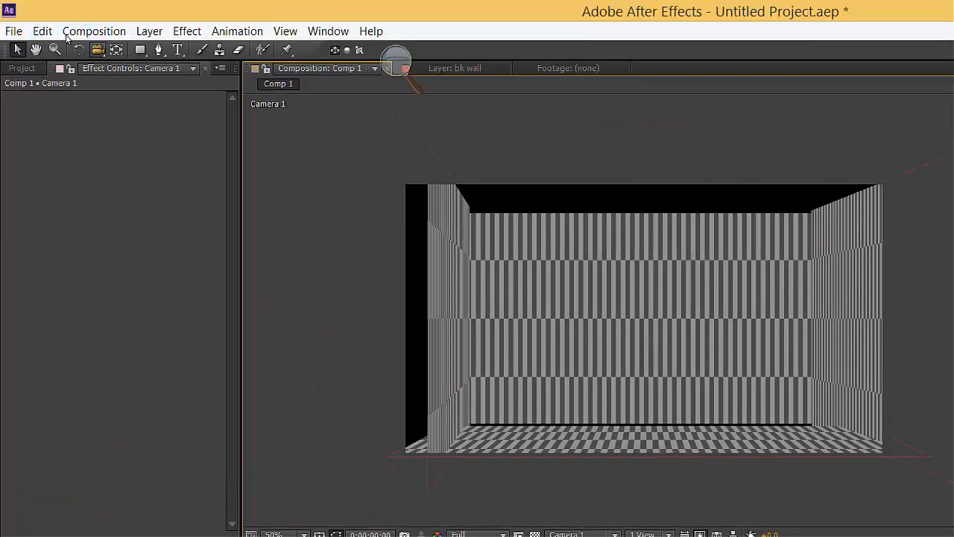
# Try tilting the view of the room with the Orbit Camera tool and undo the movement.
pyautogui.click(98, 50)
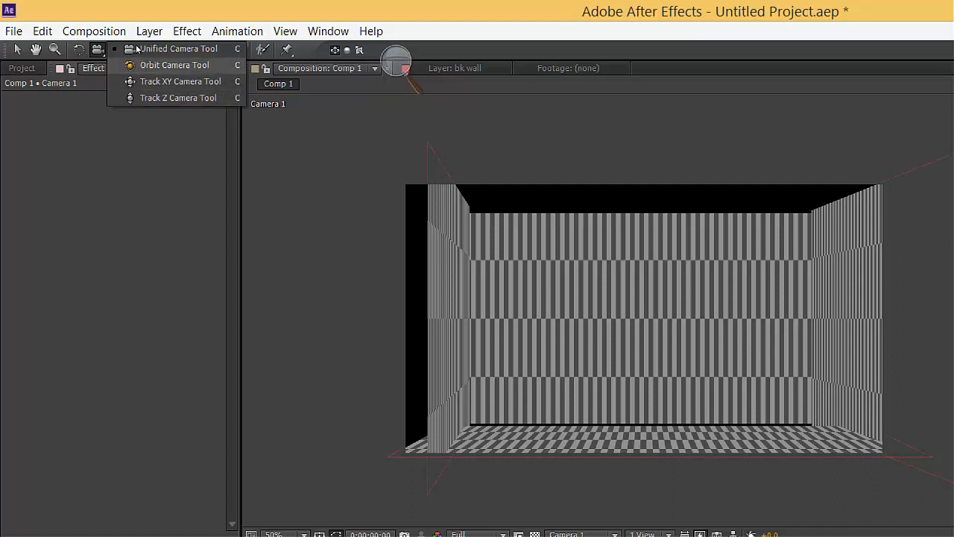
pyautogui.click(136, 48)
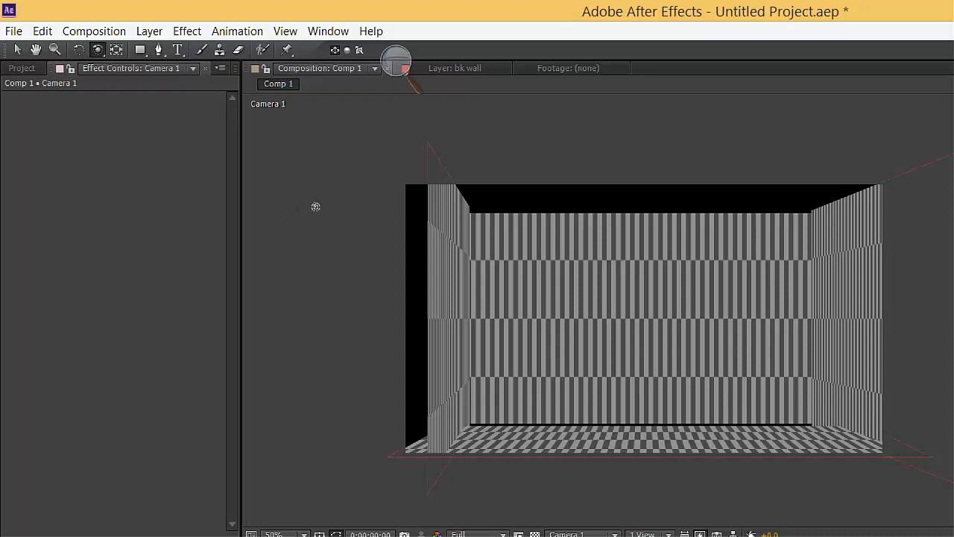
pyautogui.moveTo(435, 227)
pyautogui.mouseDown()
pyautogui.moveTo(438, 204)
pyautogui.moveTo(439, 215)
pyautogui.moveTo(422, 222)
pyautogui.moveTo(431, 201)
pyautogui.moveTo(444, 210)
pyautogui.moveTo(428, 226)
pyautogui.moveTo(429, 206)
pyautogui.moveTo(434, 214)
pyautogui.mouseUp()
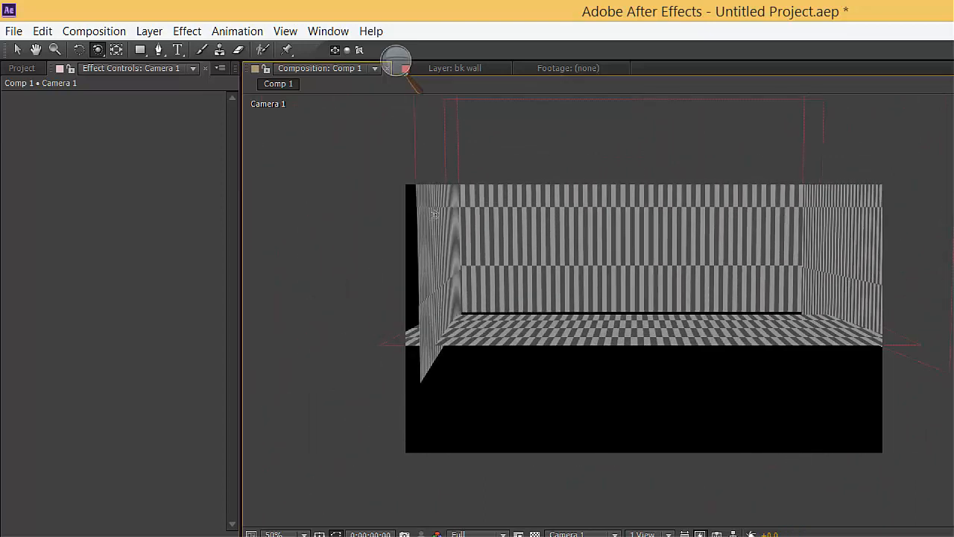
pyautogui.hotkey('ctrl', 'z')
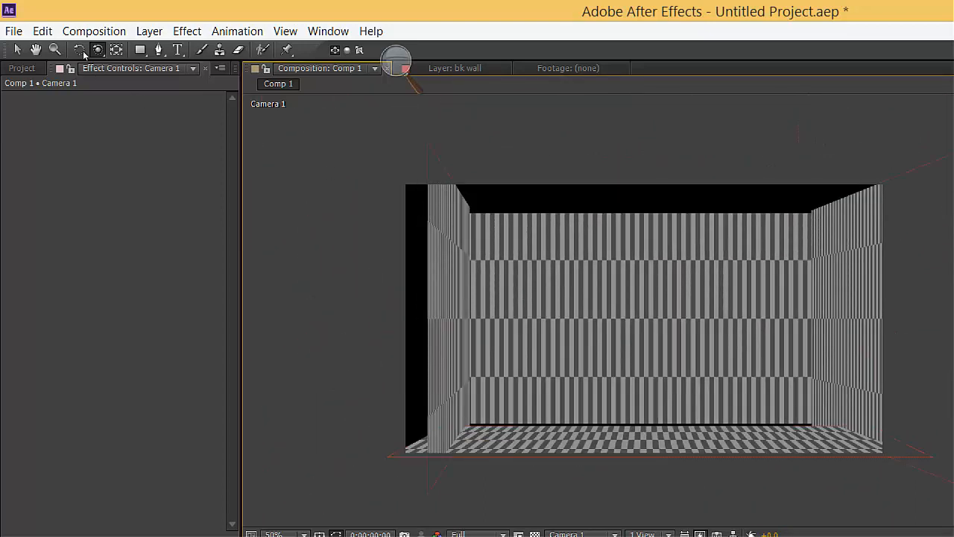
# Try shifting the camera sideways and vertically with the Track XY Camera tool and undo the move.
pyautogui.click(90, 50)
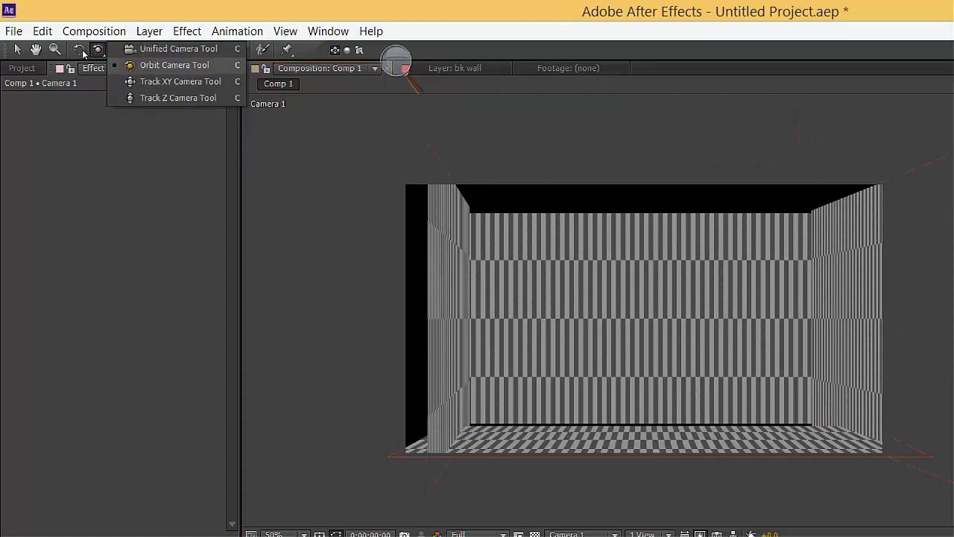
pyautogui.click(181, 82)
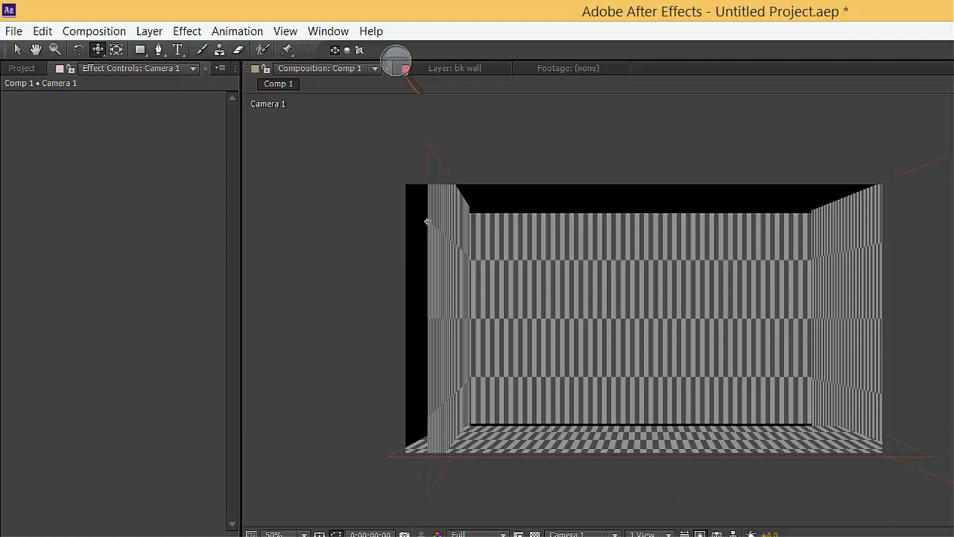
pyautogui.moveTo(427, 222)
pyautogui.mouseDown()
pyautogui.moveTo(420, 231)
pyautogui.moveTo(381, 231)
pyautogui.moveTo(209, 204)
pyautogui.moveTo(511, 211)
pyautogui.moveTo(450, 217)
pyautogui.moveTo(416, 260)
pyautogui.moveTo(403, 354)
pyautogui.moveTo(407, 145)
pyautogui.moveTo(415, 208)
pyautogui.mouseUp()
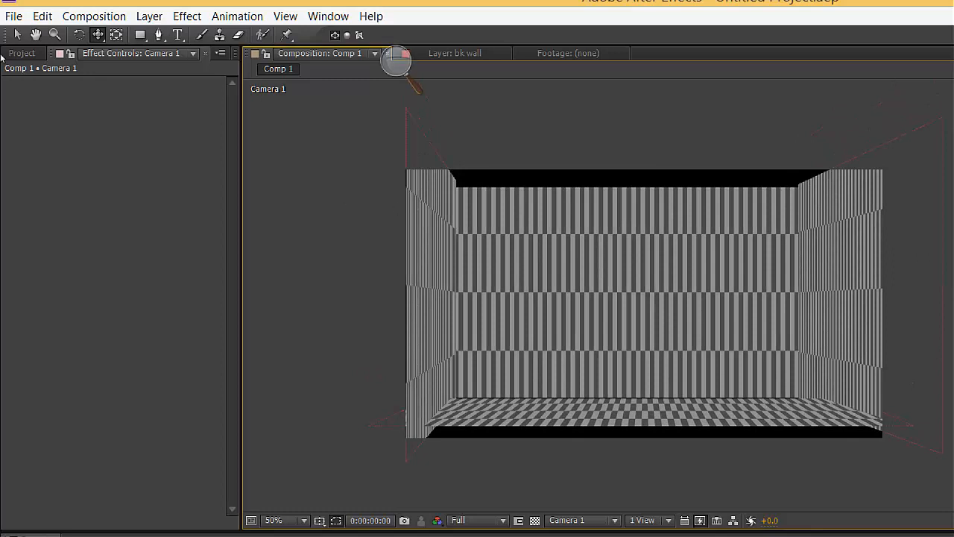
pyautogui.click(42, 16)
pyautogui.click(36, 35)
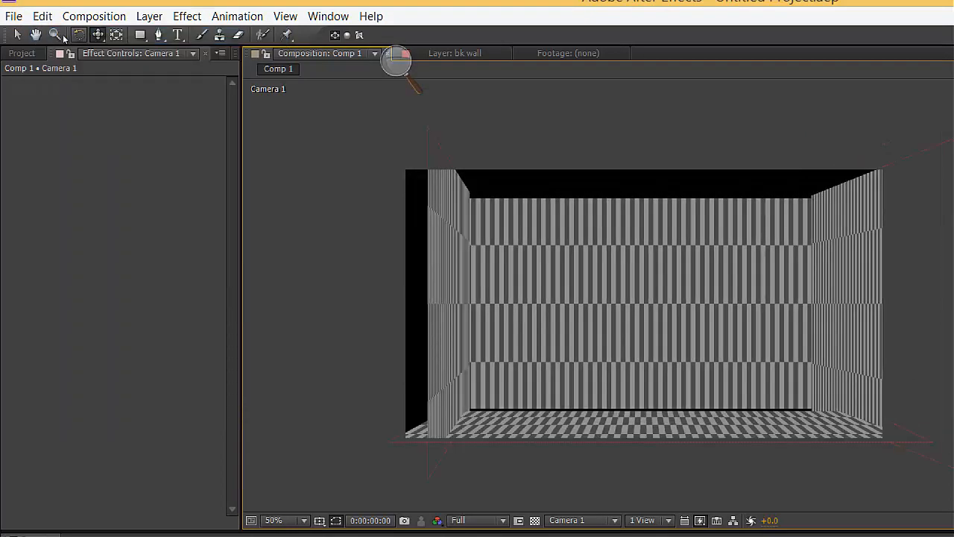
# Move the camera back from the room with the Track Z Camera tool.
pyautogui.click(98, 34)
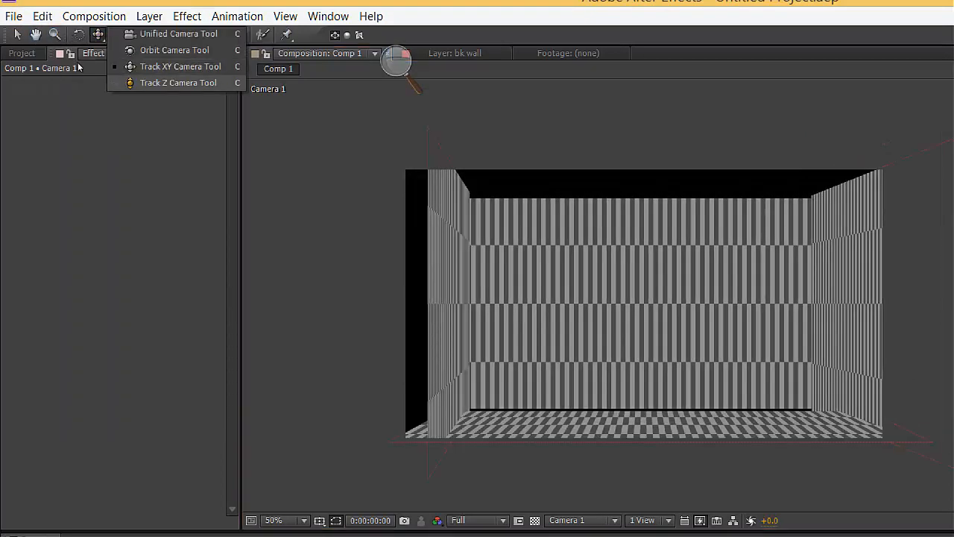
pyautogui.click(179, 83)
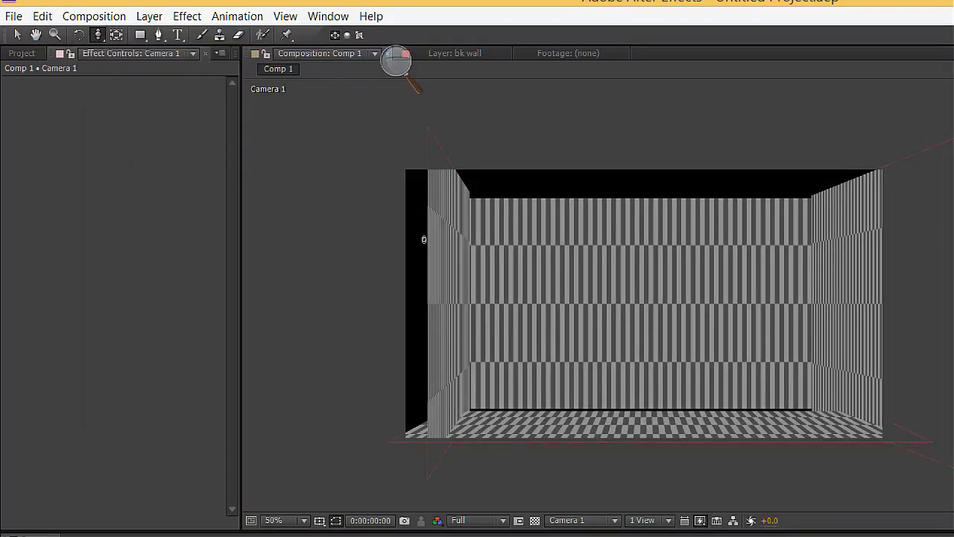
pyautogui.moveTo(426, 246); pyautogui.dragTo(451, 293)
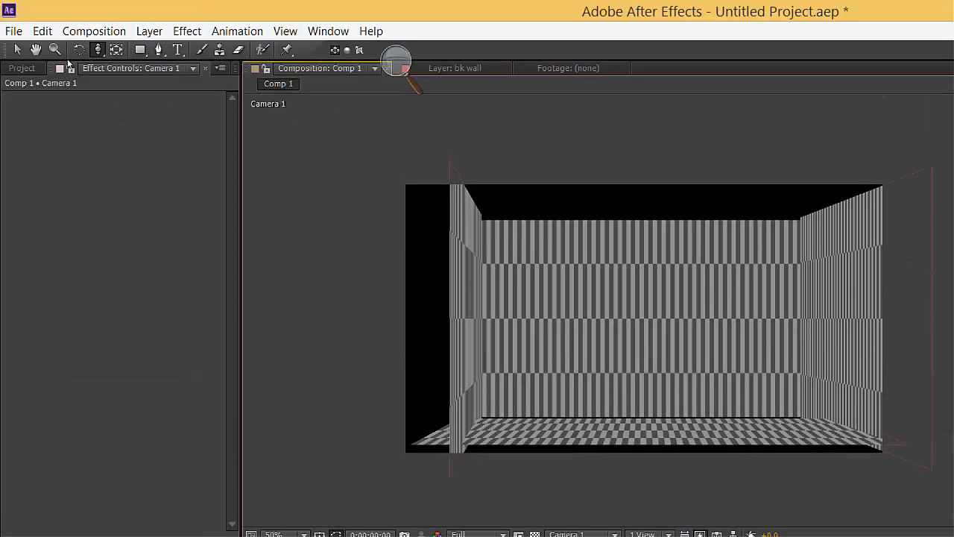
# Orbit and reposition Camera 1 with the Unified Camera tool to view the room from an angle.
pyautogui.click(98, 49)
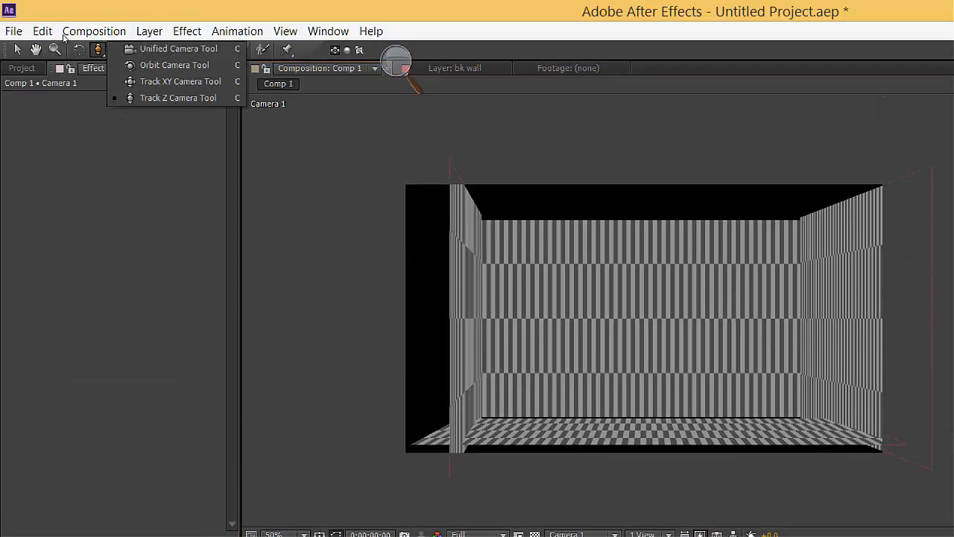
pyautogui.click(119, 46)
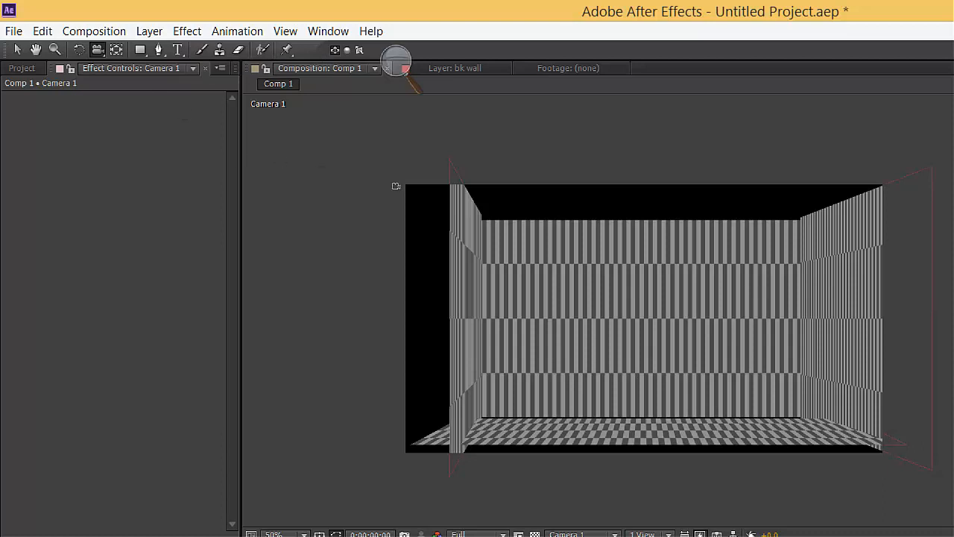
pyautogui.moveTo(405, 192); pyautogui.dragTo(285, 212)
pyautogui.moveTo(393, 128); pyautogui.dragTo(236, 146)
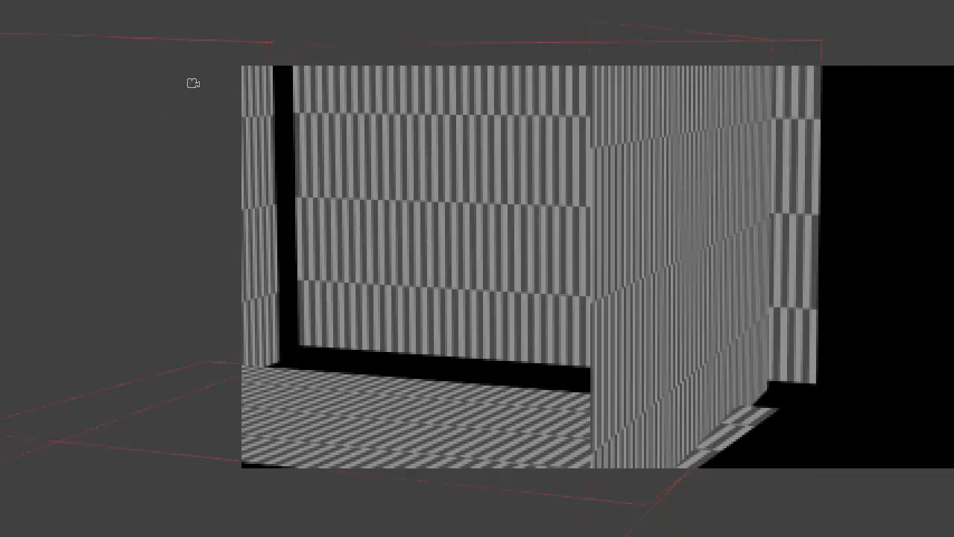
pyautogui.moveTo(201, 79); pyautogui.dragTo(212, 485)
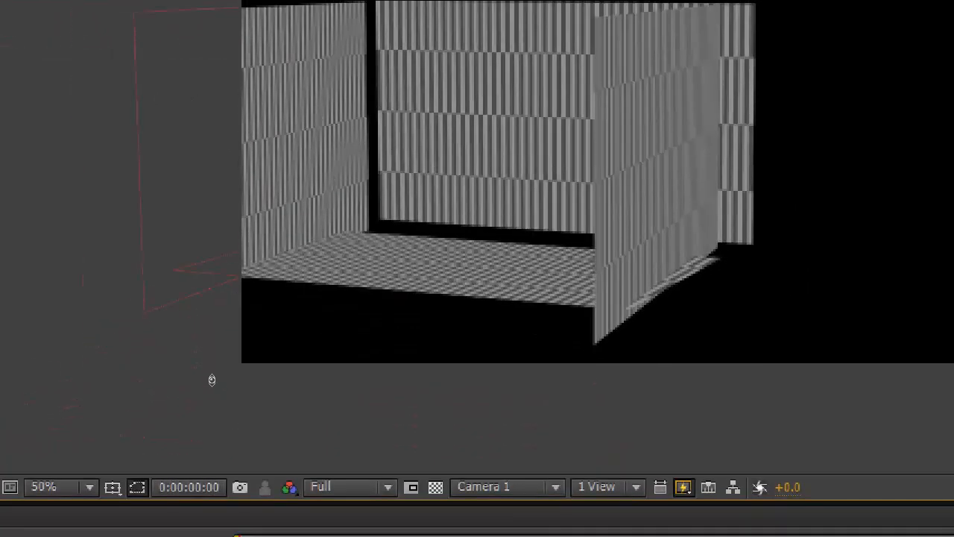
pyautogui.moveTo(212, 380); pyautogui.dragTo(207, 395)
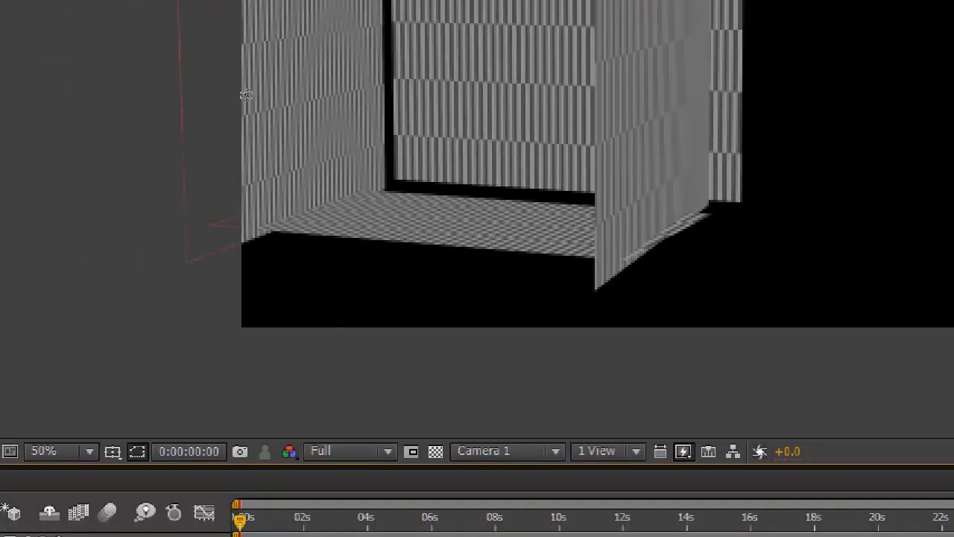
pyautogui.moveTo(246, 96); pyautogui.dragTo(266, 97)
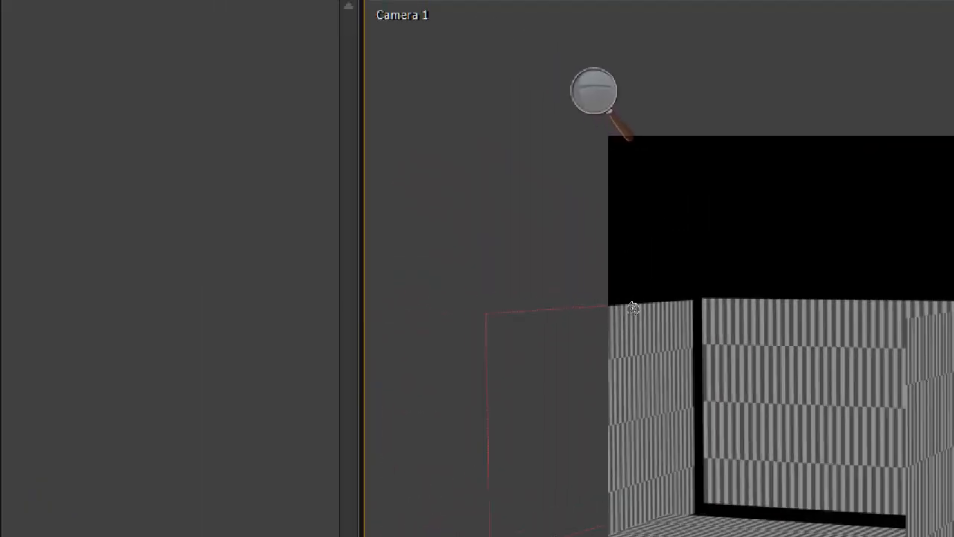
pyautogui.moveTo(633, 308); pyautogui.dragTo(643, 299)
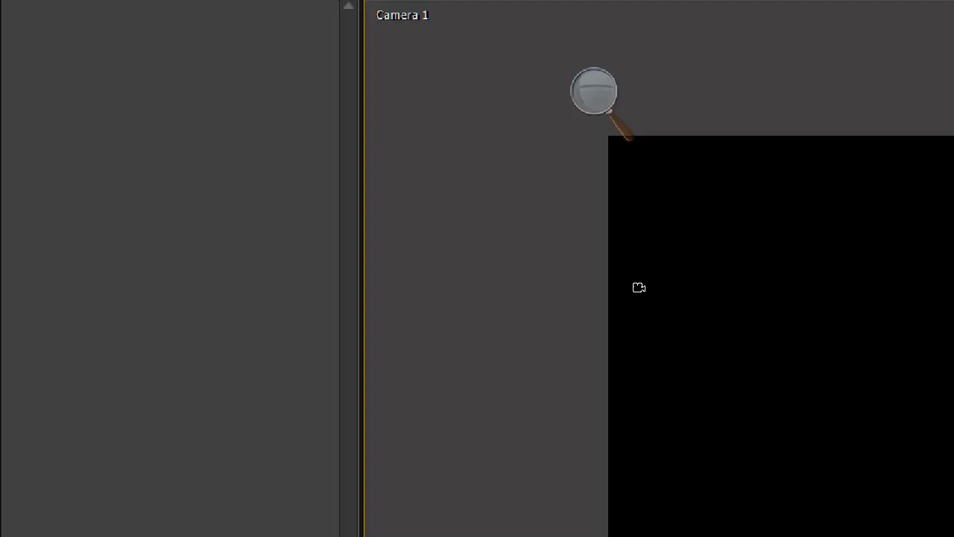
pyautogui.moveTo(792, 249); pyautogui.dragTo(561, 380)
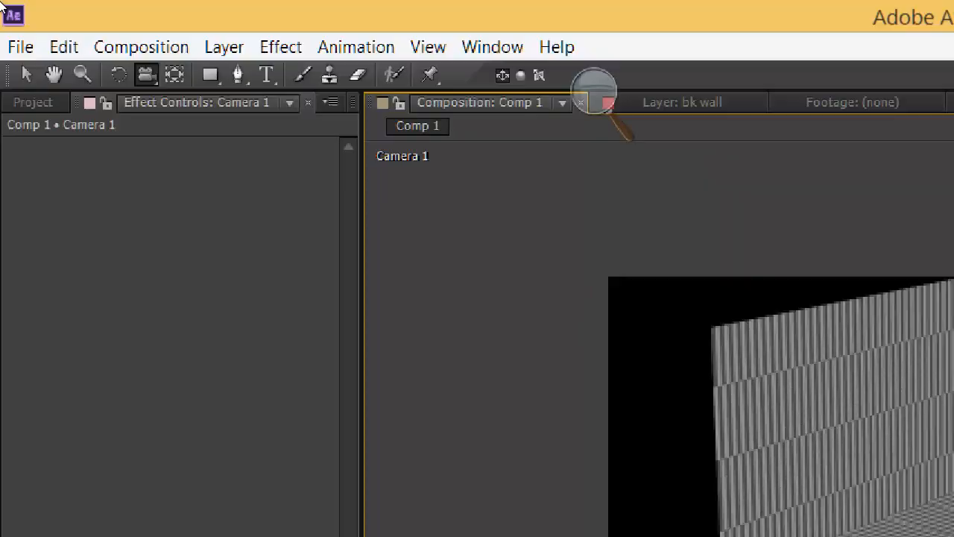
# Select the left wall layer with the Selection tool and stretch it wider along its length.
pyautogui.click(25, 74)
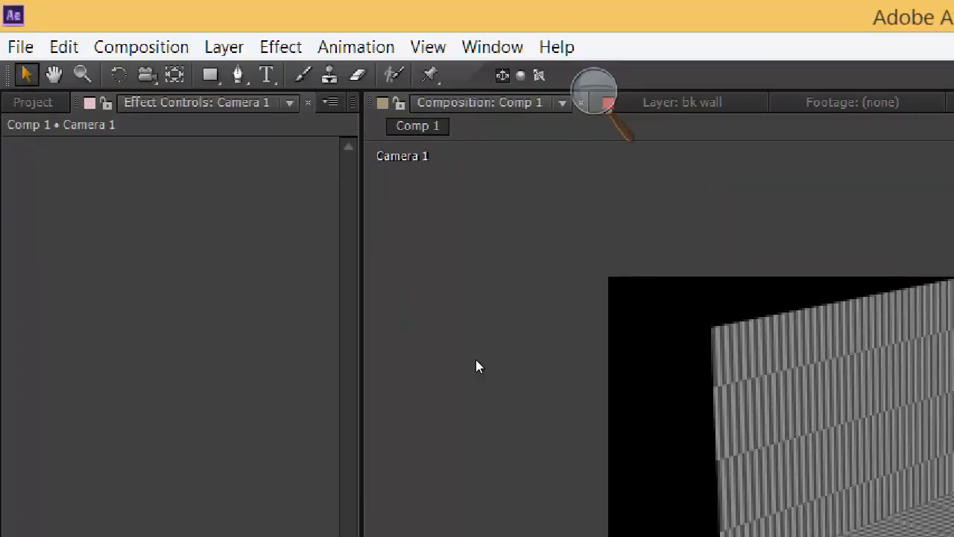
pyautogui.click(641, 415)
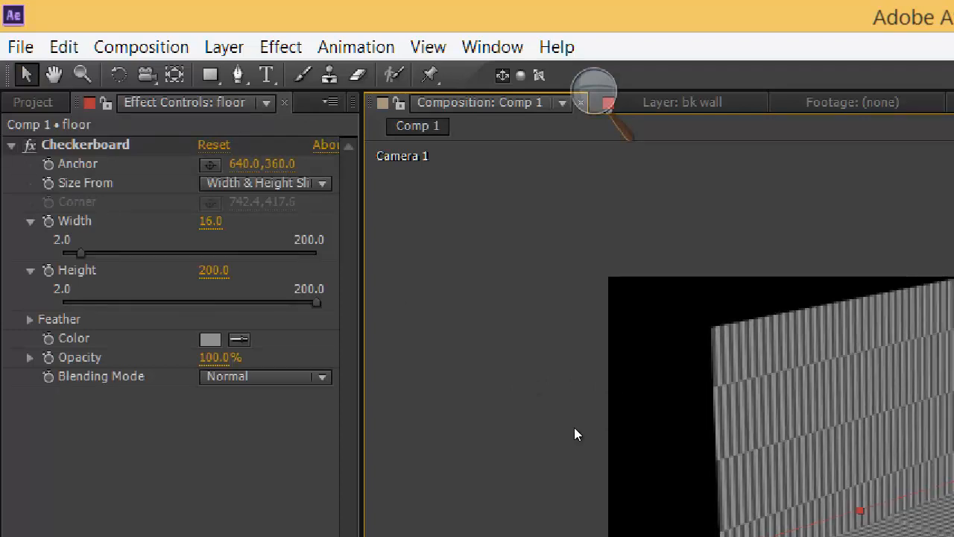
pyautogui.click(733, 328)
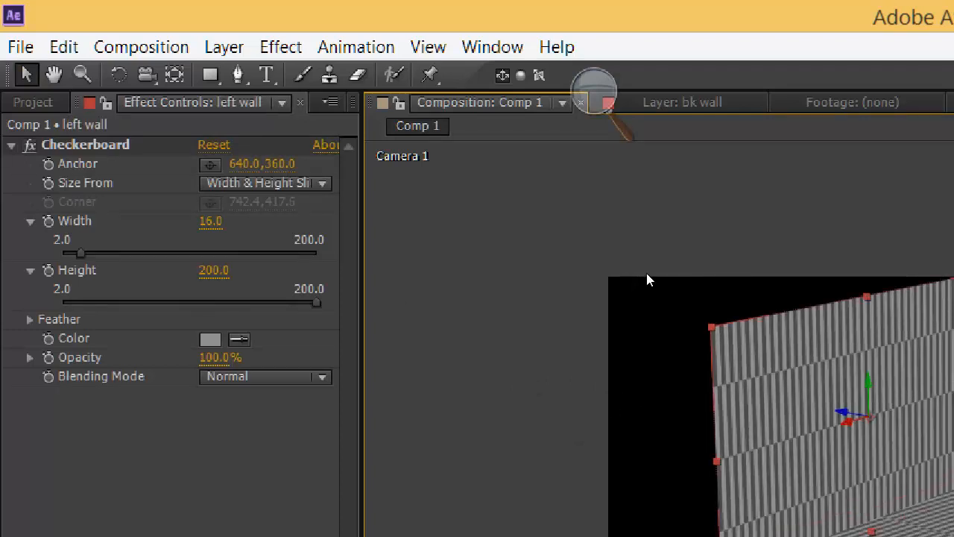
pyautogui.moveTo(661, 253); pyautogui.dragTo(680, 246)
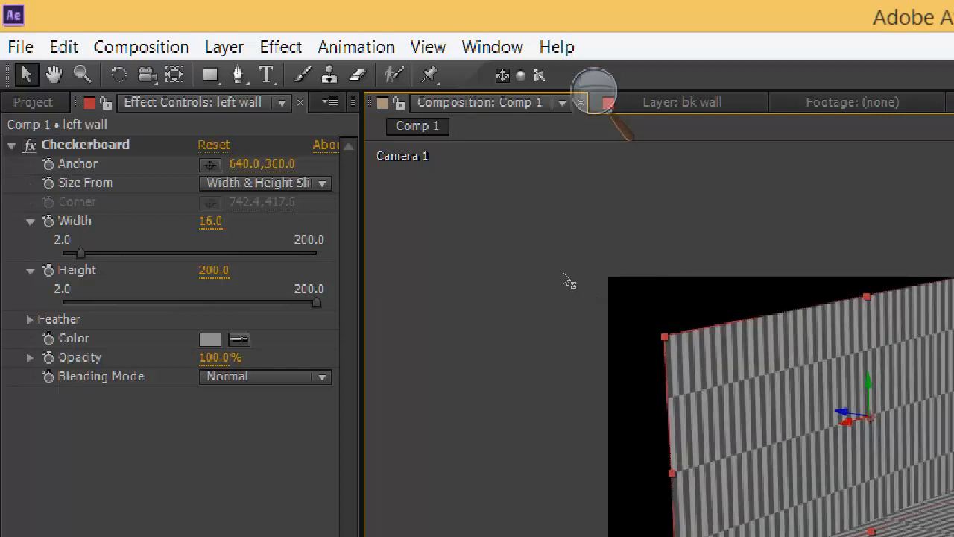
# Nudge the left wall layer to fit it against the floor and back wall.
pyautogui.moveTo(560, 272); pyautogui.dragTo(593, 270)
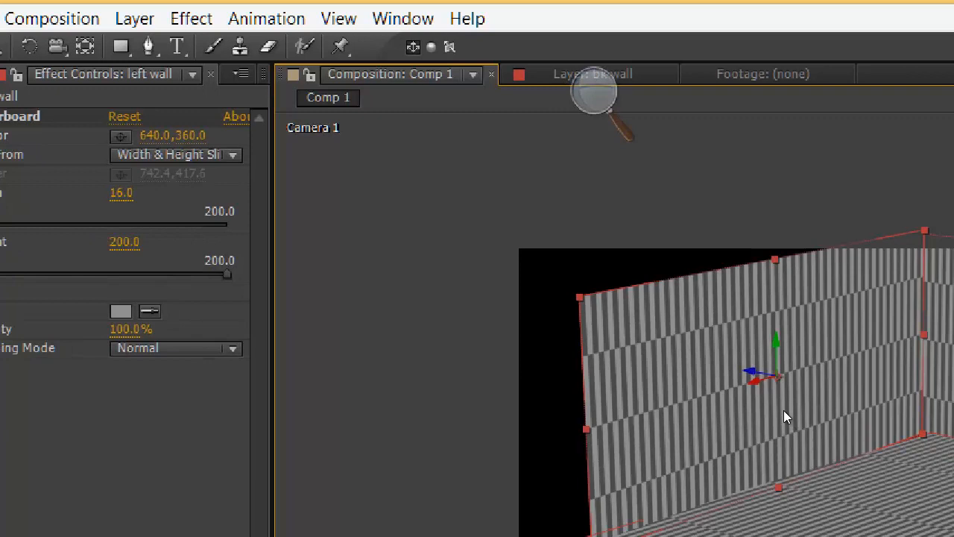
# Set the right wall layer's Y orientation to 90° and stretch it along the floor's edge to an X scale of about 126.1%.
pyautogui.click(728, 354)
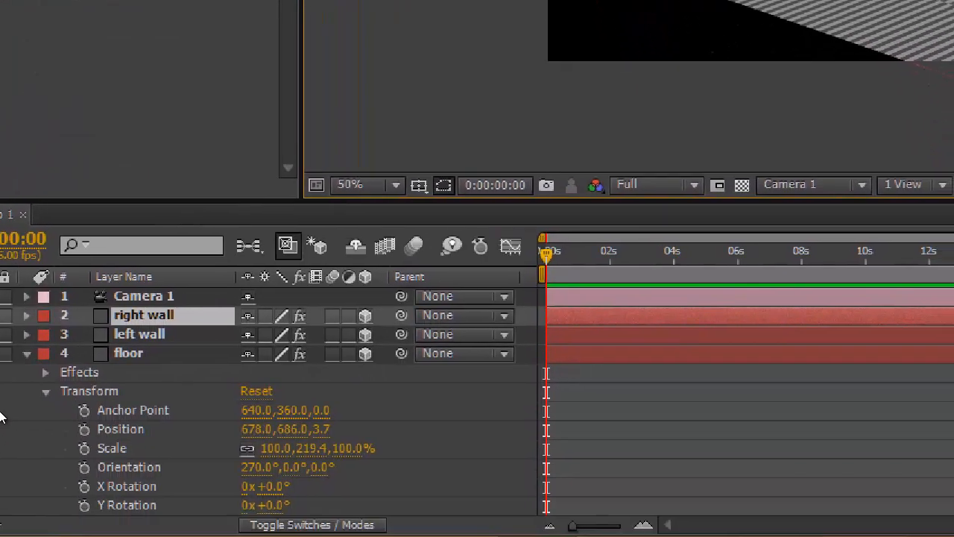
pyautogui.click(60, 435)
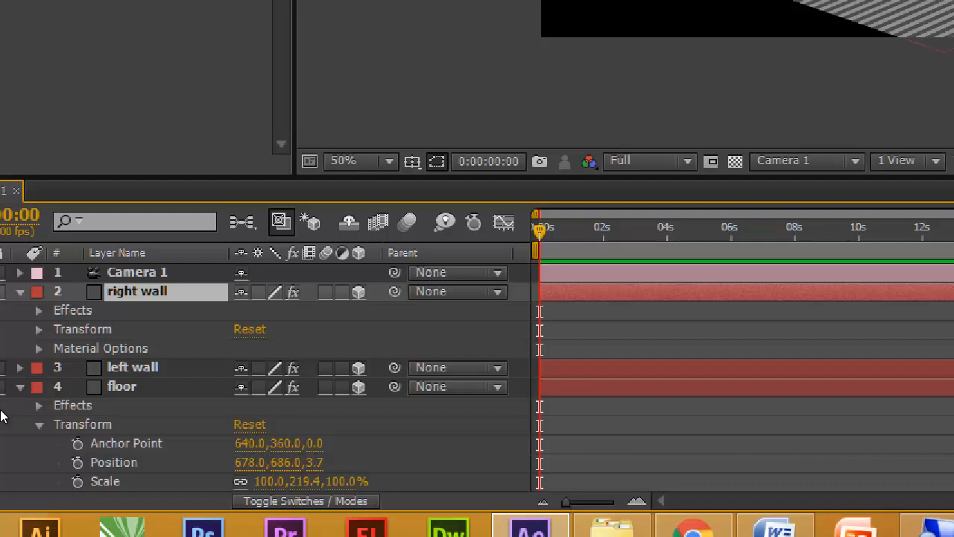
pyautogui.click(38, 329)
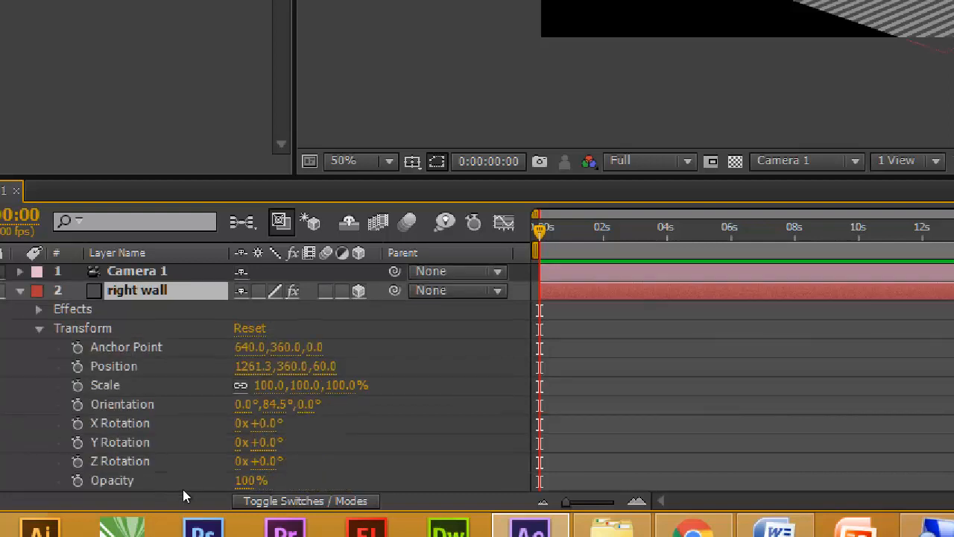
pyautogui.click(277, 404)
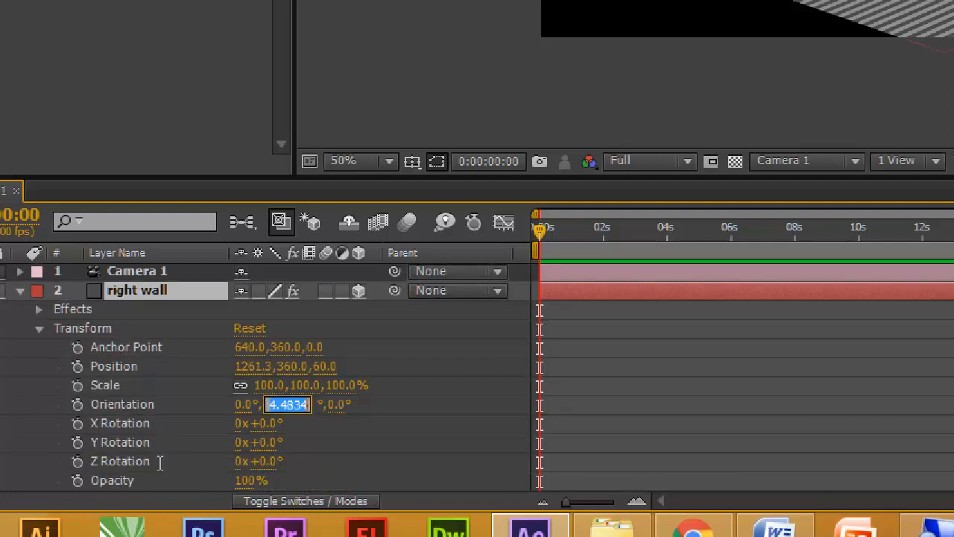
pyautogui.write('90')
pyautogui.press('Return')
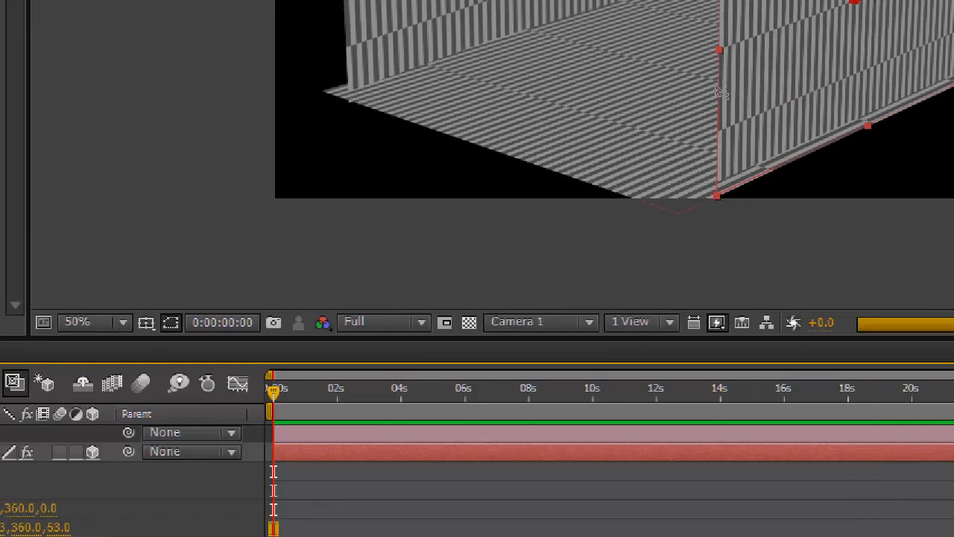
pyautogui.moveTo(720, 91)
pyautogui.mouseDown()
pyautogui.moveTo(692, 96)
pyautogui.moveTo(716, 96)
pyautogui.mouseUp()
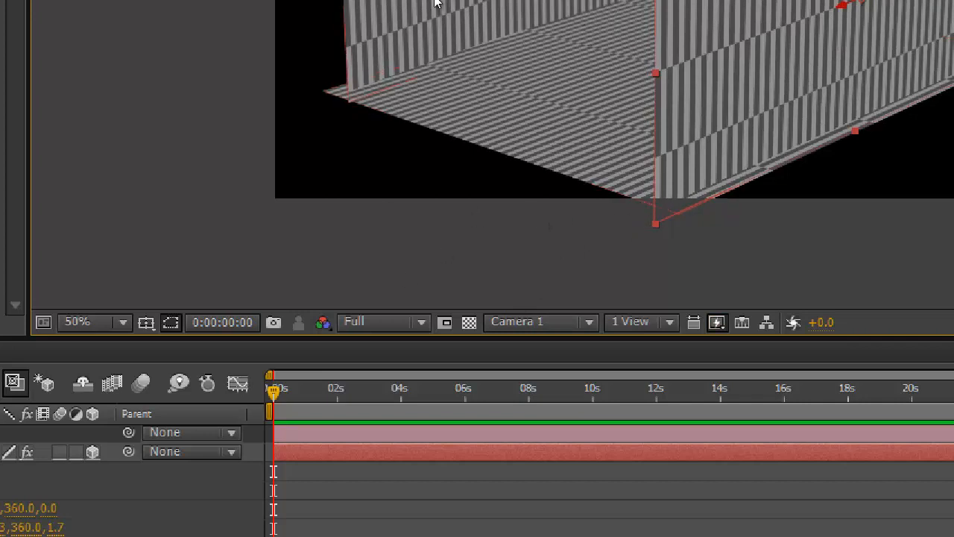
# Select the left wall layer and expand its property groups in the timeline to check its transform.
pyautogui.click(486, 59)
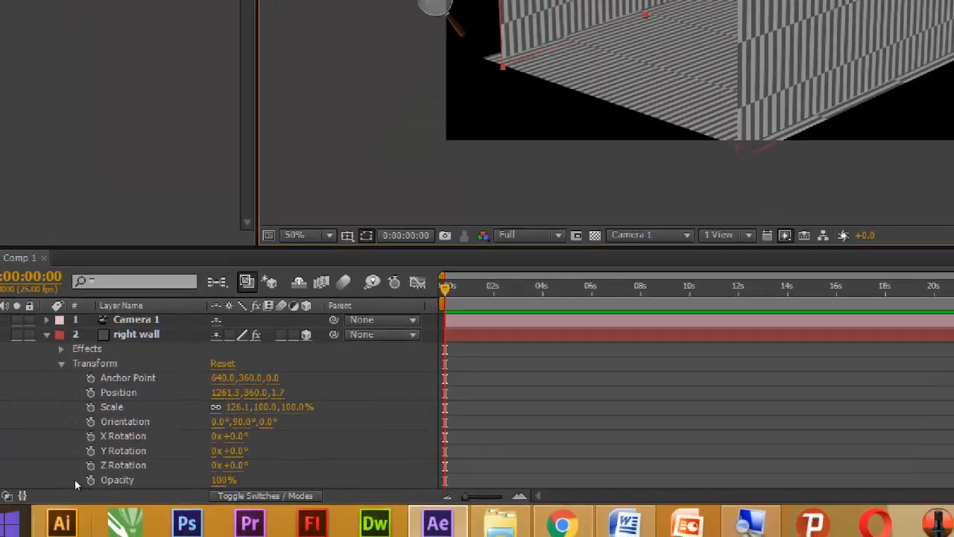
pyautogui.scroll(1, 80, 458)
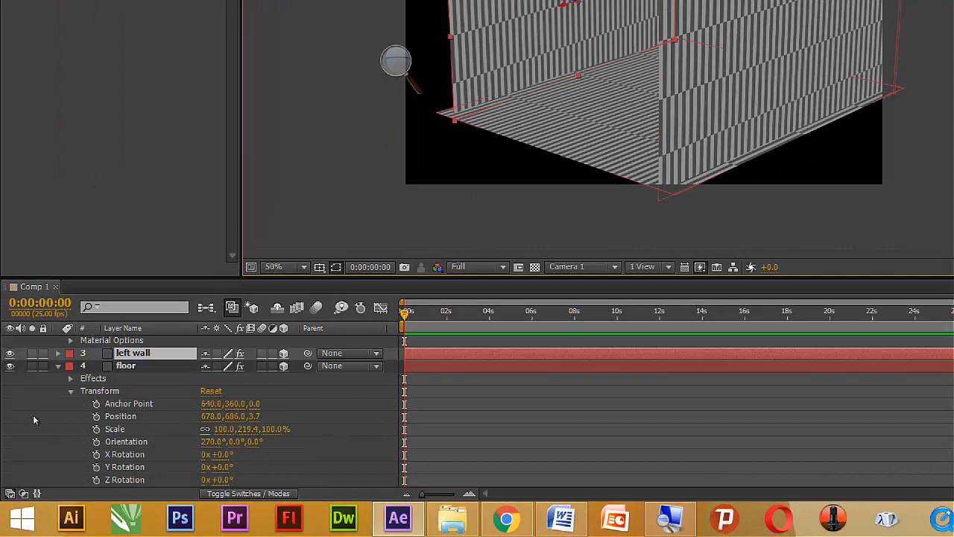
pyautogui.click(58, 354)
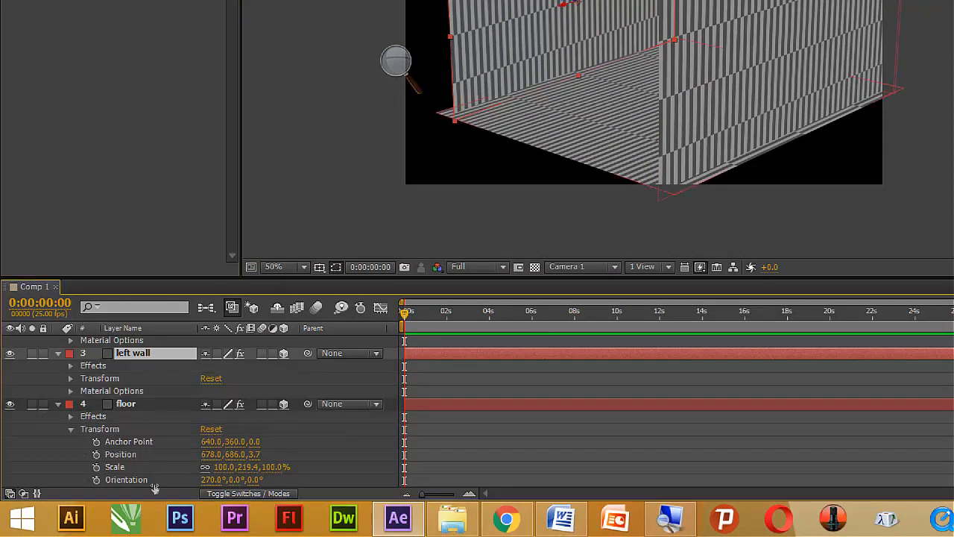
pyautogui.scroll(-1, 194, 478)
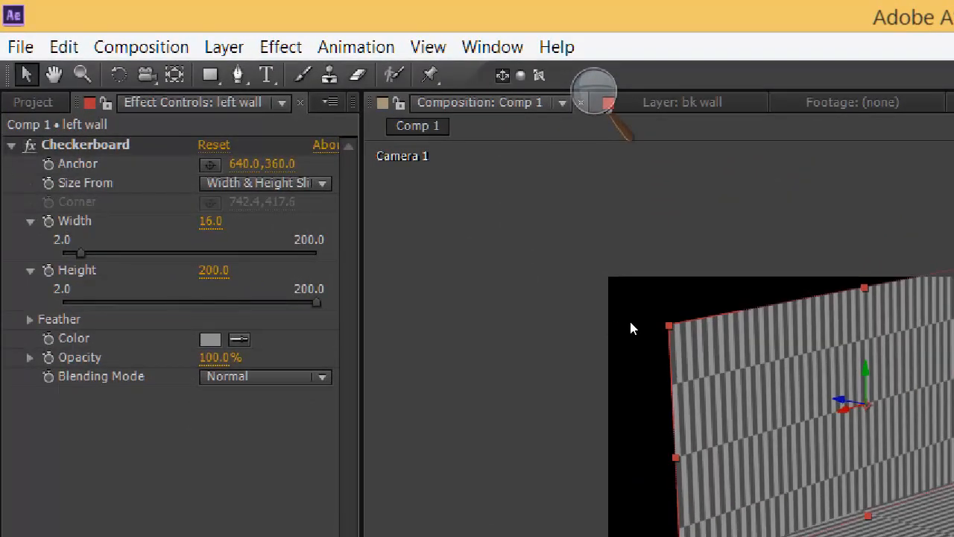
# Try shifting the left wall sideways in the composition and undo the change.
pyautogui.moveTo(670, 326); pyautogui.dragTo(721, 327)
pyautogui.click(52, 47)
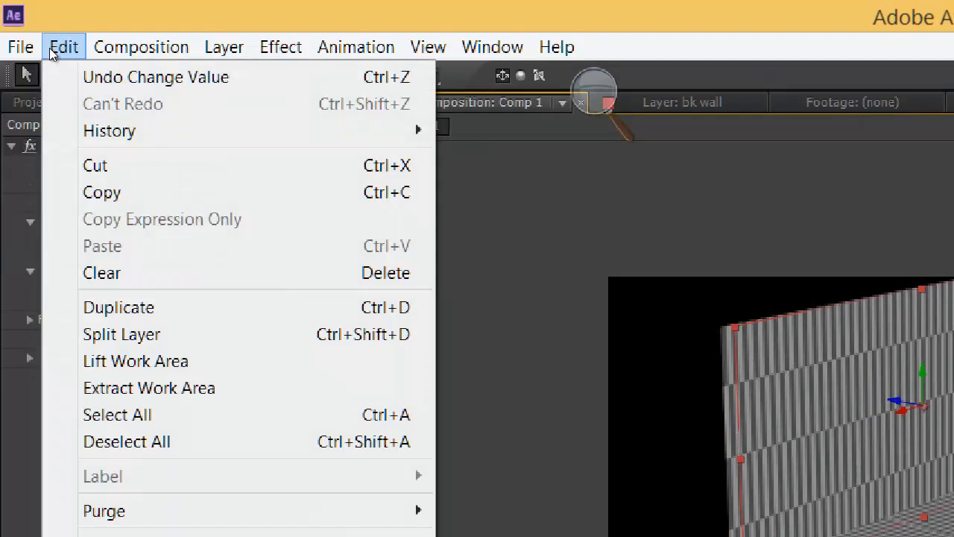
pyautogui.click(56, 74)
# Reposition Camera 1 with the Unified Camera tool to see the room from an angled viewpoint.
pyautogui.press('c')
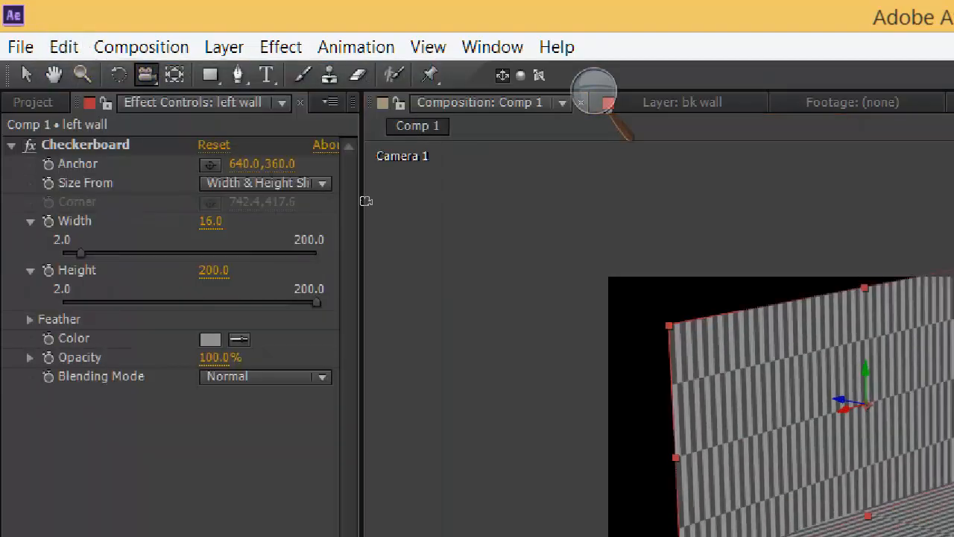
pyautogui.moveTo(589, 319); pyautogui.dragTo(565, 320)
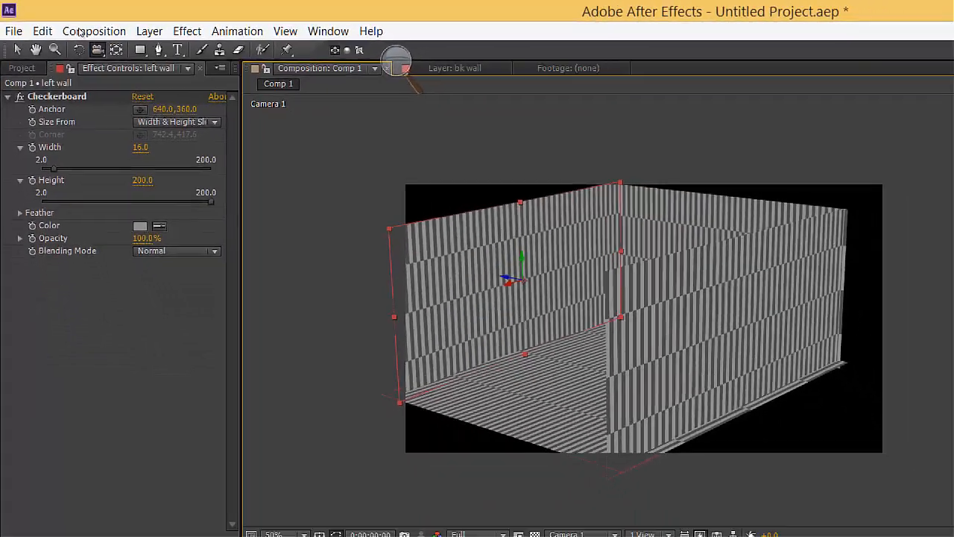
# Create a Two-Node Camera named Camera 2 with the 80mm preset and display the composition through it.
pyautogui.hotkey('alt', 'l')
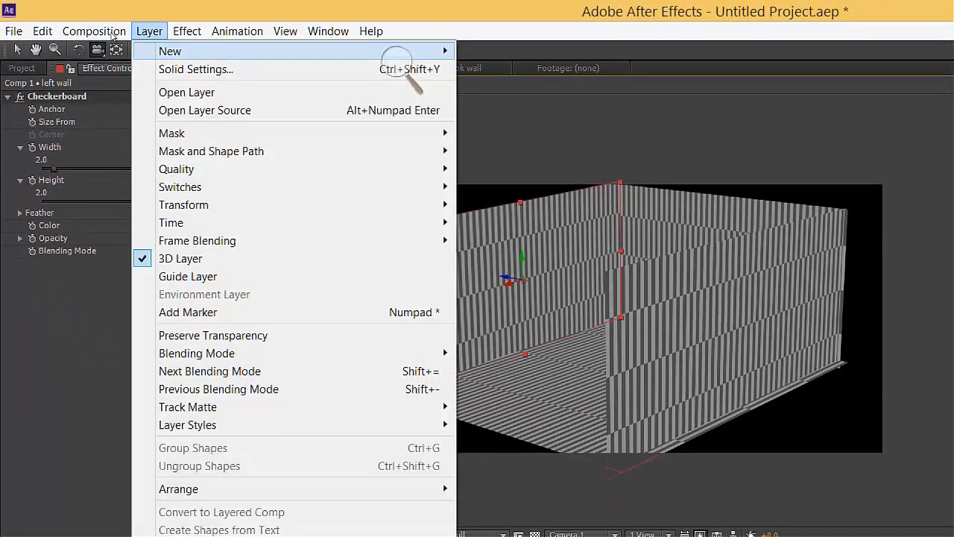
pyautogui.moveTo(252, 51)
pyautogui.press('Down')
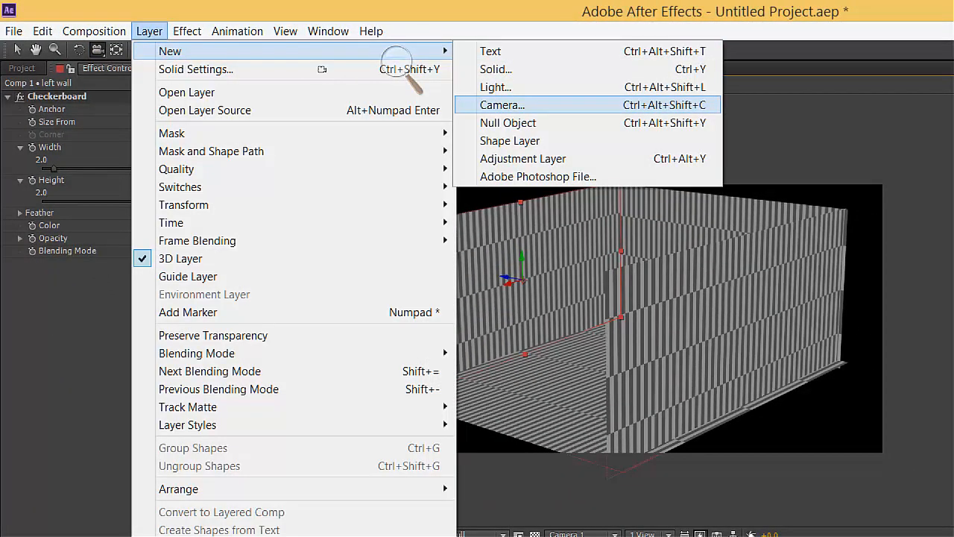
pyautogui.press('Return')
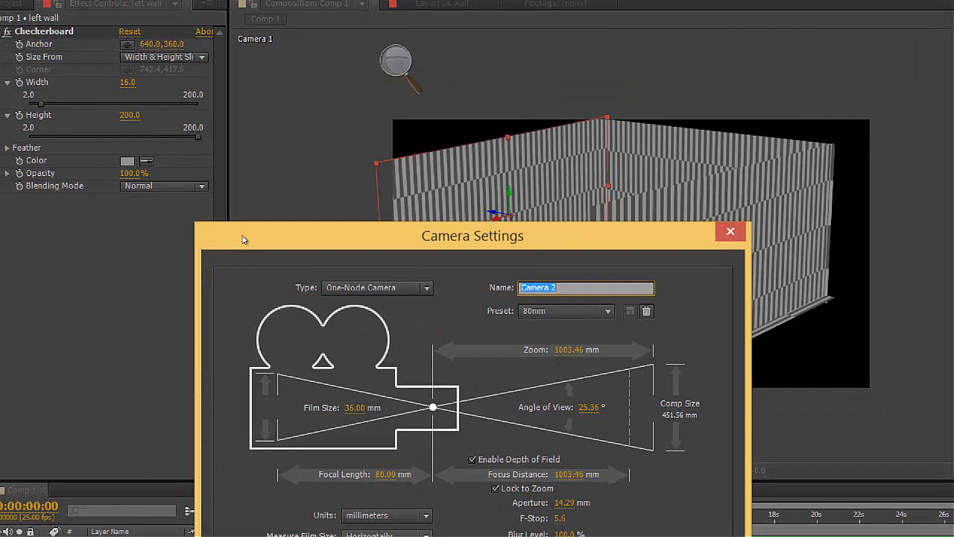
pyautogui.click(382, 289)
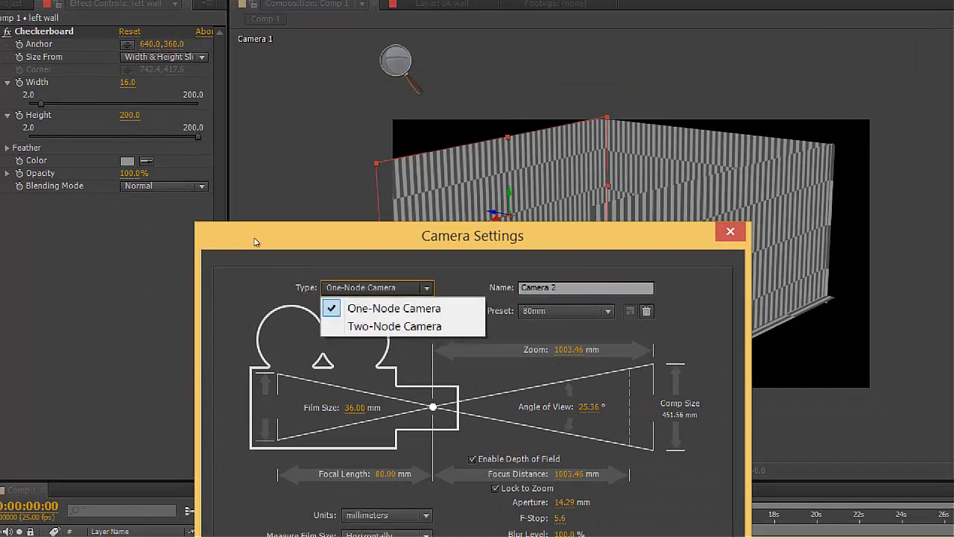
pyautogui.click(387, 325)
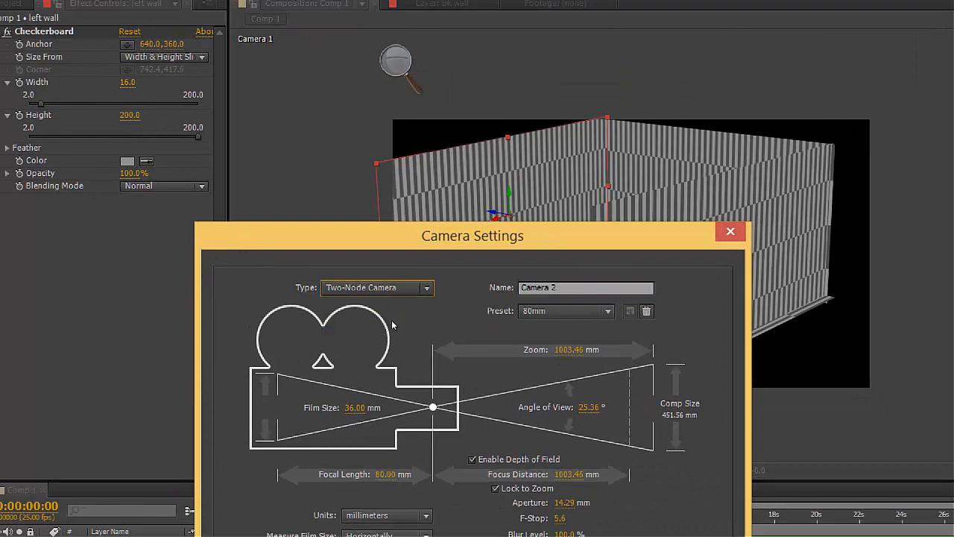
pyautogui.press('Return')
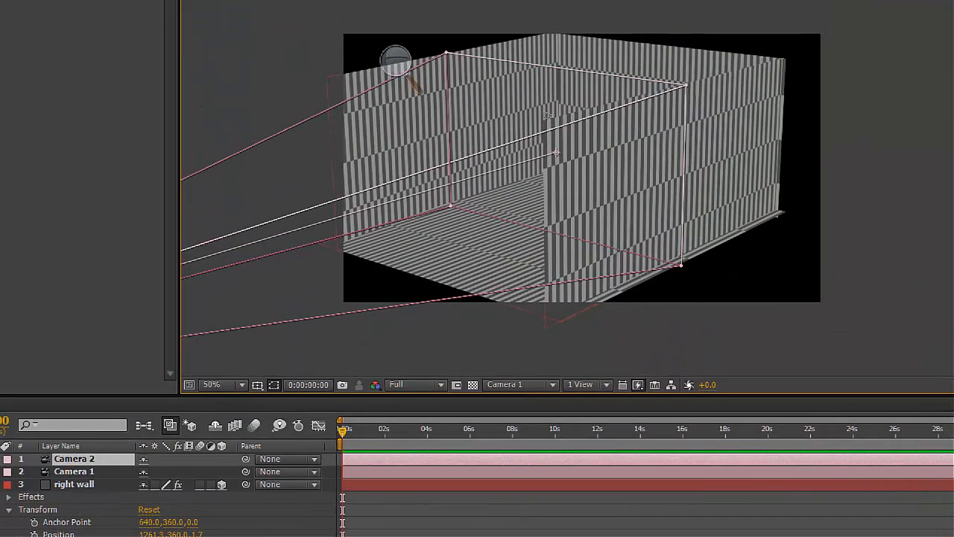
pyautogui.click(520, 384)
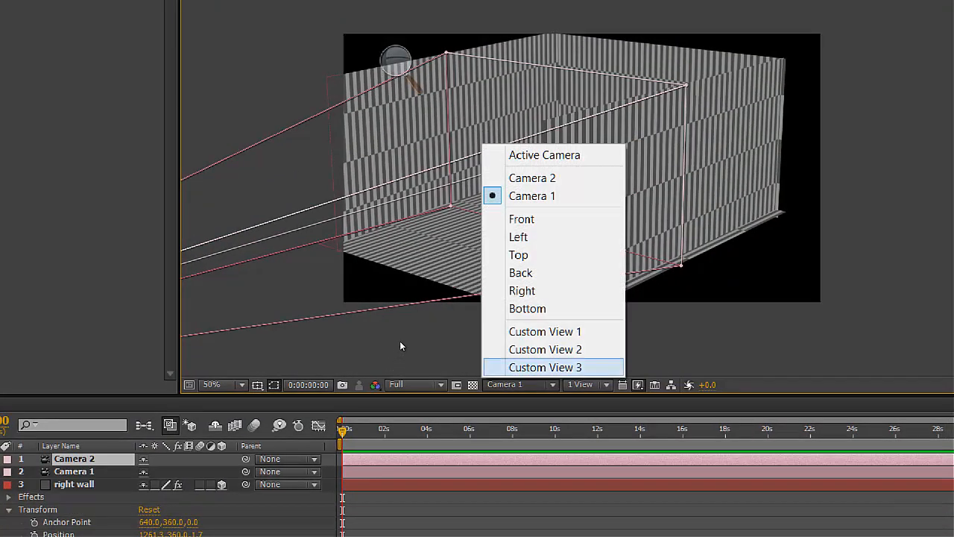
pyautogui.click(532, 177)
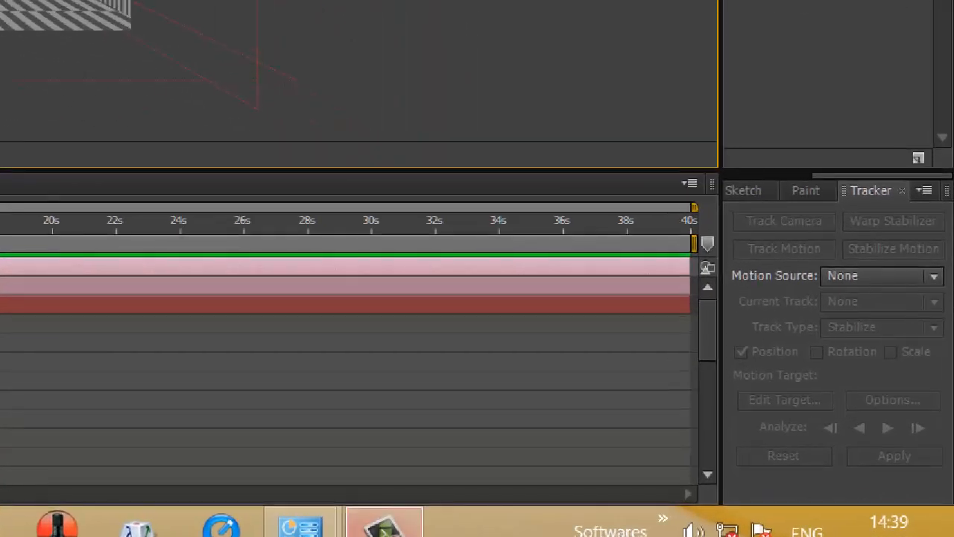
pyautogui.click(409, 526)
pyautogui.click(843, 421)
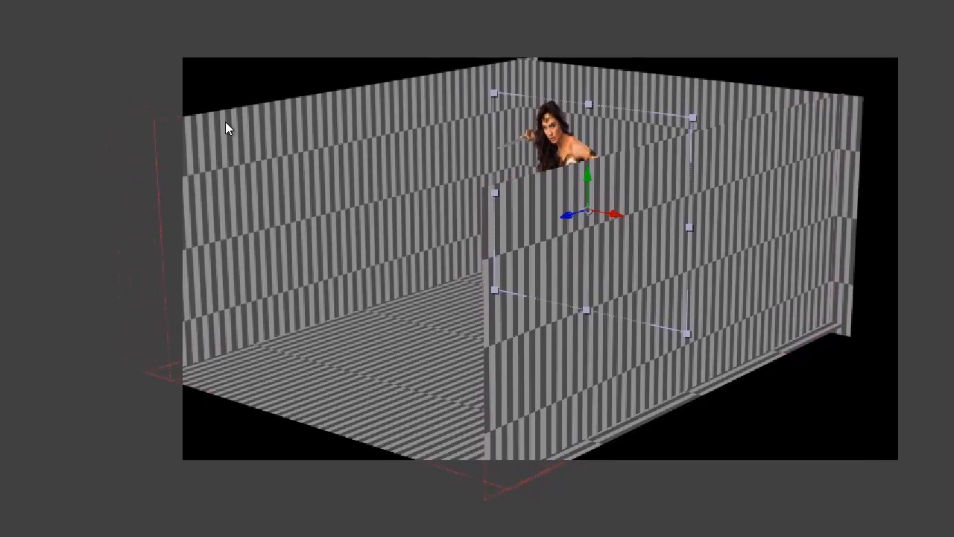
# Move Camera 1 with the camera tool to reframe the room and the Wonder Woman figure.
pyautogui.moveTo(233, 103); pyautogui.dragTo(187, 99)
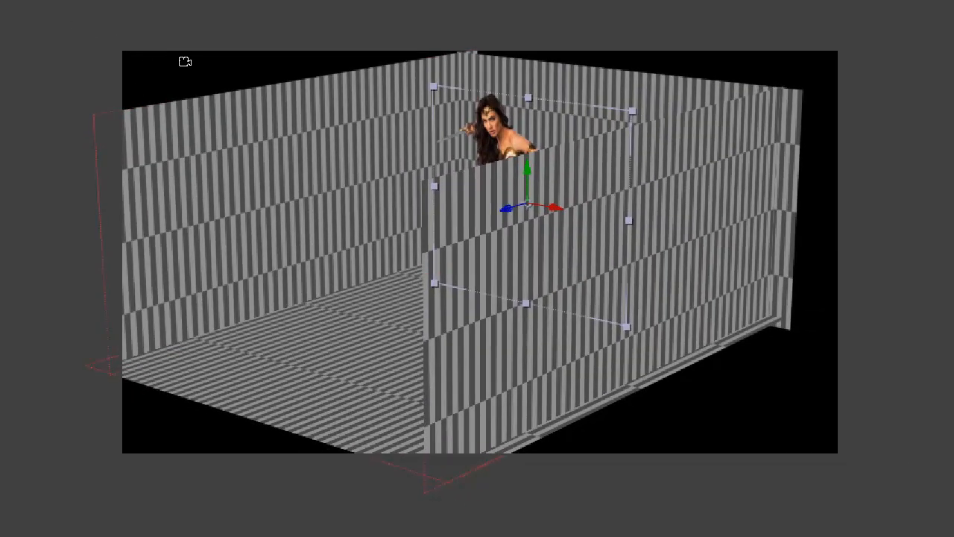
pyautogui.moveTo(208, 63); pyautogui.dragTo(155, 64)
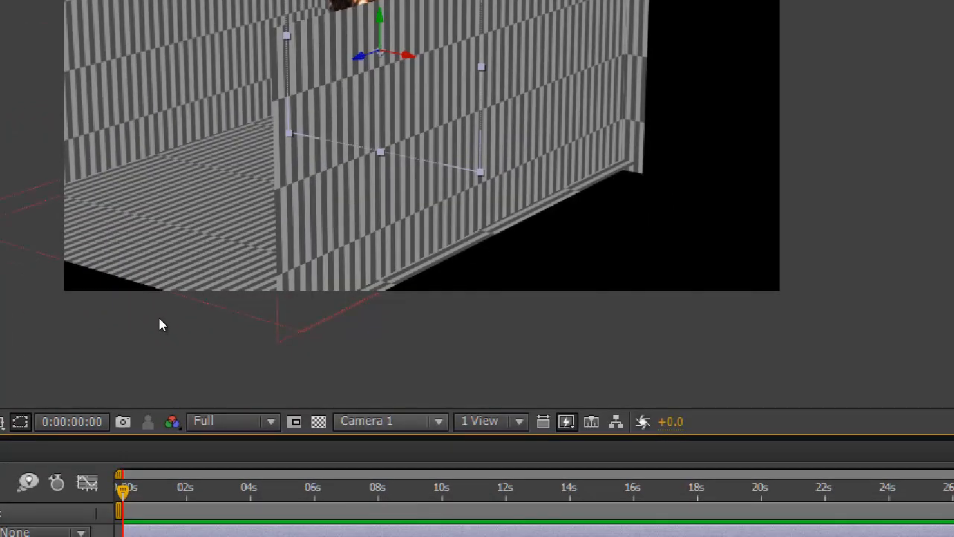
# Switch the view to Camera 2 and orbit it around the Wonder Woman figure to face the open front of the room.
pyautogui.click(390, 422)
pyautogui.press('Return')
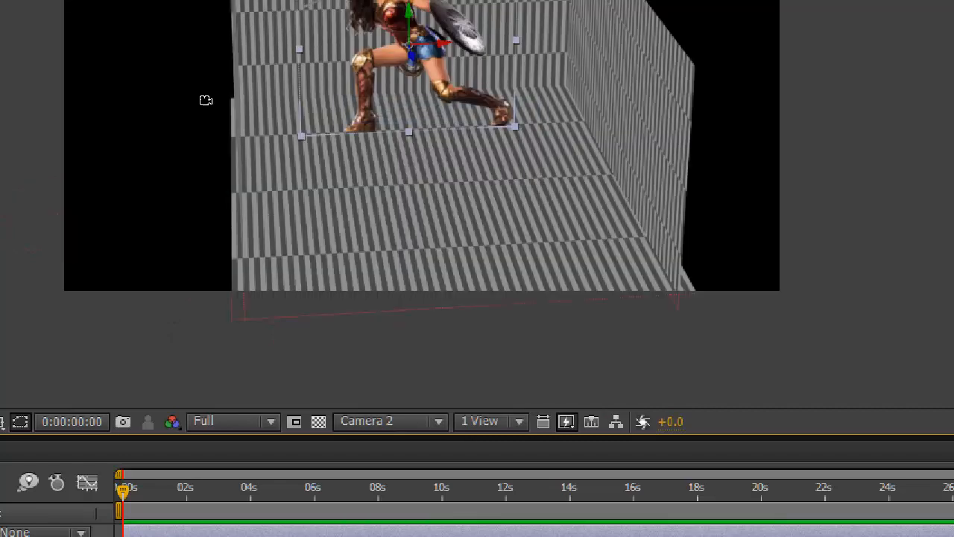
pyautogui.moveTo(217, 132)
pyautogui.mouseDown()
pyautogui.moveTo(185, 144)
pyautogui.moveTo(94, 139)
pyautogui.moveTo(239, 130)
pyautogui.moveTo(191, 174)
pyautogui.moveTo(160, 165)
pyautogui.moveTo(148, 141)
pyautogui.moveTo(152, 114)
pyautogui.moveTo(222, 98)
pyautogui.moveTo(221, 128)
pyautogui.moveTo(228, 125)
pyautogui.mouseUp()
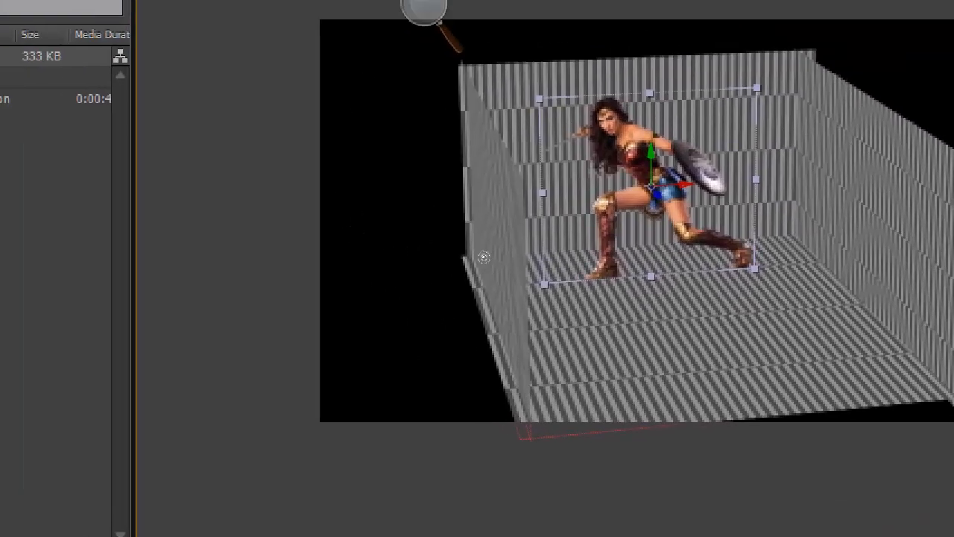
pyautogui.moveTo(483, 256); pyautogui.dragTo(461, 263)
pyautogui.moveTo(631, 352); pyautogui.dragTo(638, 340)
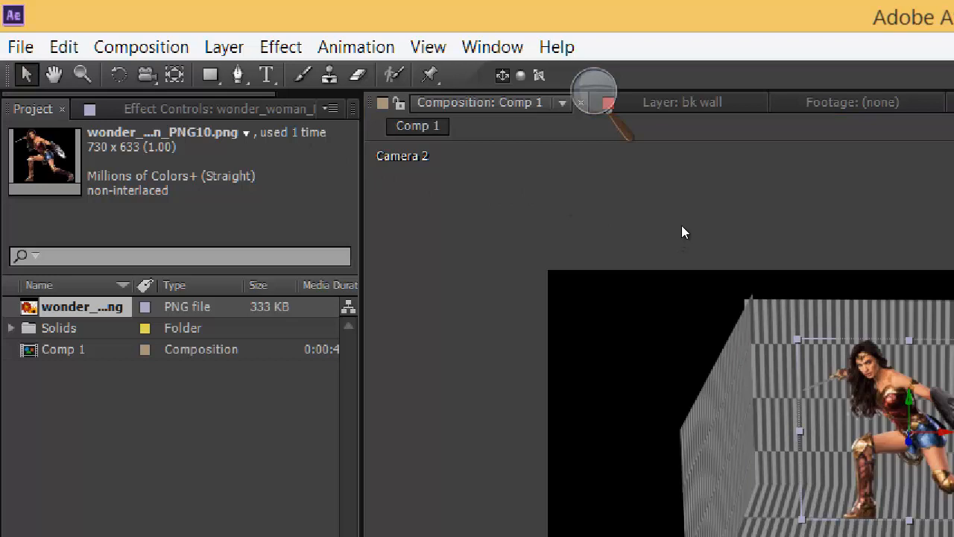
# Scale down the Wonder Woman image layer so it stands smaller near the back wall.
pyautogui.click(682, 229)
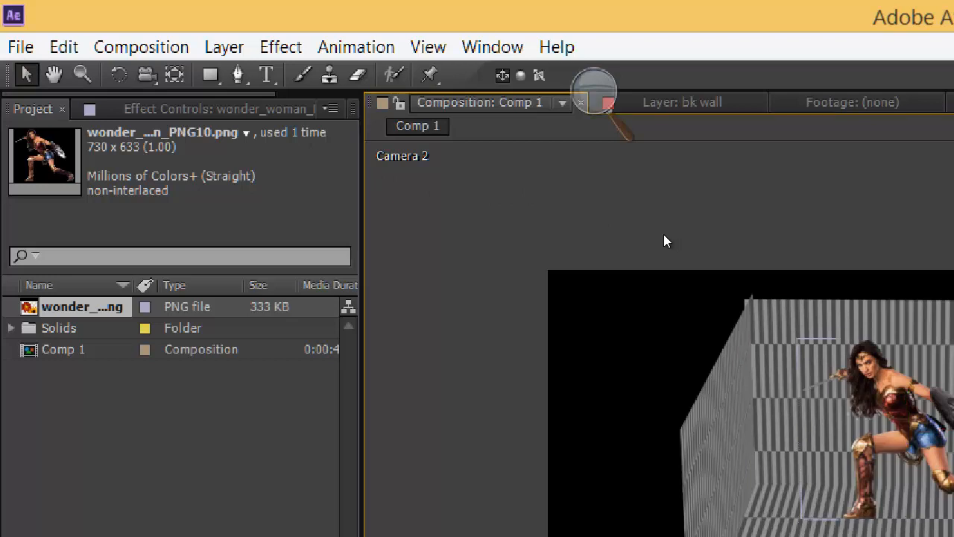
pyautogui.click(628, 262)
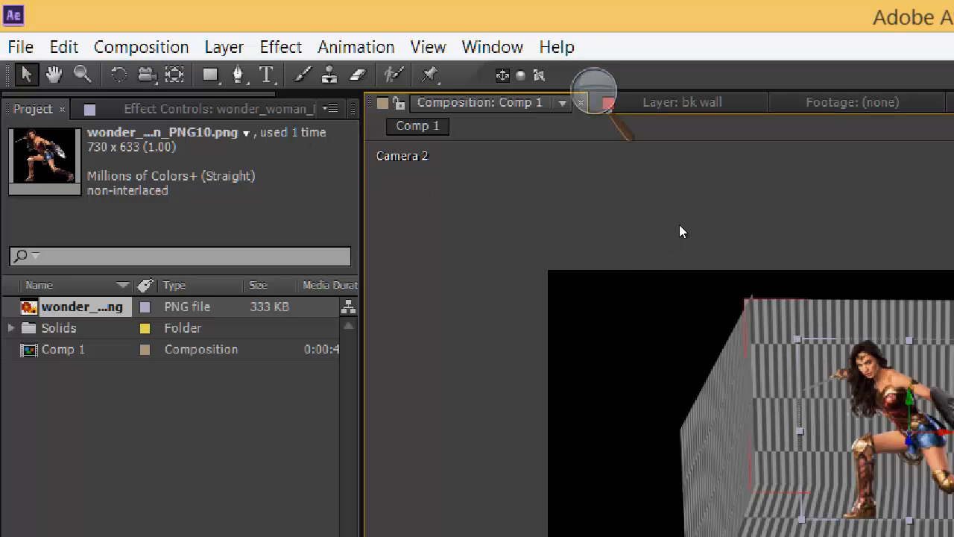
pyautogui.moveTo(676, 231); pyautogui.dragTo(649, 241)
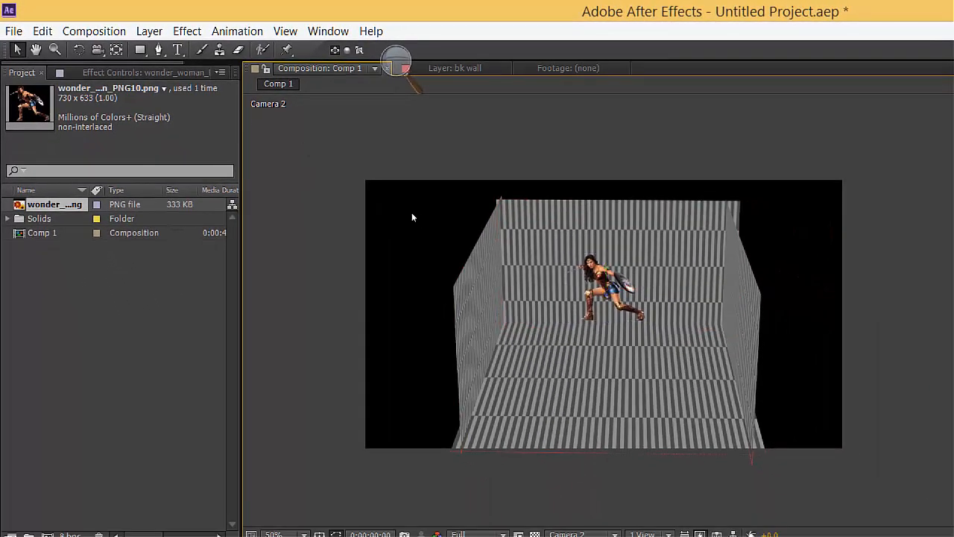
# Start a new light layer named Light 1 and set its color to white (FFFFFF).
pyautogui.press('.')
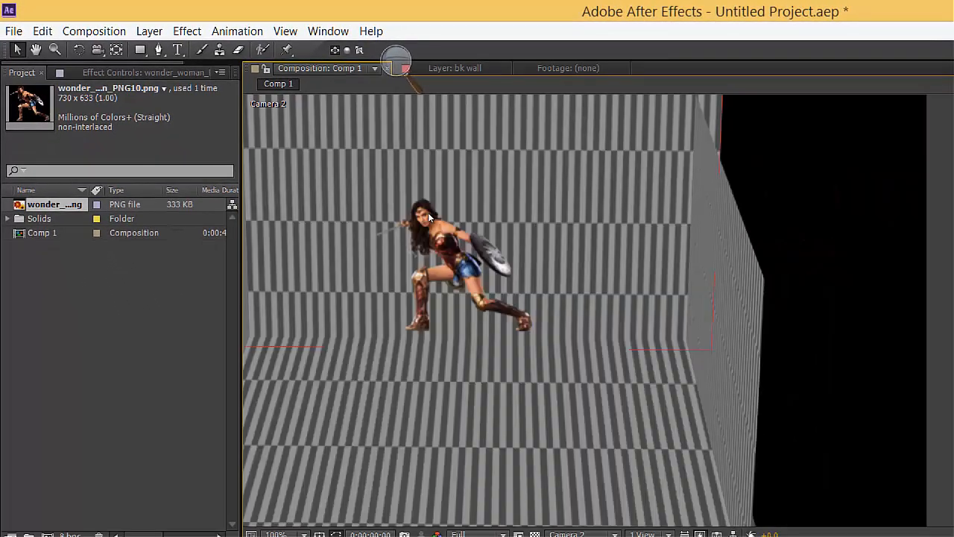
pyautogui.moveTo(378, 175); pyautogui.dragTo(504, 187)
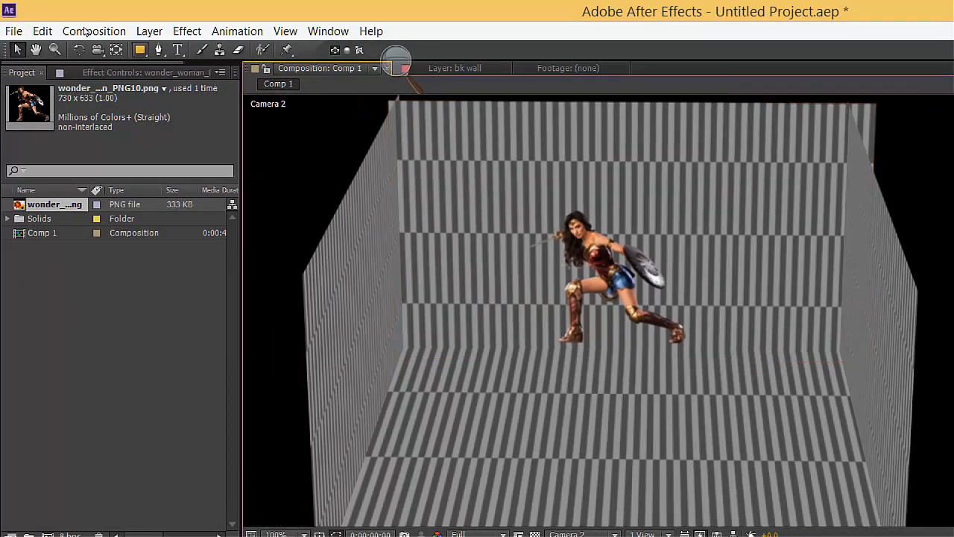
pyautogui.click(149, 30)
pyautogui.moveTo(164, 51)
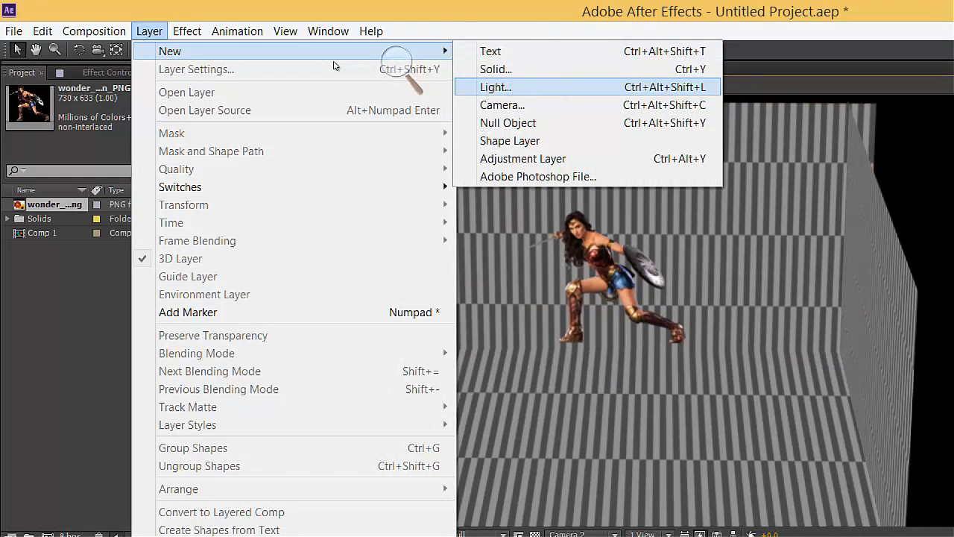
pyautogui.press('Return')
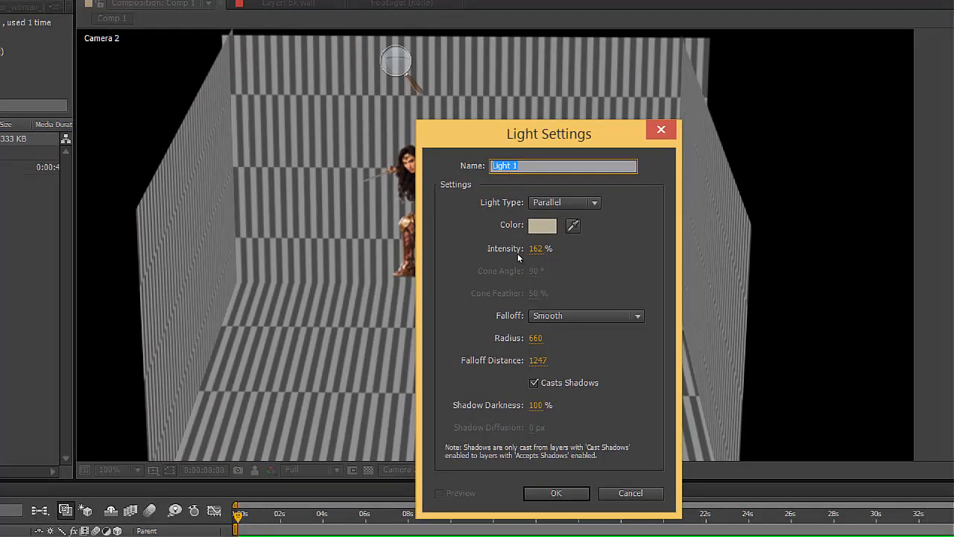
pyautogui.click(542, 226)
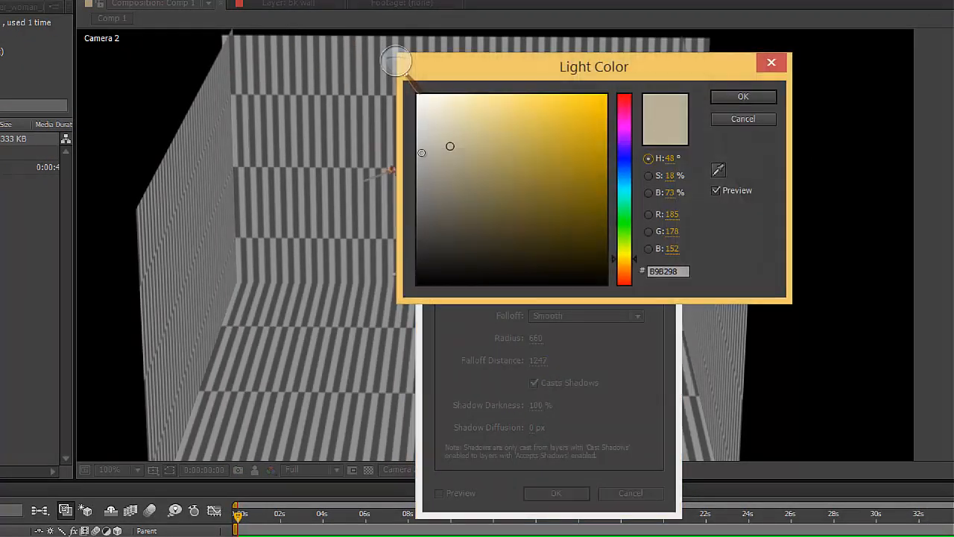
pyautogui.moveTo(370, 109); pyautogui.dragTo(355, 101)
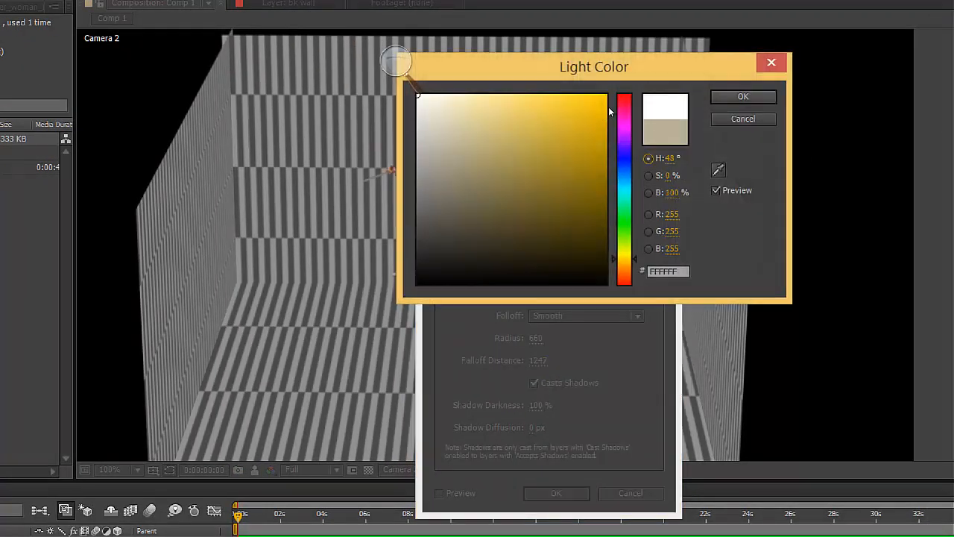
pyautogui.click(743, 96)
# Set the new light's intensity to 89% and its type to Ambient, and add it to the composition.
pyautogui.moveTo(475, 214); pyautogui.dragTo(438, 215)
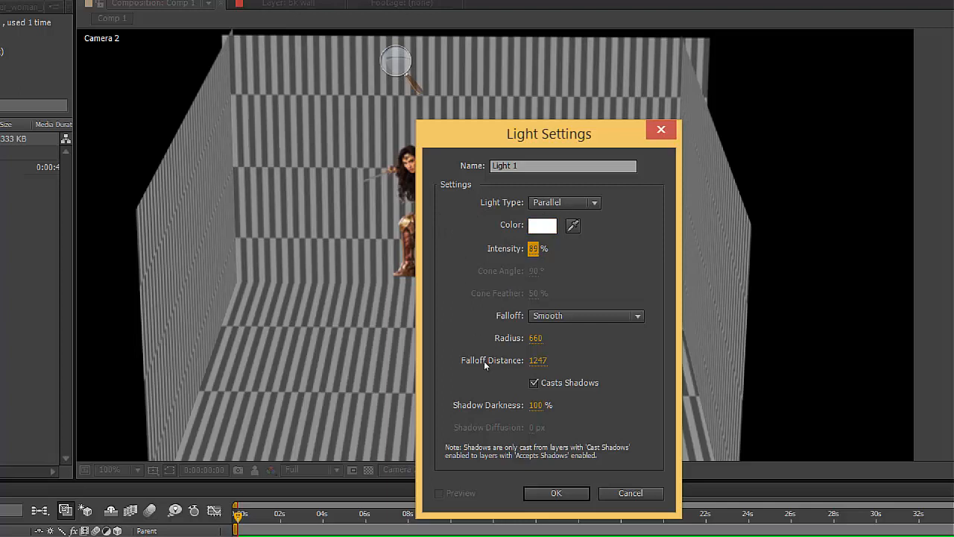
pyautogui.click(488, 179)
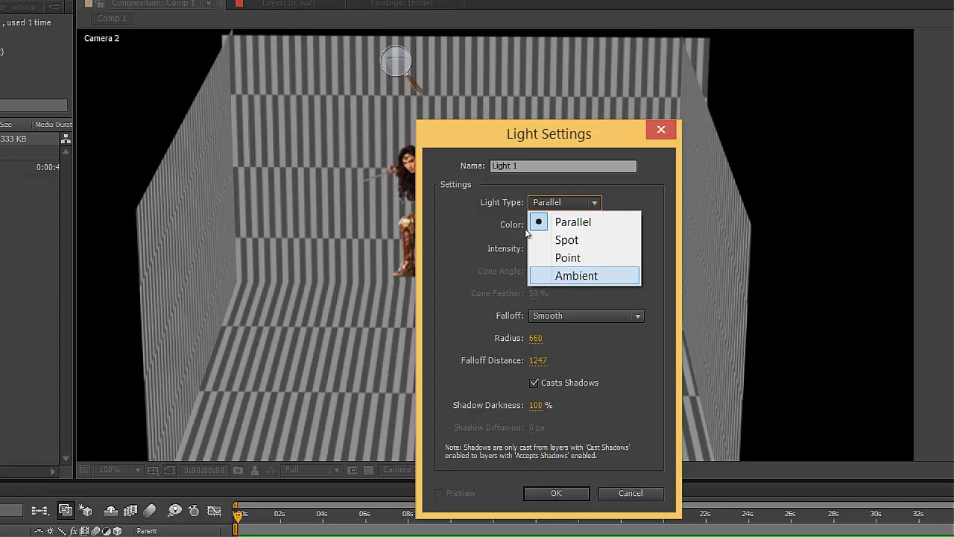
pyautogui.press('Return')
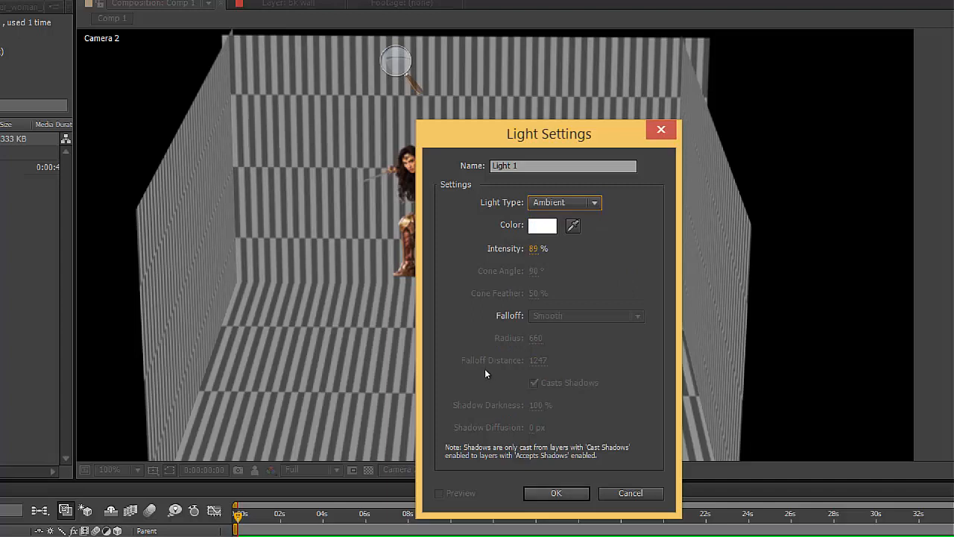
pyautogui.press('Return')
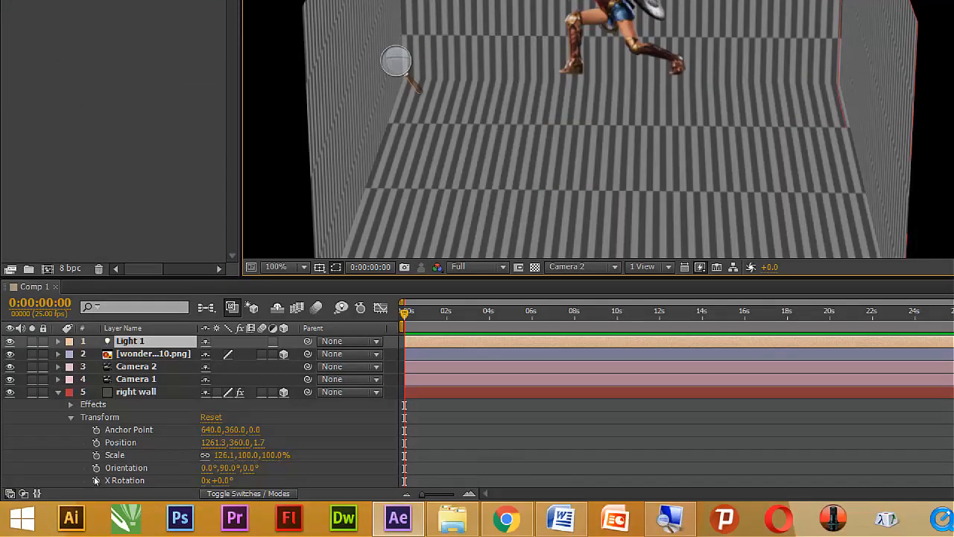
# Reveal Light 1's light options in the timeline and lower its intensity to 9%.
pyautogui.click(58, 342)
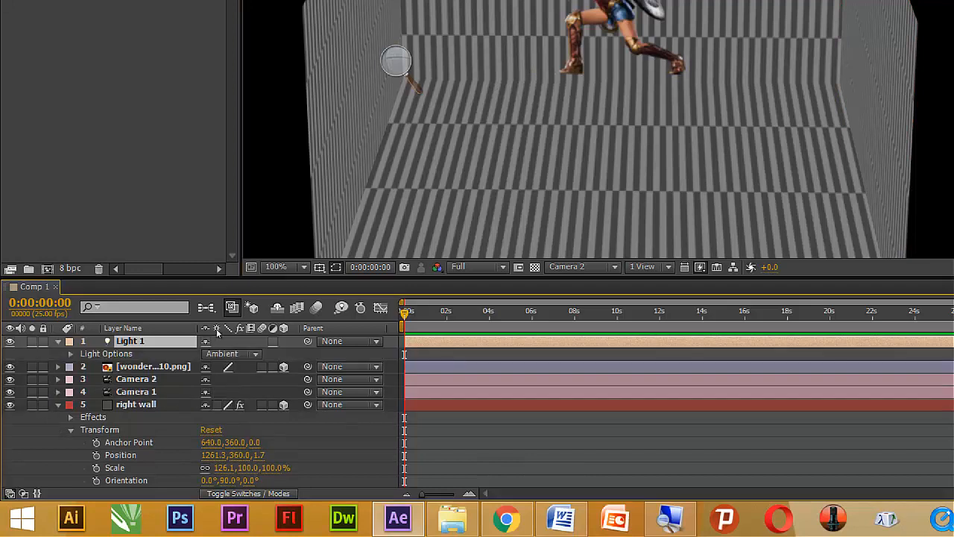
pyautogui.click(43, 418)
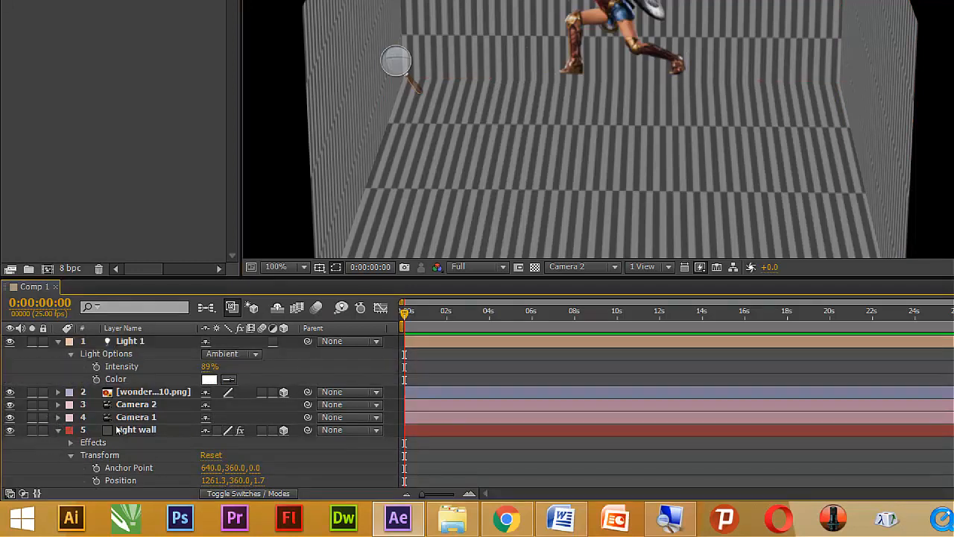
pyautogui.moveTo(209, 366); pyautogui.dragTo(126, 366)
pyautogui.scroll(-1, 373, 261)
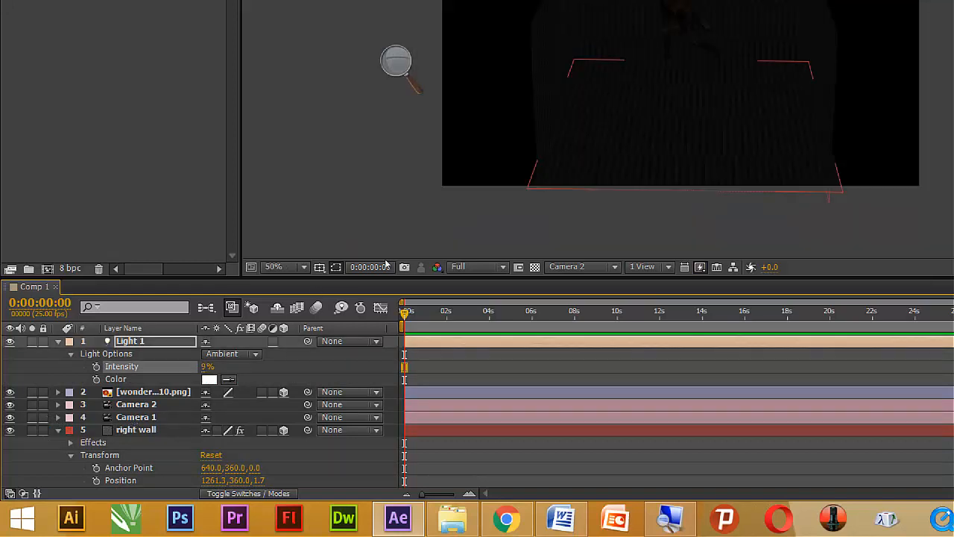
# Raise Light 1's intensity to 200% and set its color to light green (99FF5B).
pyautogui.moveTo(393, 256); pyautogui.dragTo(222, 363)
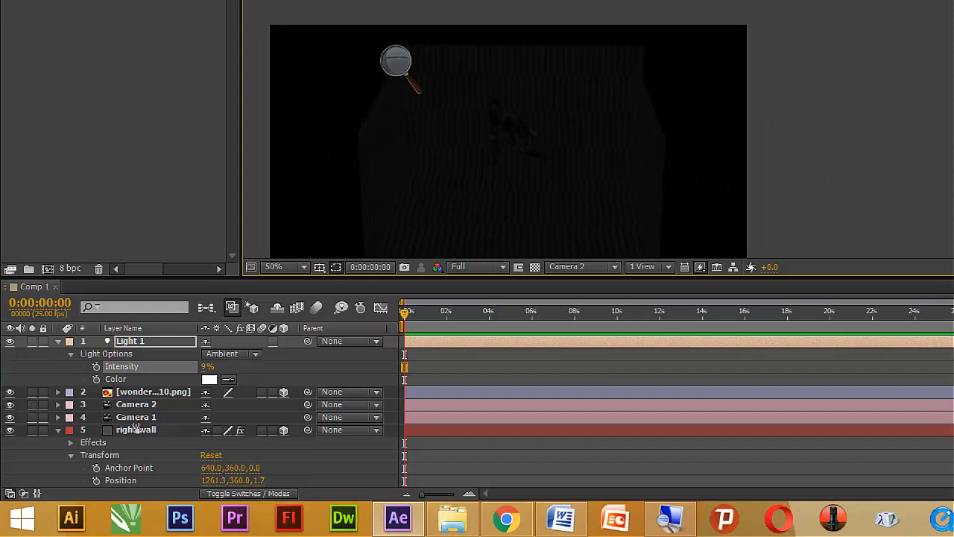
pyautogui.moveTo(136, 423); pyautogui.dragTo(229, 419)
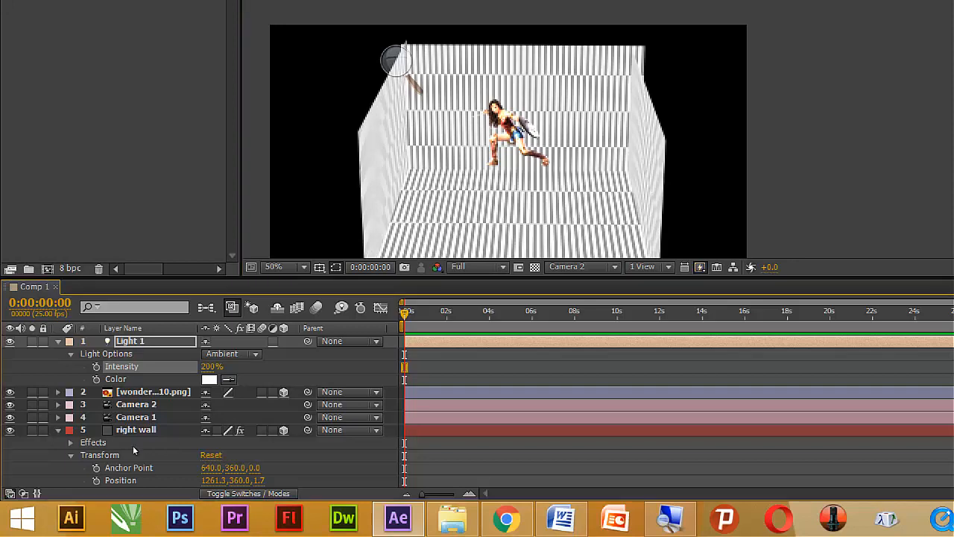
pyautogui.click(210, 379)
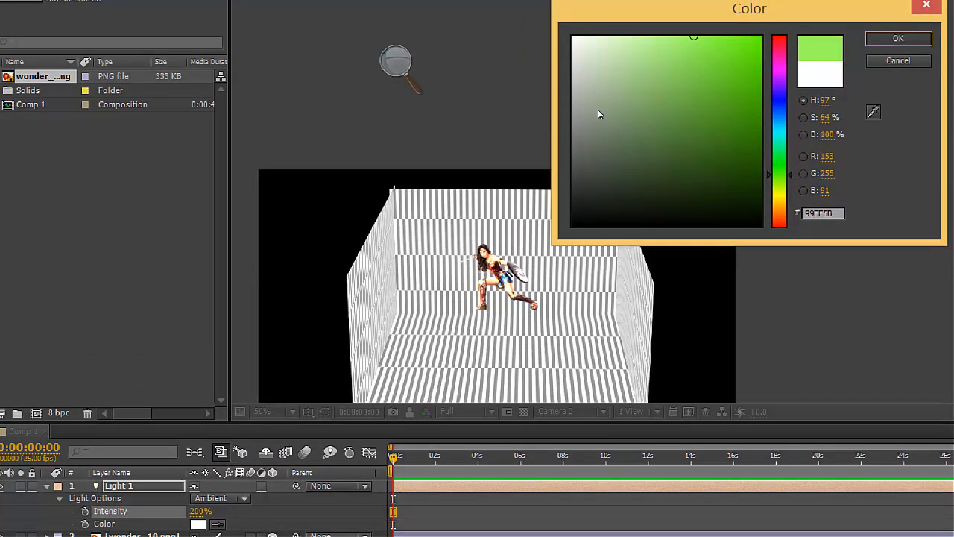
pyautogui.press('Return')
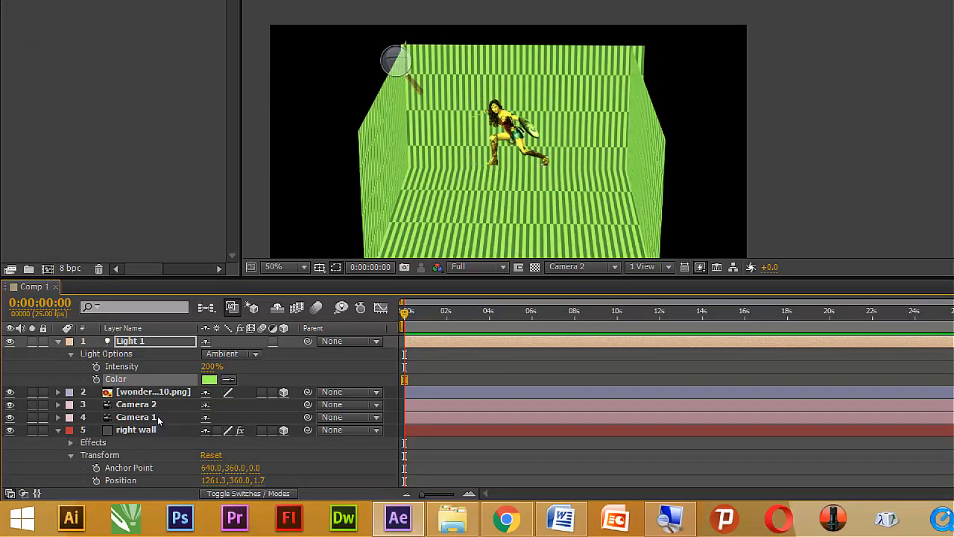
# Change Light 1 to a Parallel light and move its point of interest across the room toward the right wall.
pyautogui.click(232, 355)
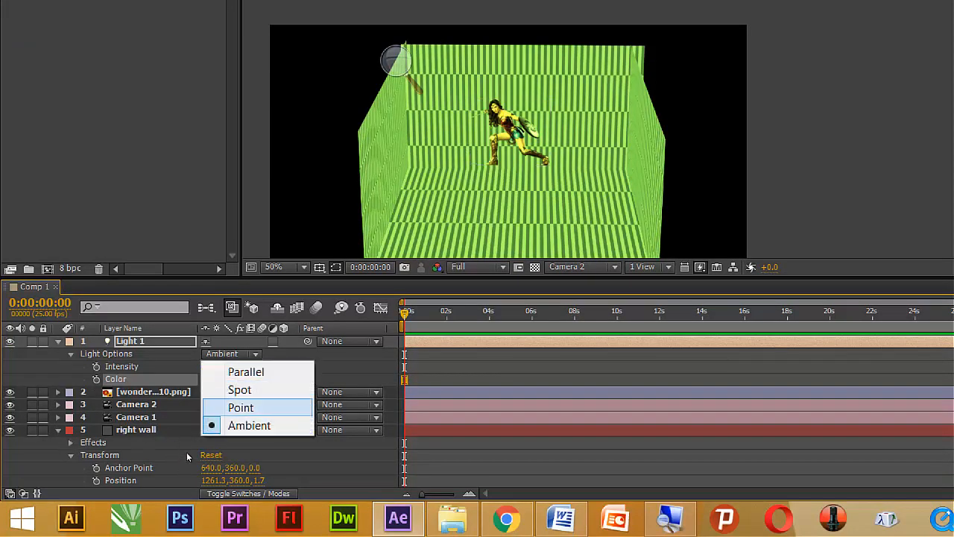
pyautogui.press('Return')
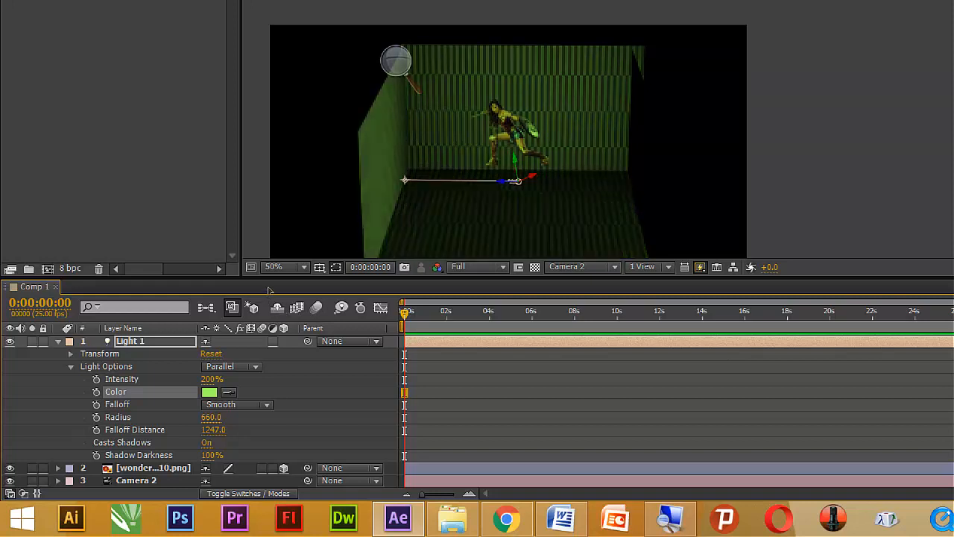
pyautogui.moveTo(404, 179); pyautogui.dragTo(586, 184)
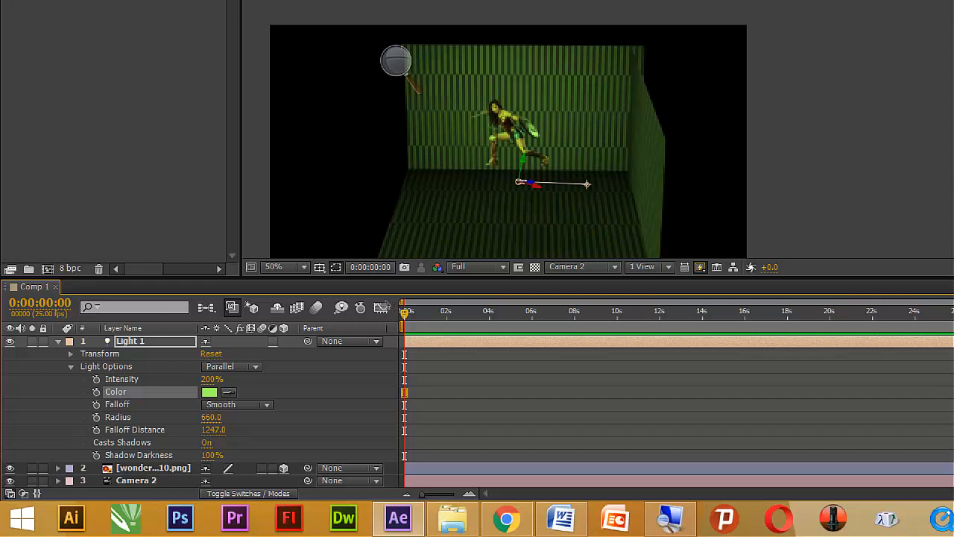
pyautogui.moveTo(387, 306); pyautogui.dragTo(397, 320)
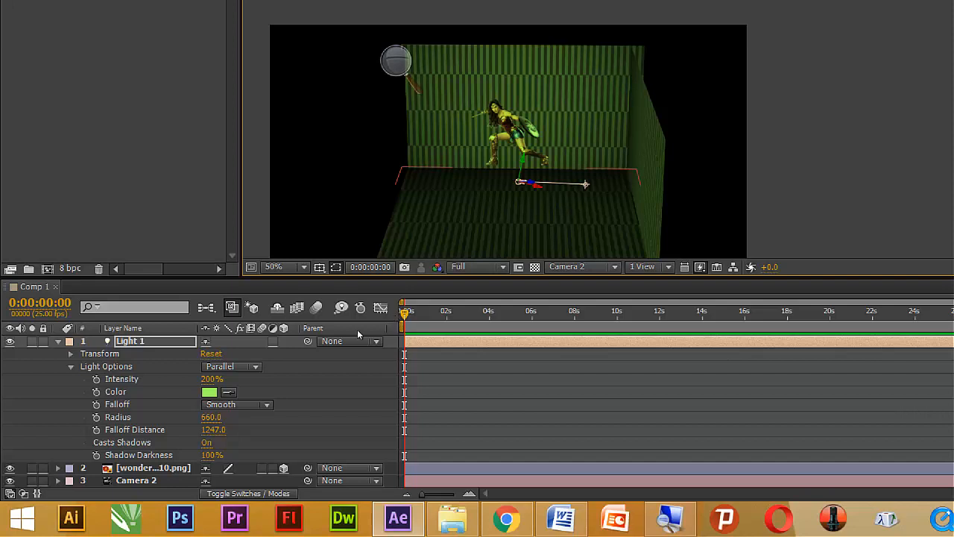
# Change Light 1 to a Spot light and move it up beside the room's right wall.
pyautogui.click(232, 366)
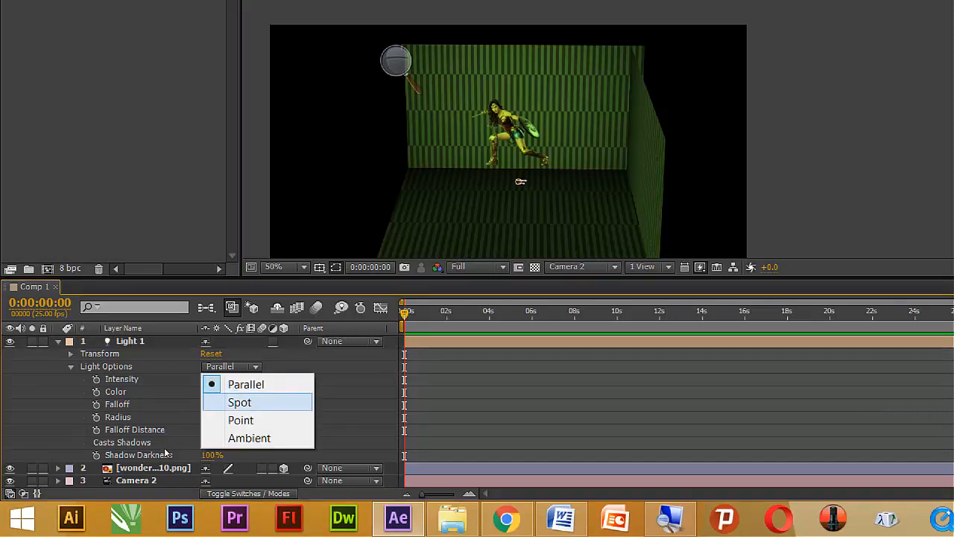
pyautogui.click(239, 402)
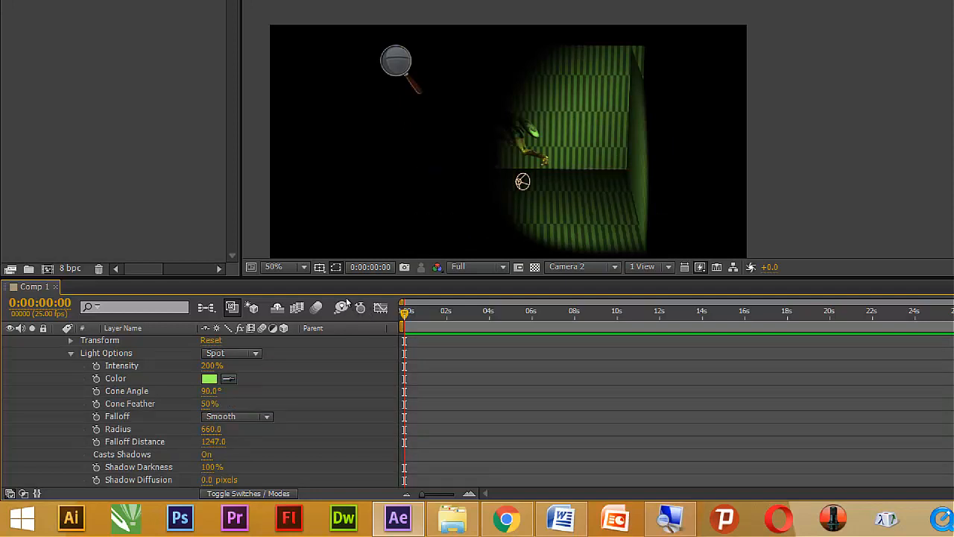
pyautogui.moveTo(523, 181); pyautogui.dragTo(714, 105)
pyautogui.moveTo(451, 265); pyautogui.dragTo(404, 274)
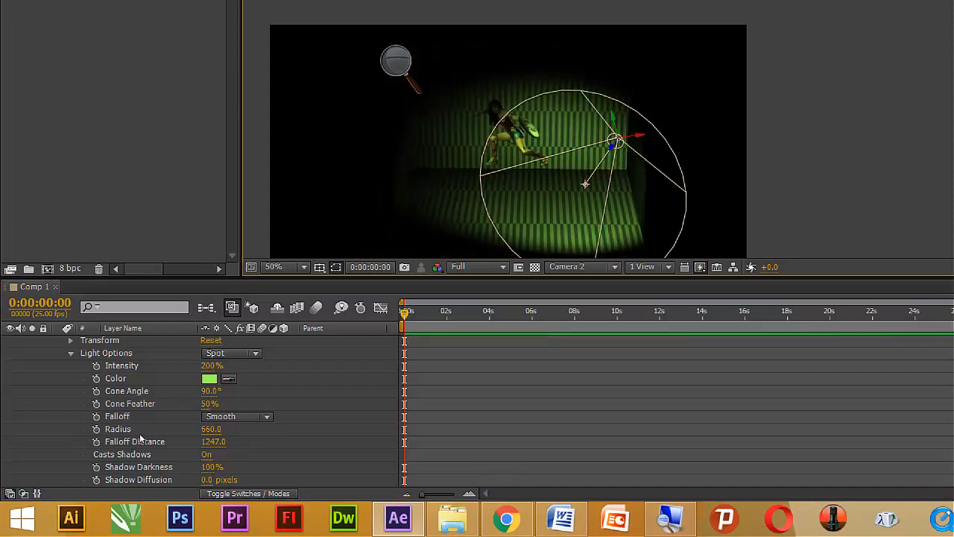
# Set the spot light's color to white (FFFFFF).
pyautogui.click(210, 378)
pyautogui.moveTo(638, 50); pyautogui.dragTo(569, 29)
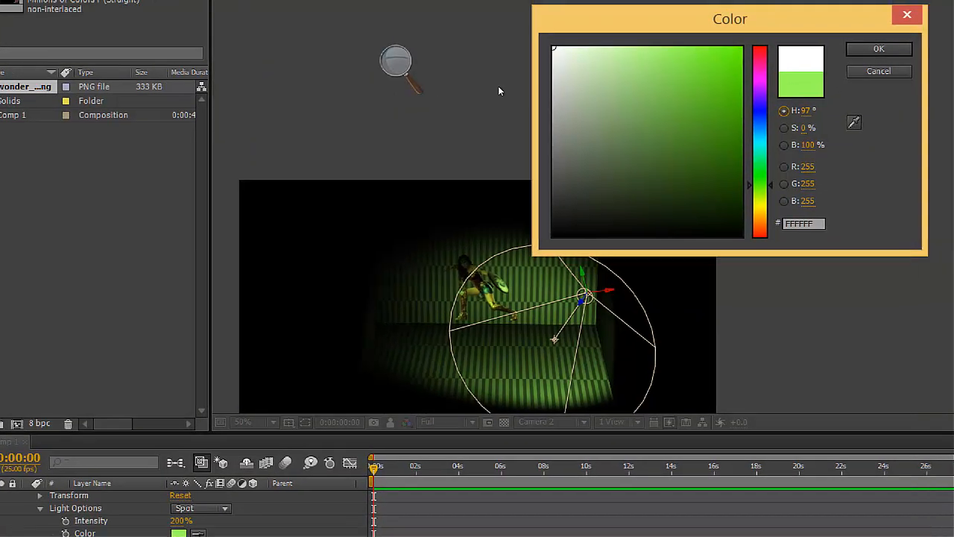
pyautogui.press('Return')
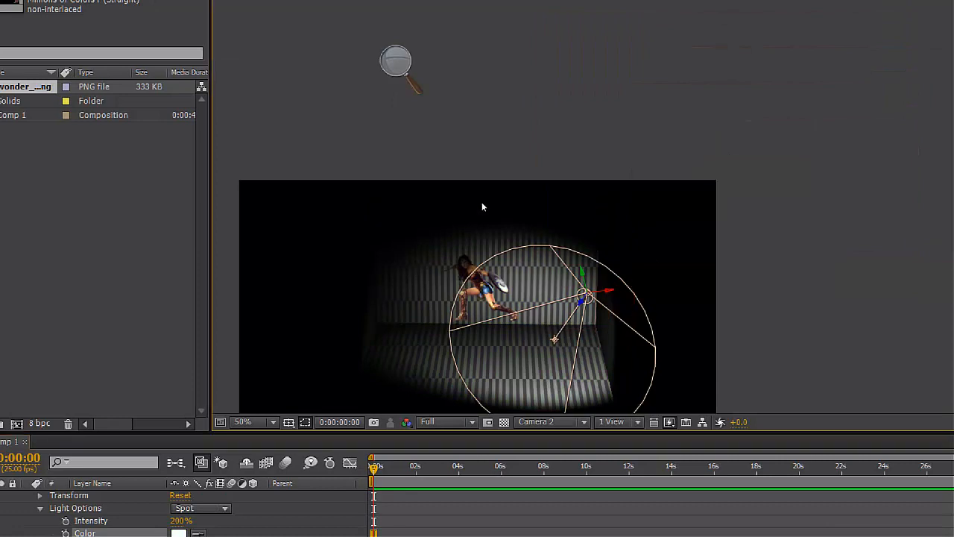
# Raise the spot light's point of interest toward the back wall and move the light above the room so it shines downward.
pyautogui.moveTo(559, 181); pyautogui.dragTo(574, 171)
pyautogui.scroll(4, 568, 292)
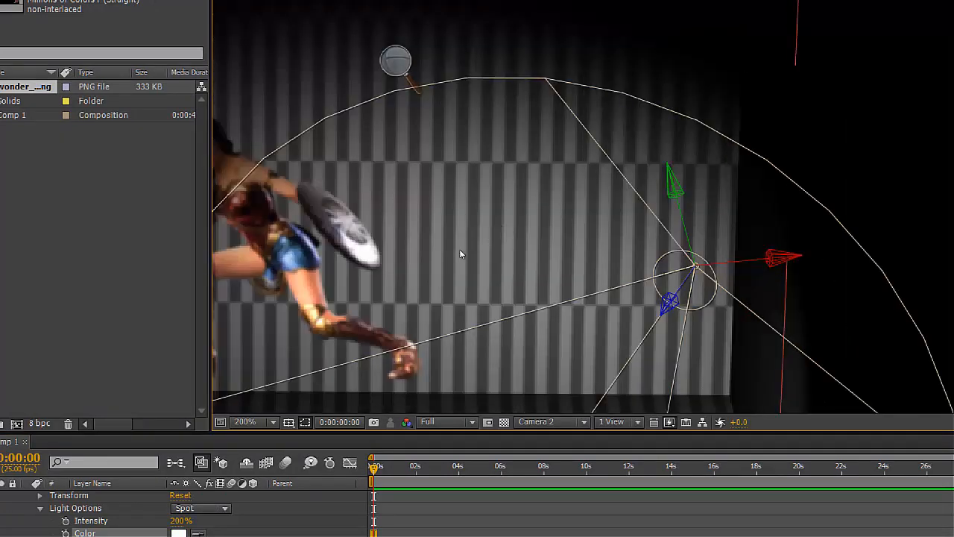
pyautogui.scroll(-2, 537, 164)
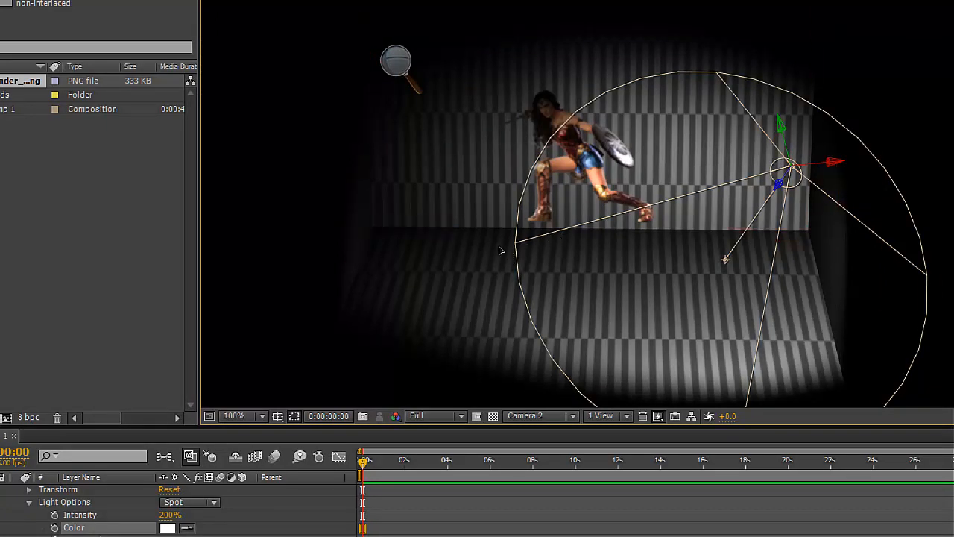
pyautogui.moveTo(499, 250); pyautogui.dragTo(486, 168)
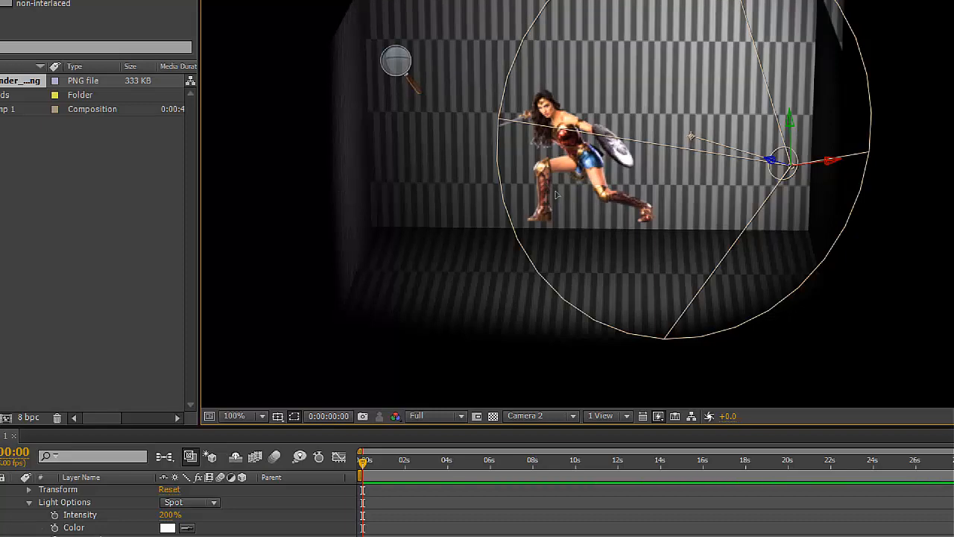
pyautogui.moveTo(555, 195); pyautogui.dragTo(587, 13)
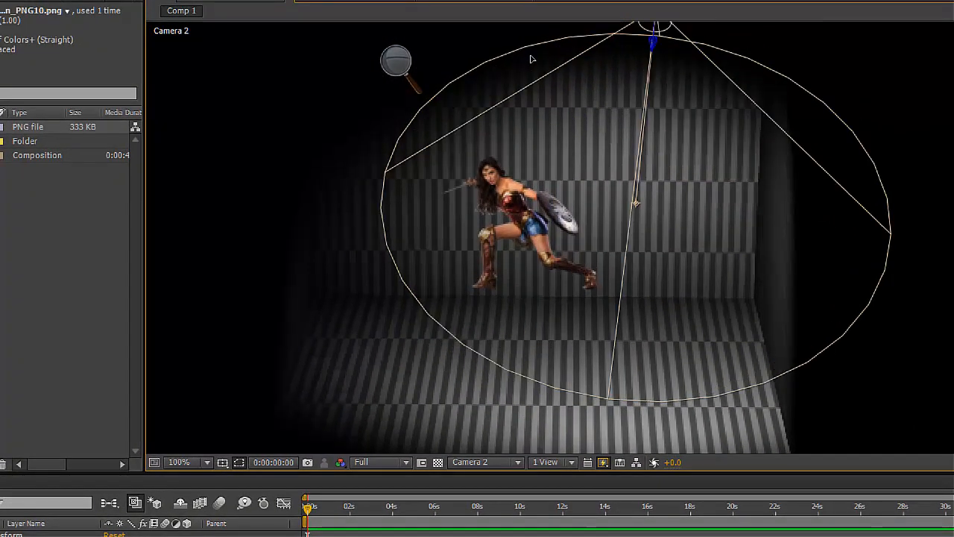
pyautogui.moveTo(532, 58)
pyautogui.mouseDown()
pyautogui.moveTo(571, 75)
pyautogui.moveTo(526, 61)
pyautogui.mouseUp()
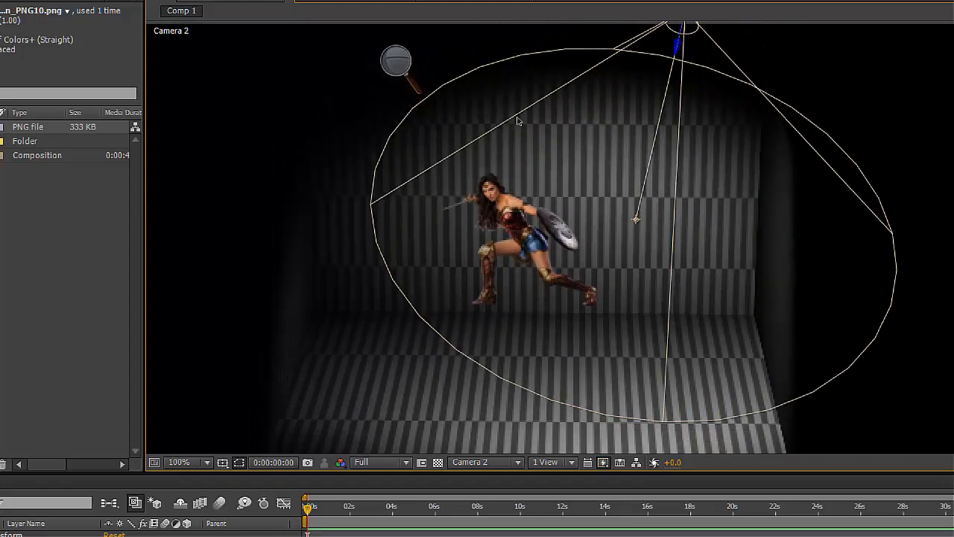
# Narrow the spot light's cone angle to 50°.
pyautogui.click(497, 391)
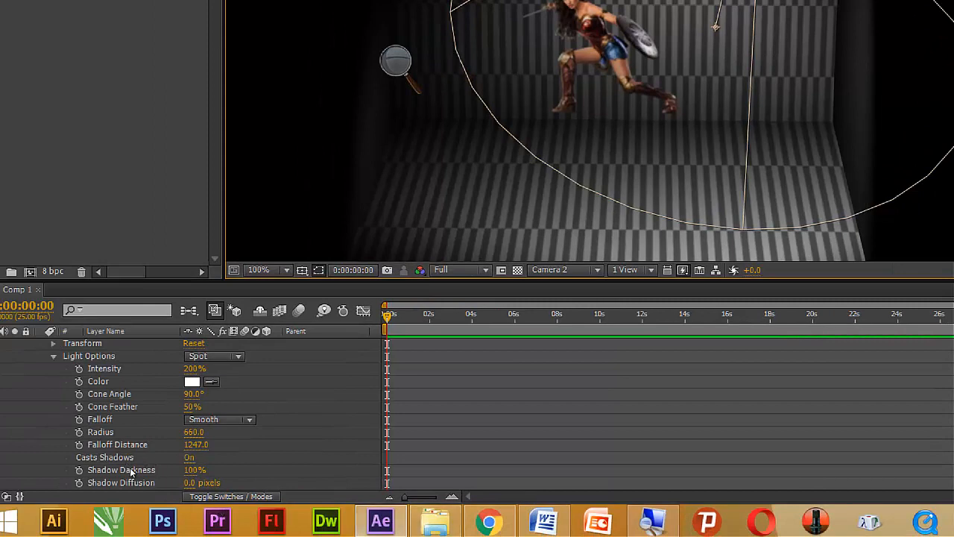
pyautogui.moveTo(194, 394); pyautogui.dragTo(171, 396)
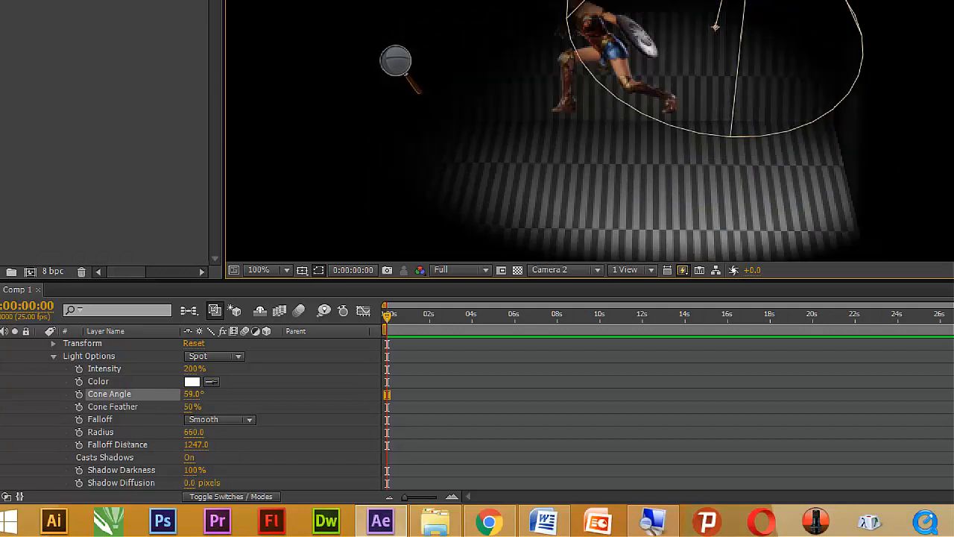
pyautogui.moveTo(127, 445); pyautogui.dragTo(121, 448)
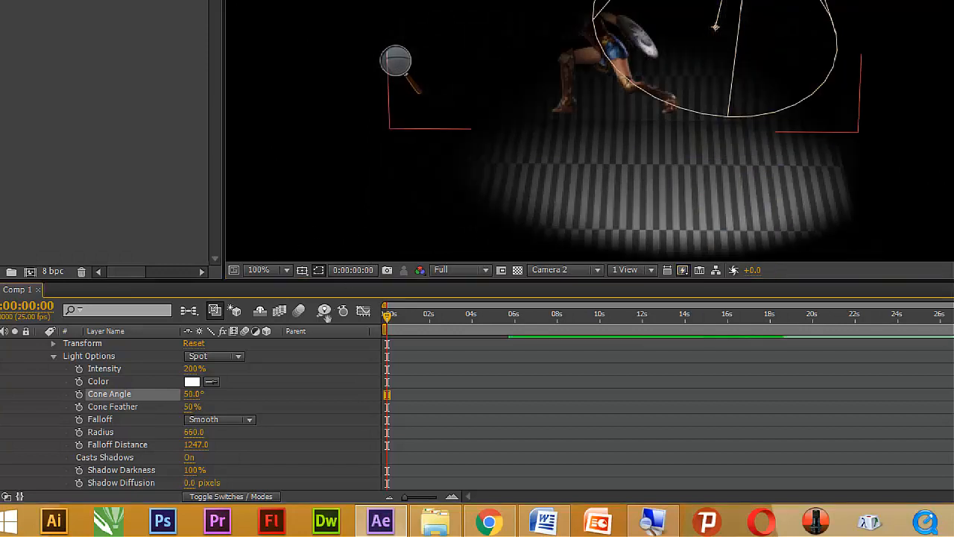
pyautogui.moveTo(389, 226); pyautogui.dragTo(315, 338)
pyautogui.press(',')
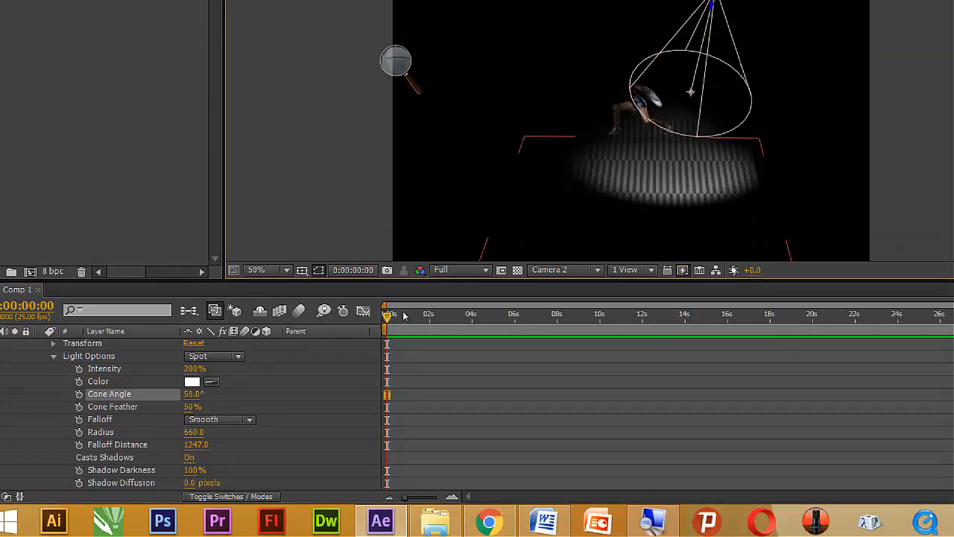
pyautogui.moveTo(472, 237); pyautogui.dragTo(450, 231)
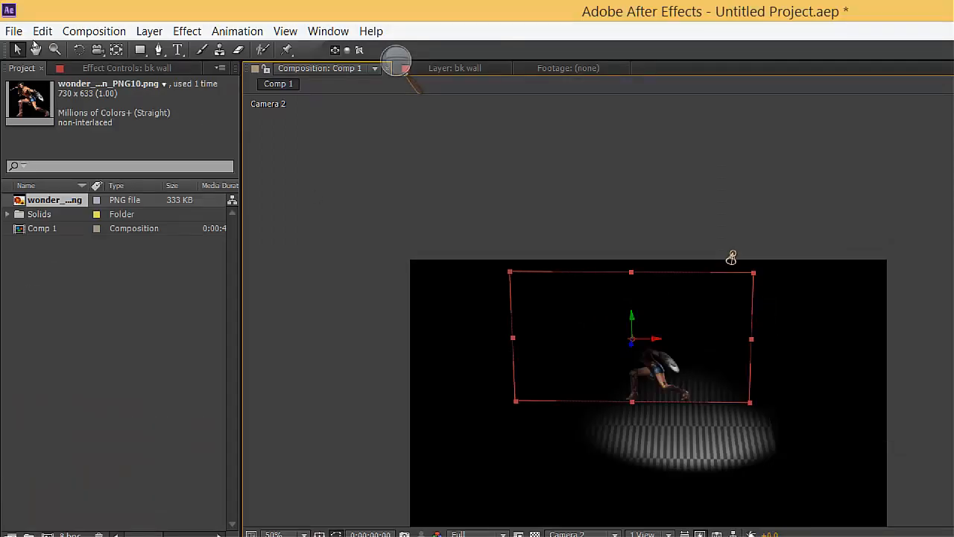
pyautogui.click(47, 34)
pyautogui.click(51, 46)
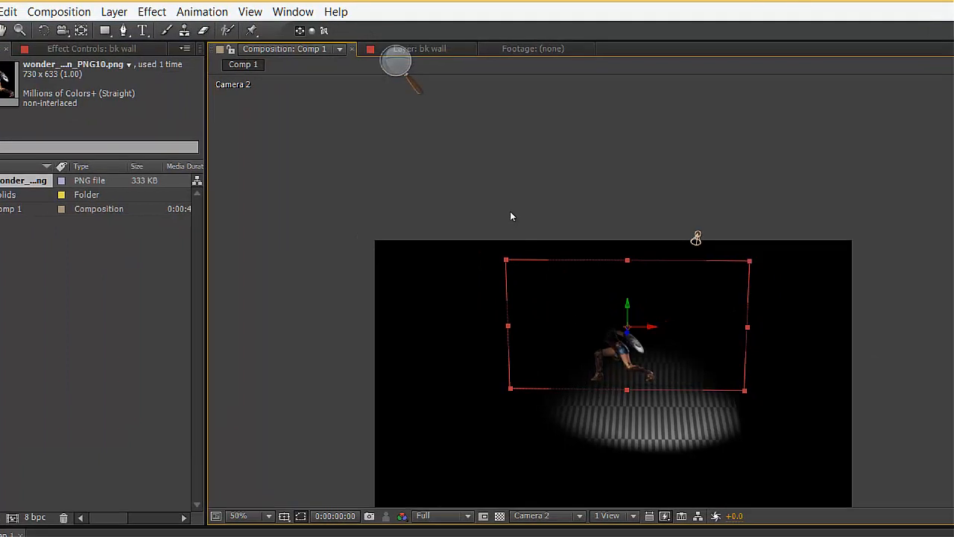
# Raise the spot light's point of interest so it lights Wonder Woman and the back wall, and set its cone feather to 0%.
pyautogui.click(486, 175)
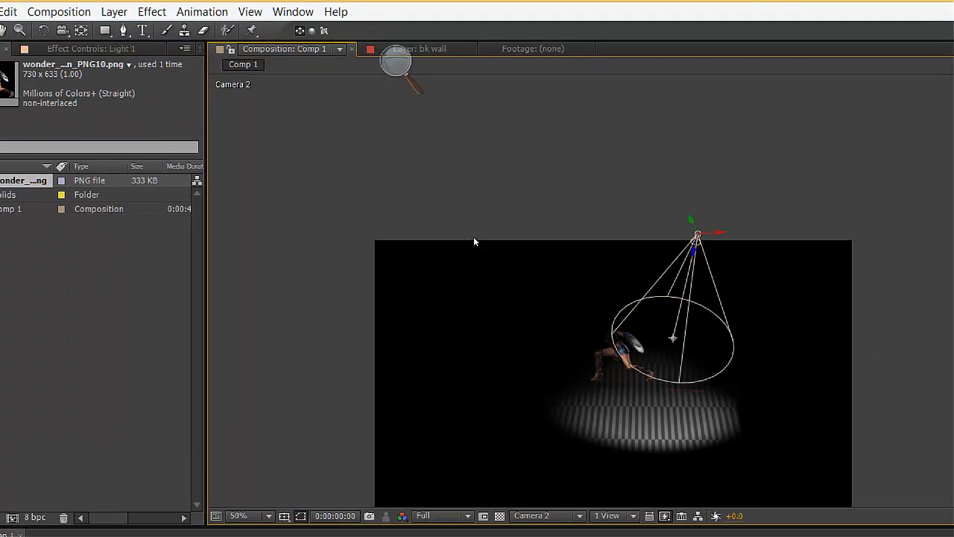
pyautogui.moveTo(473, 236); pyautogui.dragTo(464, 223)
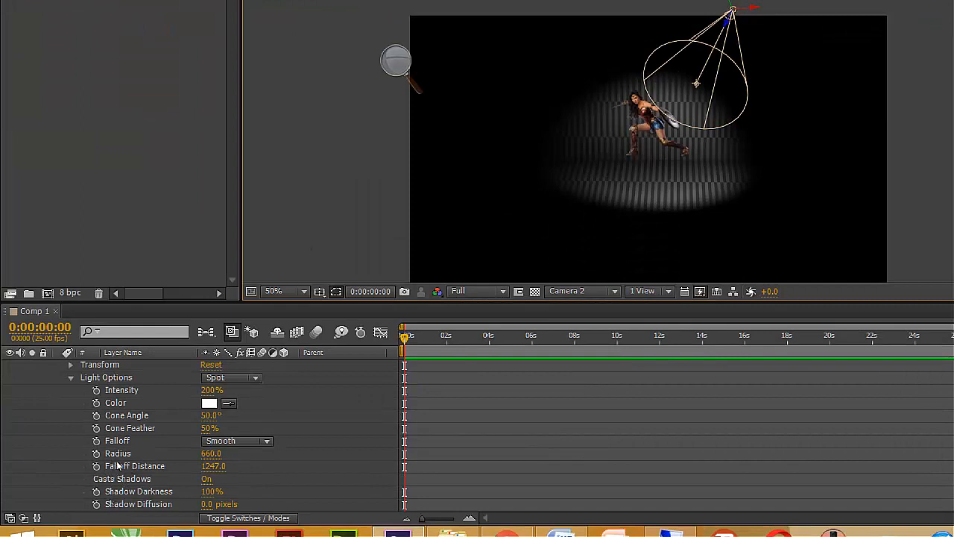
pyautogui.moveTo(210, 429); pyautogui.dragTo(53, 455)
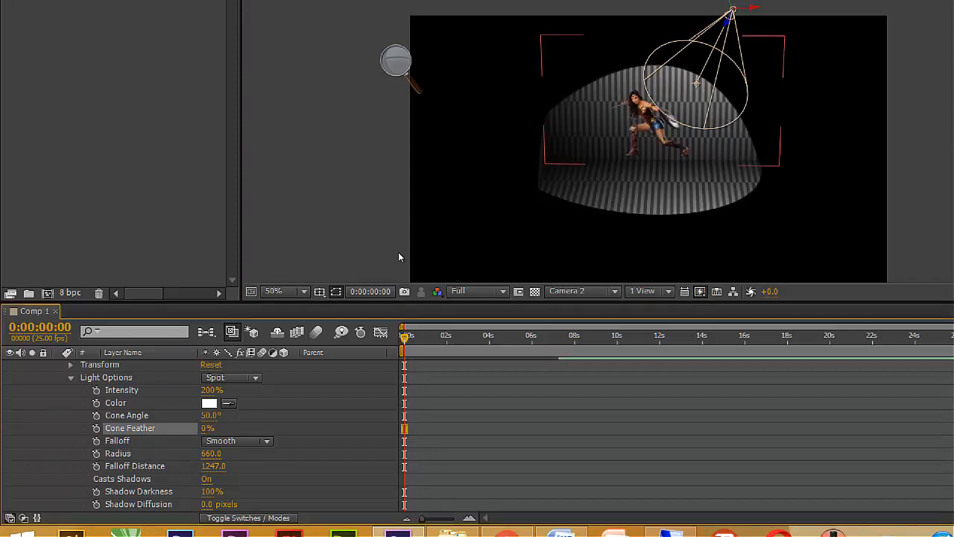
pyautogui.scroll(2, 399, 252)
pyautogui.moveTo(439, 223); pyautogui.dragTo(466, 204)
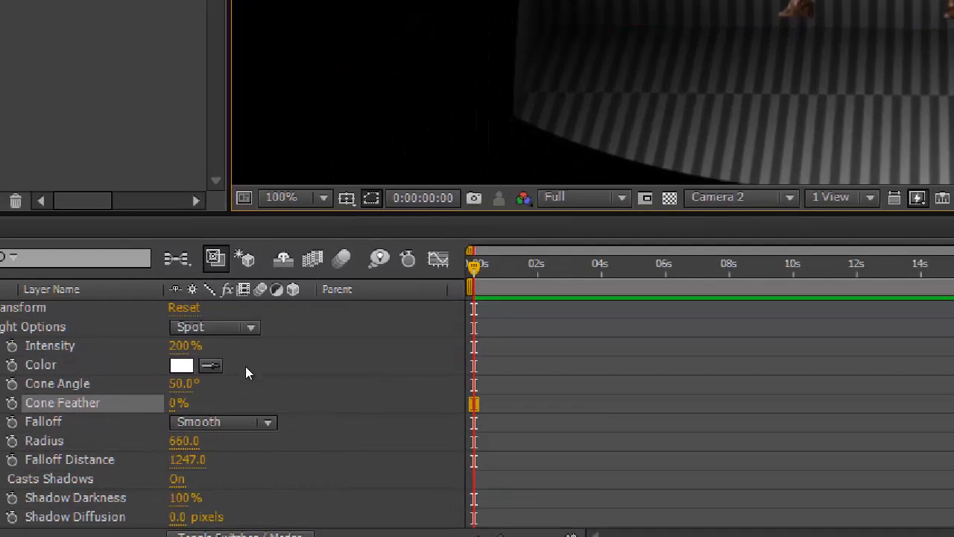
# Try a much larger falloff radius on the spot light, about 1707, and settle on 546.
pyautogui.moveTo(72, 440); pyautogui.dragTo(92, 431)
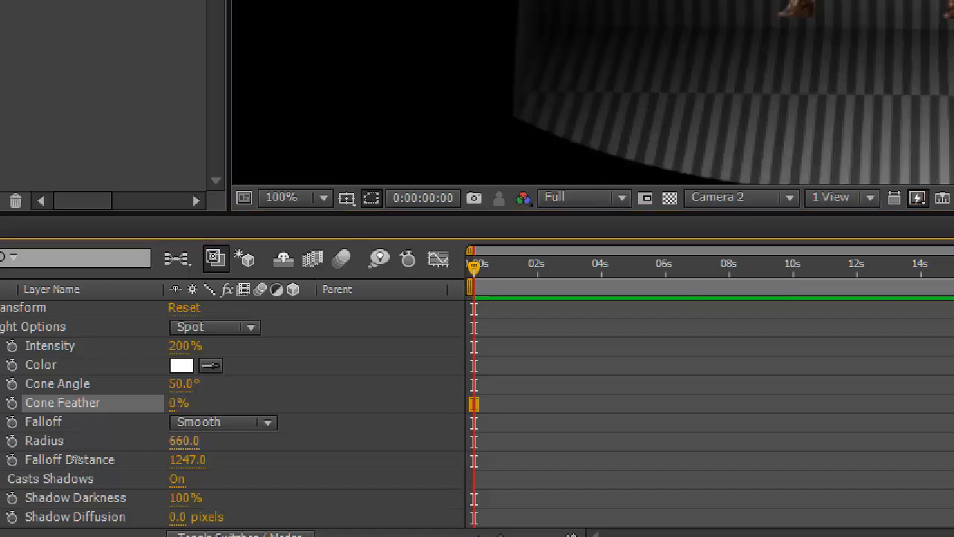
pyautogui.moveTo(183, 441); pyautogui.dragTo(688, 467)
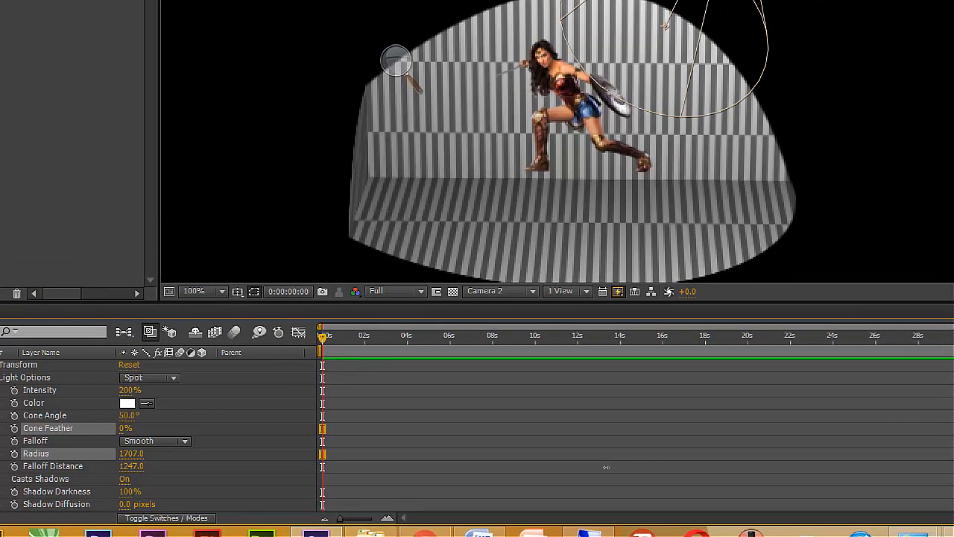
pyautogui.moveTo(606, 467); pyautogui.dragTo(75, 454)
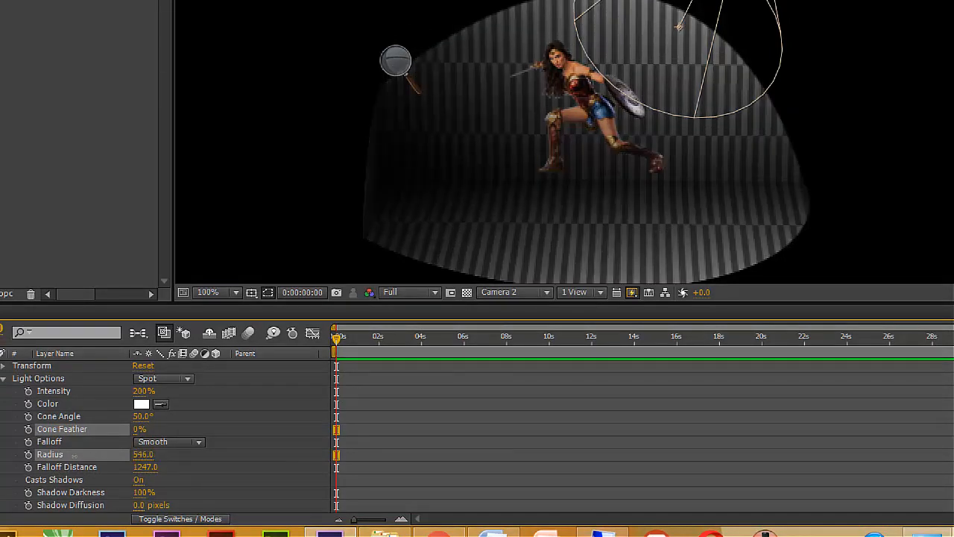
pyautogui.click(74, 455)
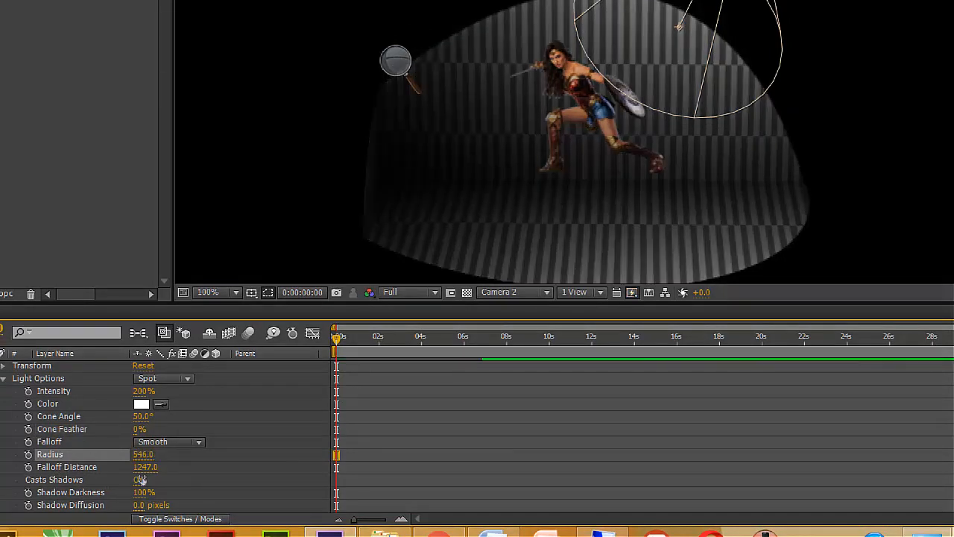
# Try a falloff distance of 1179 on the spot light and settle on 1288.
pyautogui.keyDown('shift'); pyautogui.click(103, 470); pyautogui.keyUp('shift')
pyautogui.moveTo(105, 475)
pyautogui.mouseDown()
pyautogui.moveTo(54, 480)
pyautogui.moveTo(113, 475)
pyautogui.mouseUp()
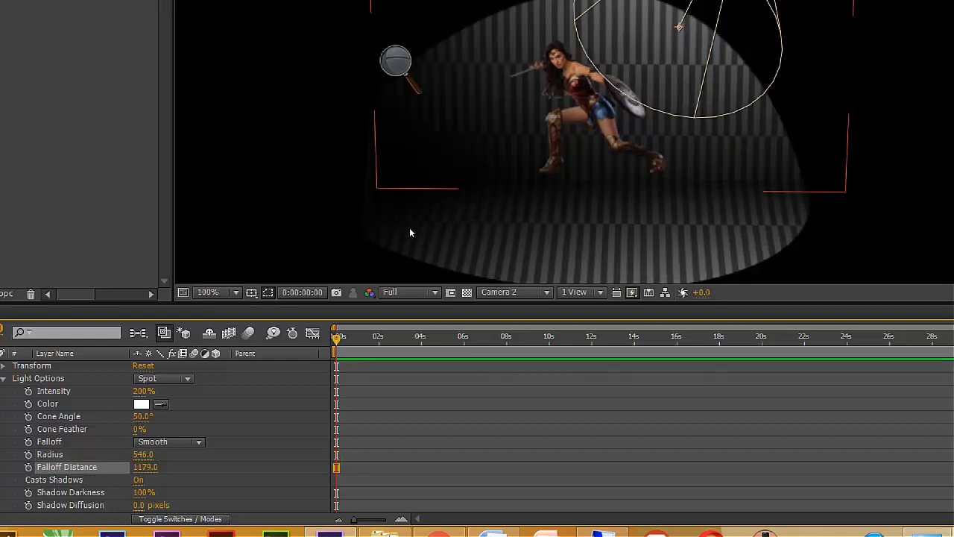
pyautogui.scroll(1, 426, 220)
pyautogui.moveTo(427, 258); pyautogui.dragTo(631, 176)
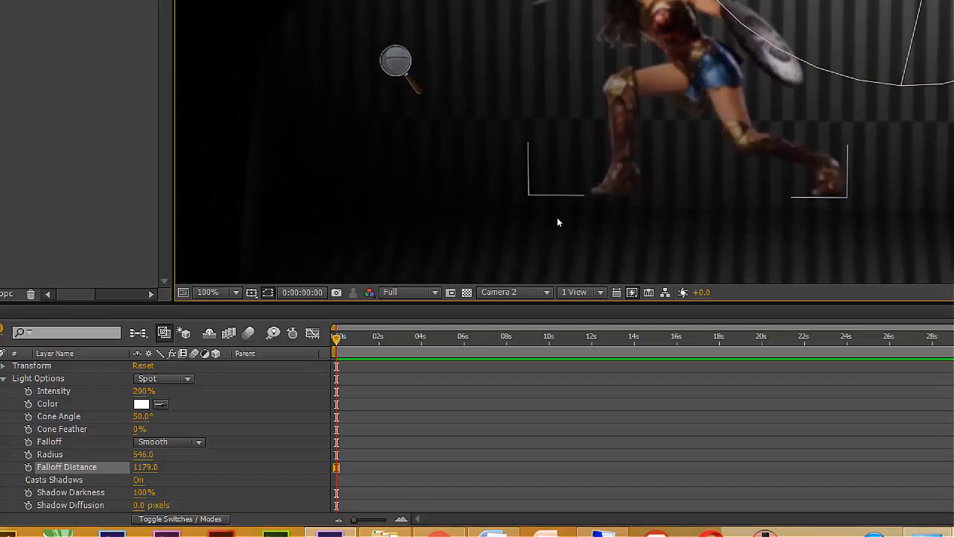
pyautogui.scroll(-2, 557, 222)
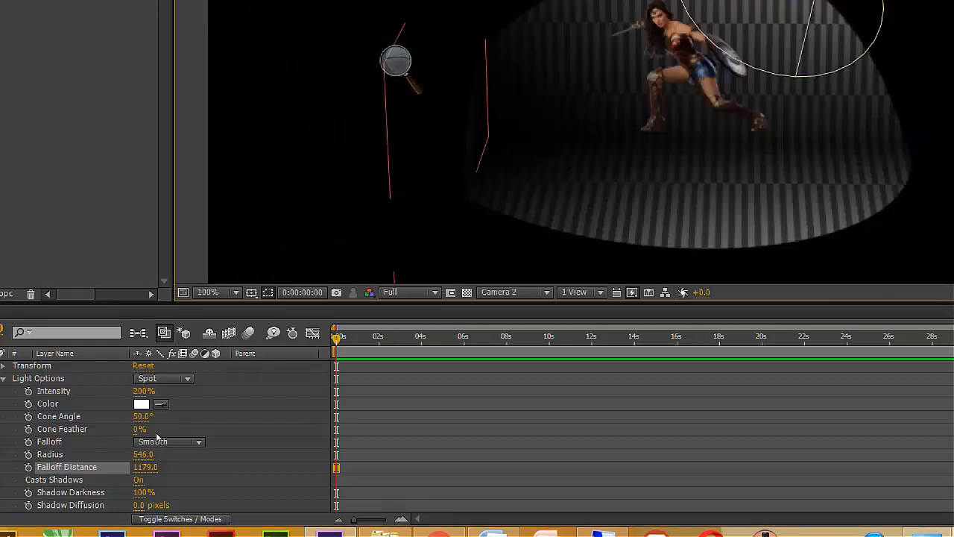
pyautogui.moveTo(136, 470); pyautogui.dragTo(189, 473)
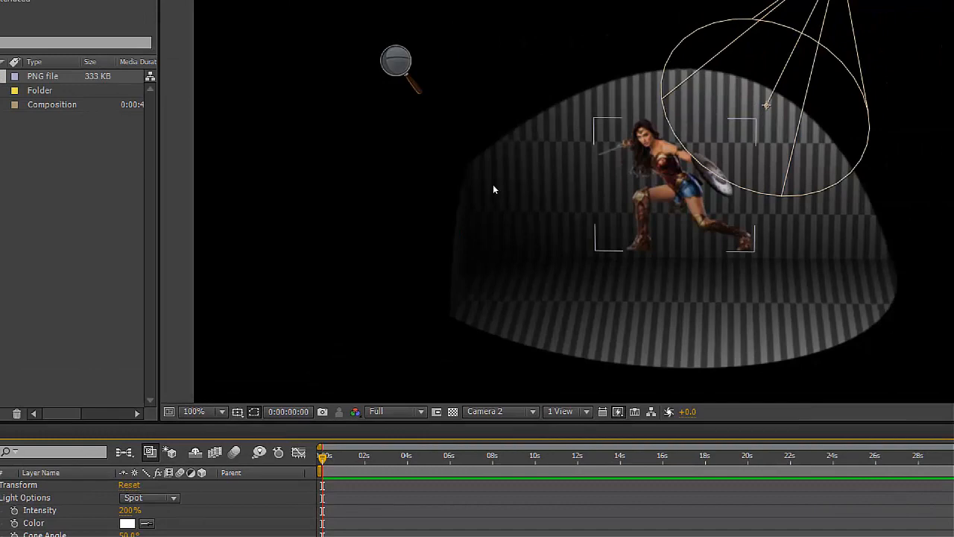
# Turn on Casts Shadows in the Wonder Woman layer's material options and check the shadow up close.
pyautogui.click(493, 185)
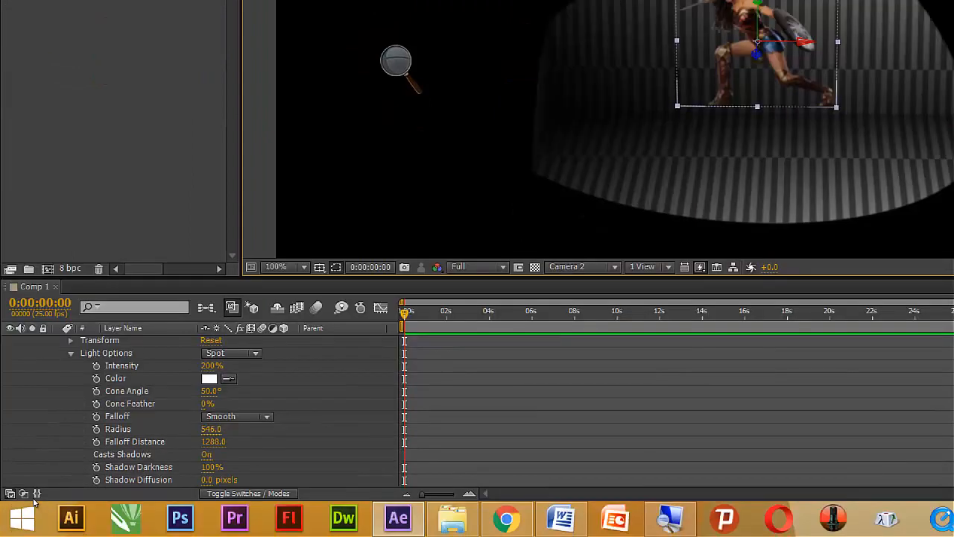
pyautogui.scroll(1, 171, 428)
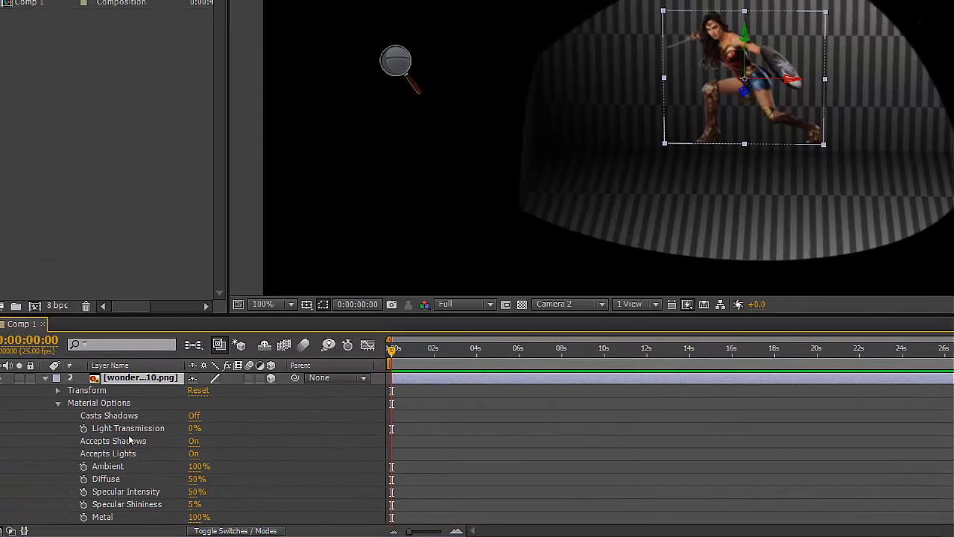
pyautogui.hotkey('alt', 'shift', 'c')
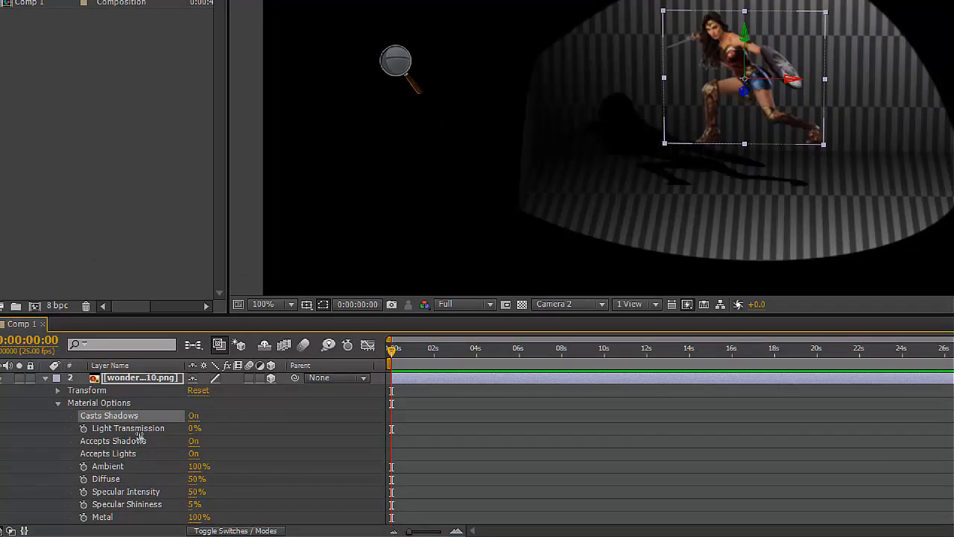
pyautogui.scroll(1, 475, 258)
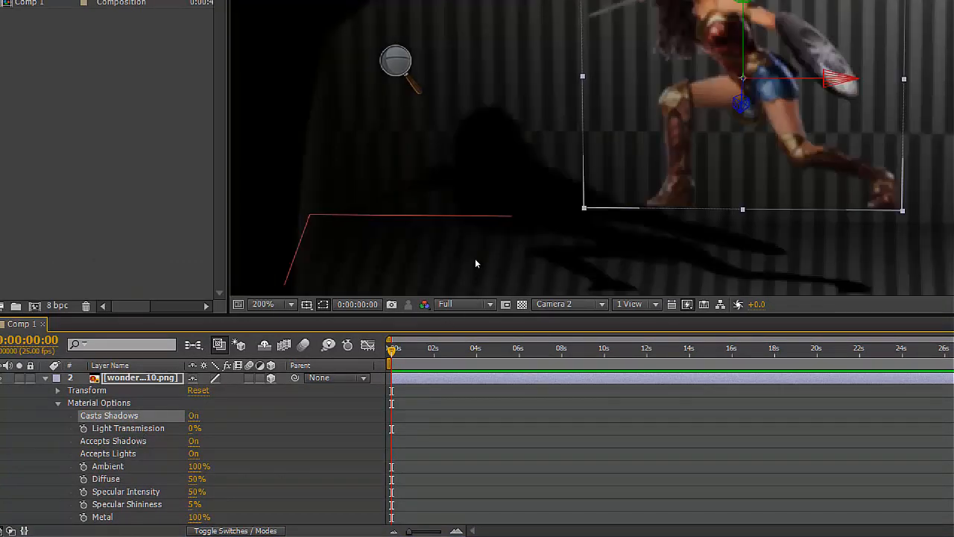
# Set Light 1's radius to 793 and its falloff distance to 1404 to brighten the area around the shadow.
pyautogui.scroll(1, 205, 463)
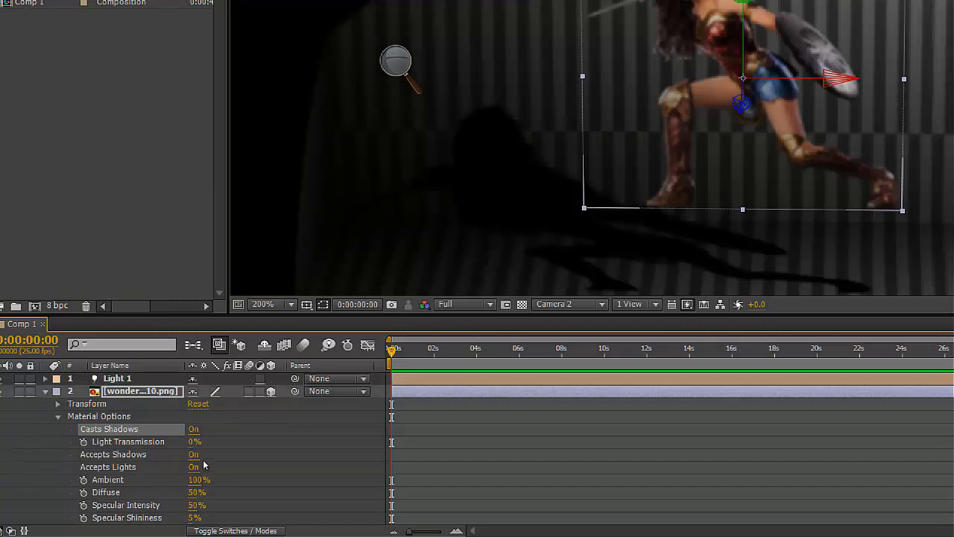
pyautogui.click(44, 379)
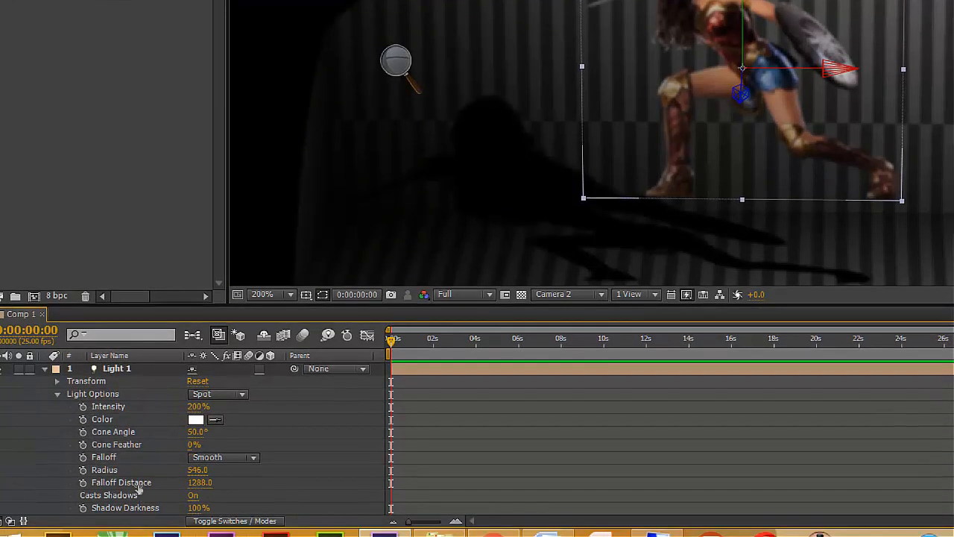
pyautogui.click(105, 470)
pyautogui.moveTo(198, 470); pyautogui.dragTo(266, 485)
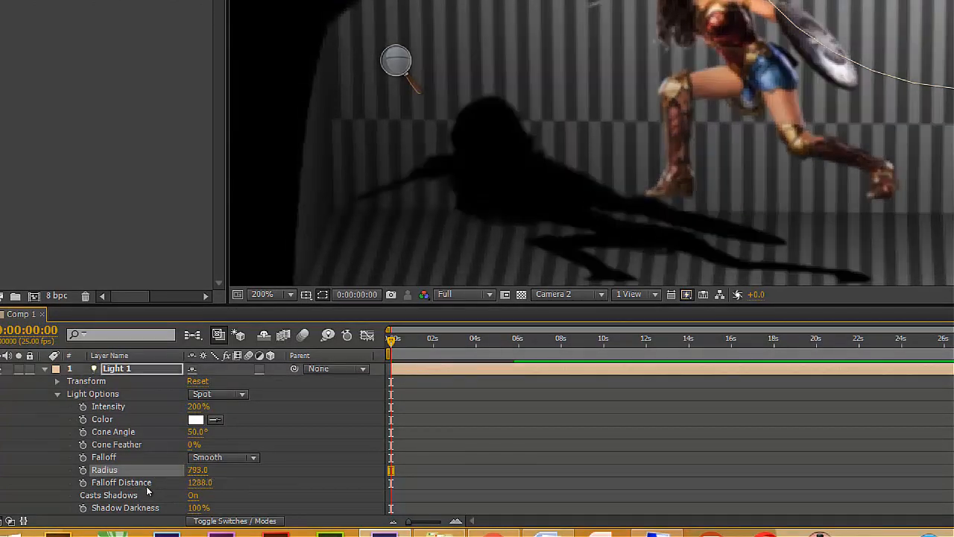
pyautogui.click(119, 482)
pyautogui.moveTo(200, 483); pyautogui.dragTo(224, 486)
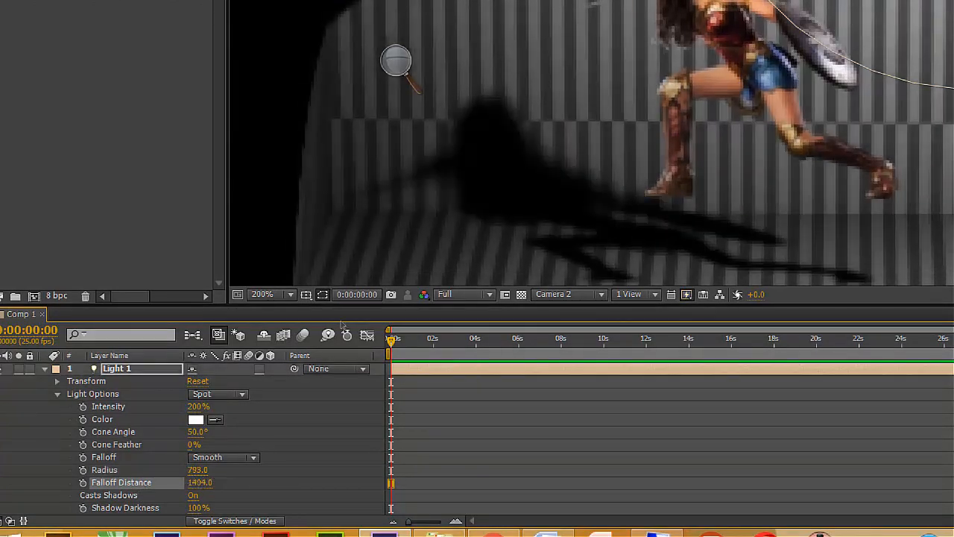
pyautogui.press(',')
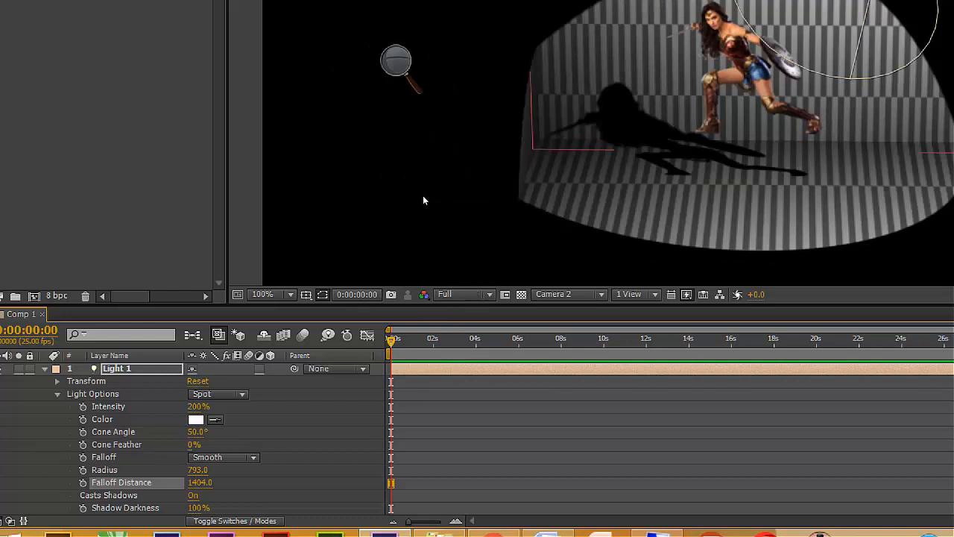
pyautogui.press('.')
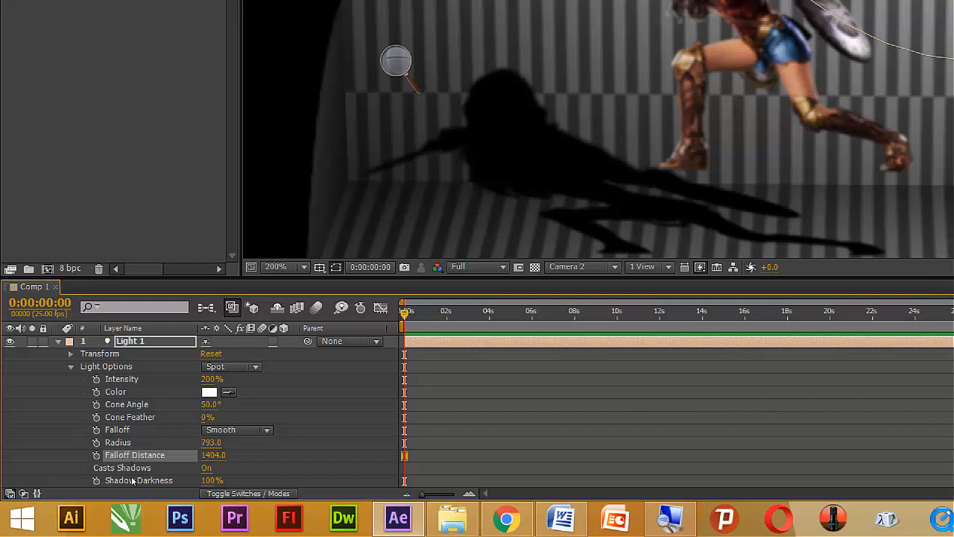
# Try 82% shadow darkness with 46 pixels of shadow diffusion on Light 1, and settle on 98% and 1 pixel.
pyautogui.scroll(-3, 132, 481)
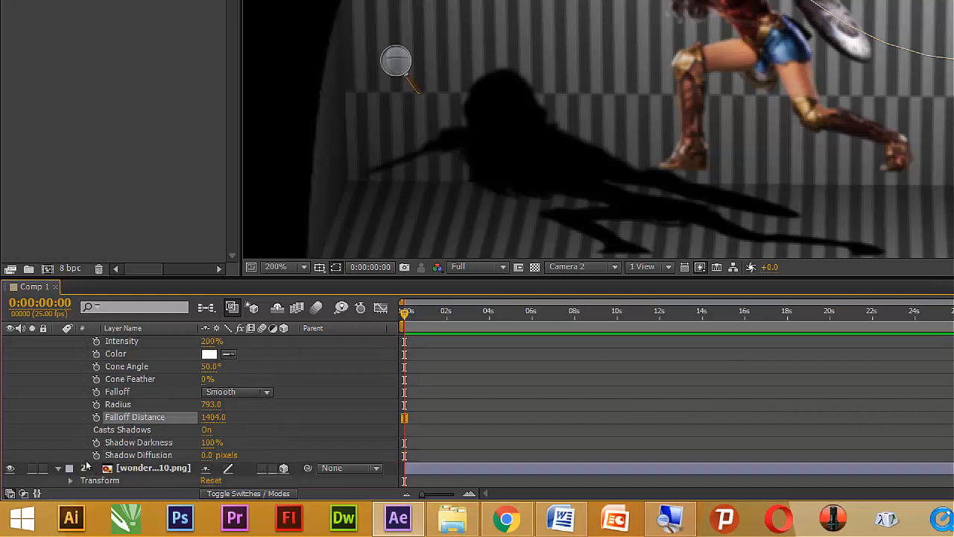
pyautogui.scroll(3, 100, 462)
pyautogui.scroll(-3, 100, 462)
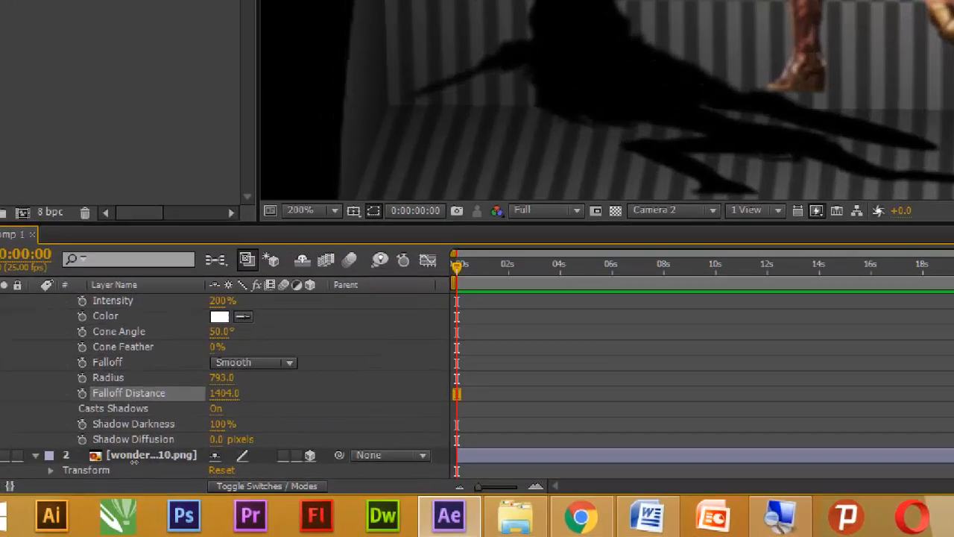
pyautogui.moveTo(209, 443); pyautogui.dragTo(112, 449)
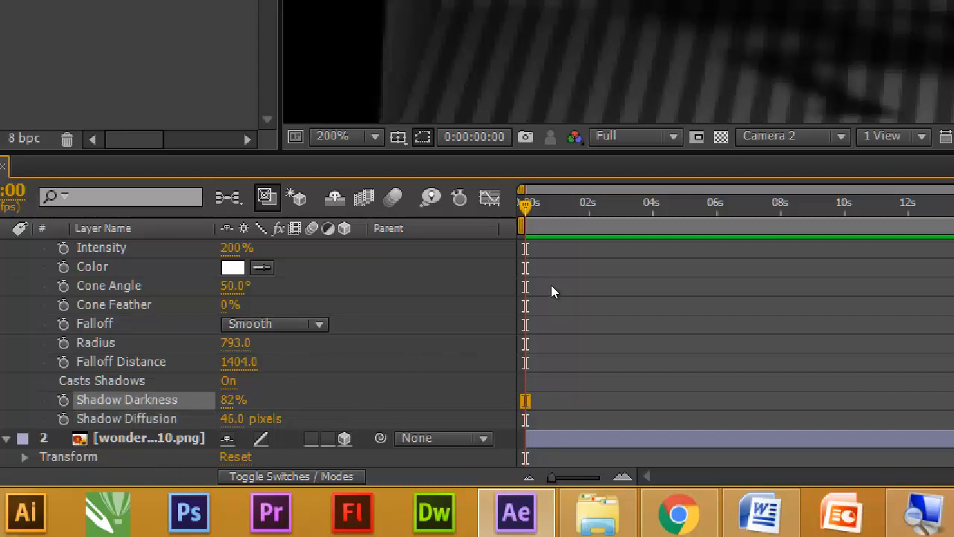
pyautogui.scroll(-1, 675, 120)
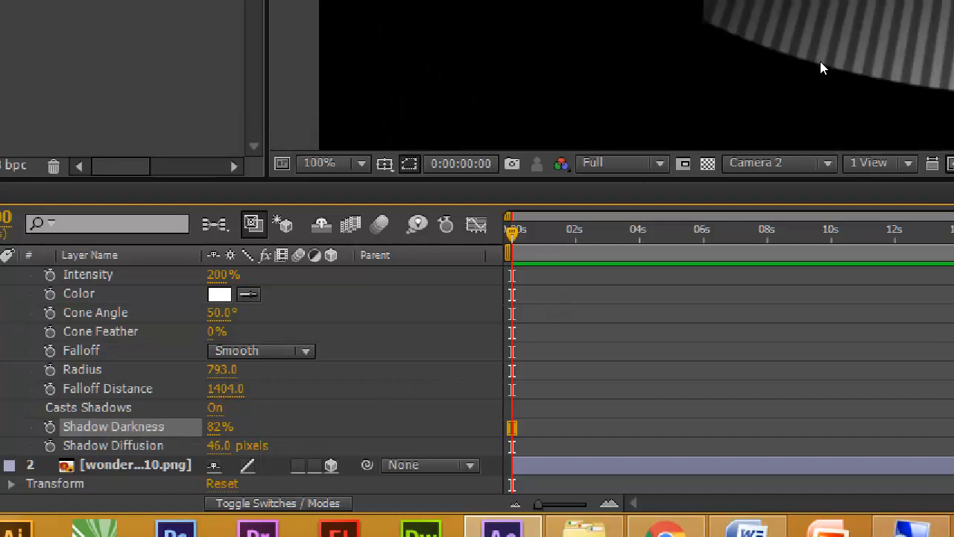
pyautogui.moveTo(841, 35); pyautogui.dragTo(810, 105)
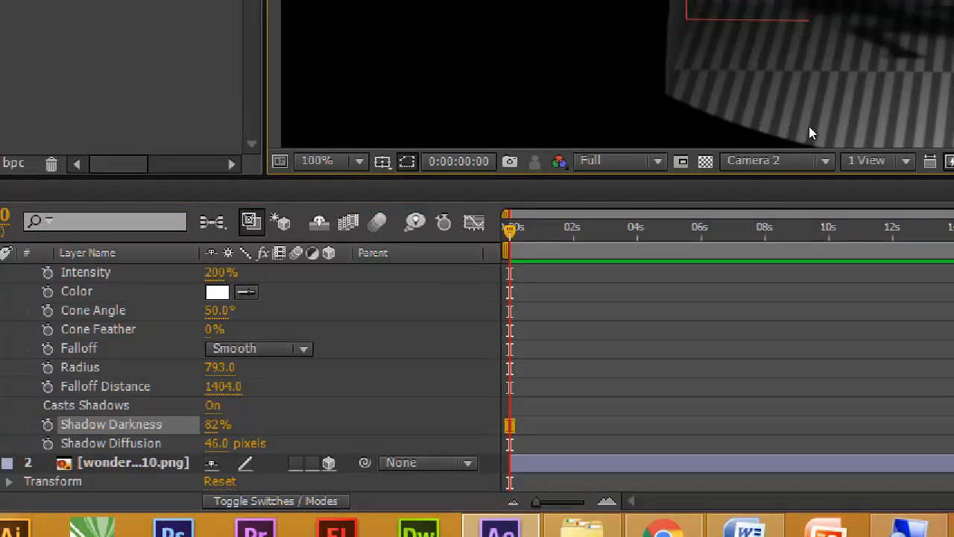
pyautogui.moveTo(121, 455); pyautogui.dragTo(56, 475)
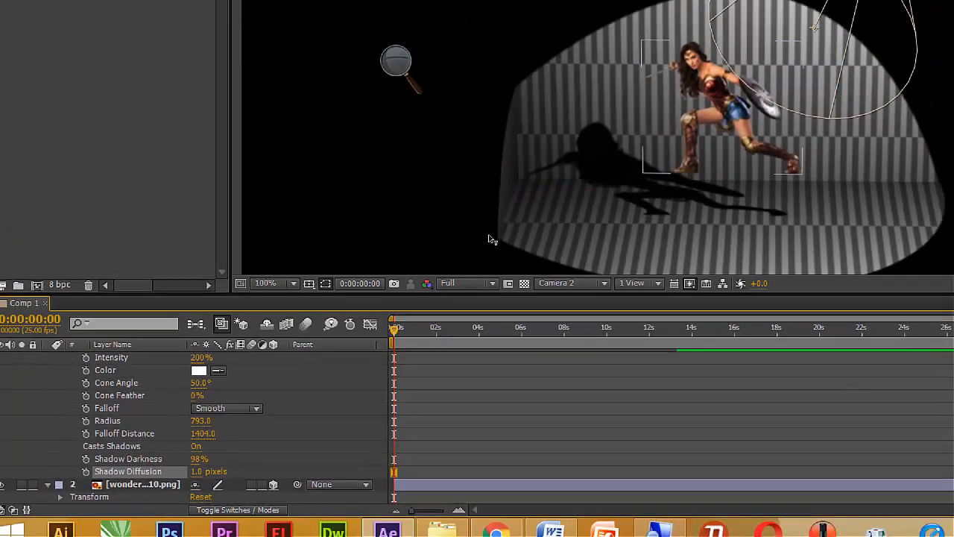
# Move the Wonder Woman layer straight down so her feet rest on the floor and meet her shadow.
pyautogui.click(650, 89)
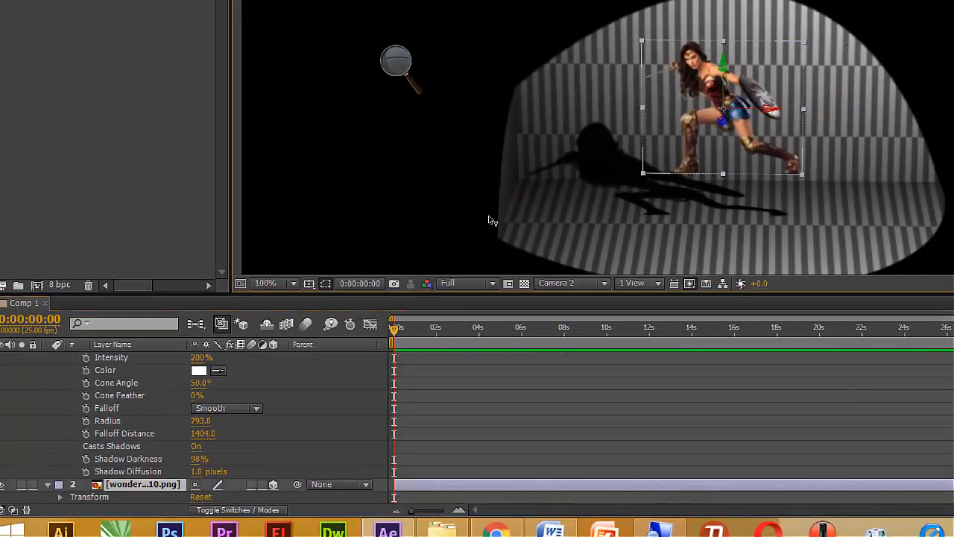
pyautogui.moveTo(489, 212); pyautogui.dragTo(488, 290)
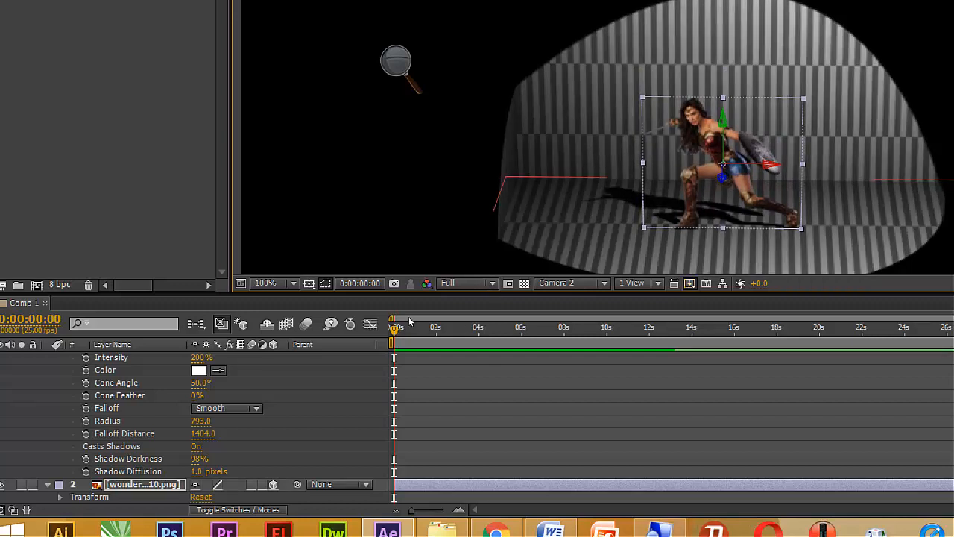
pyautogui.click(409, 318)
pyautogui.click(302, 287)
pyautogui.click(241, 289)
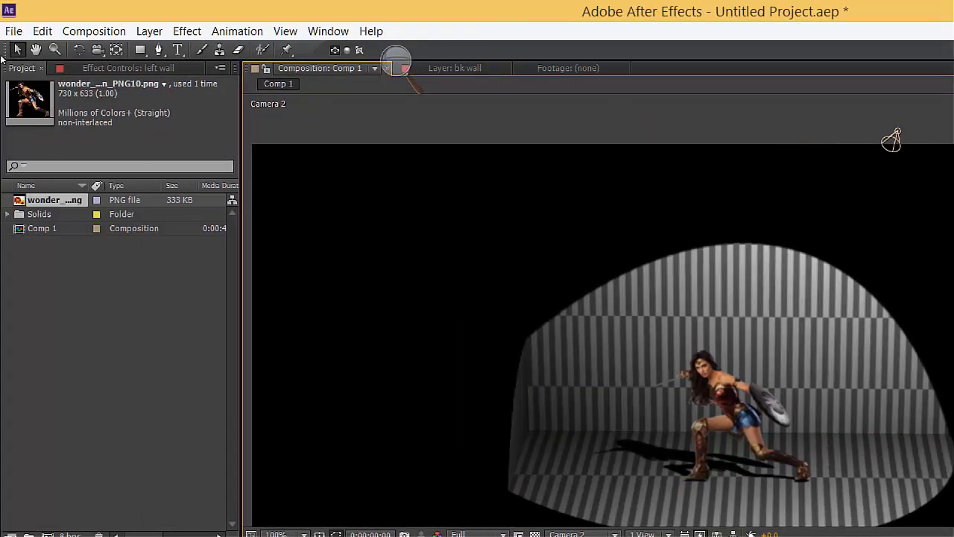
# Orbit Camera 2 around the lit room to examine Wonder Woman and her shadow from the sides, above and the front.
pyautogui.click(96, 49)
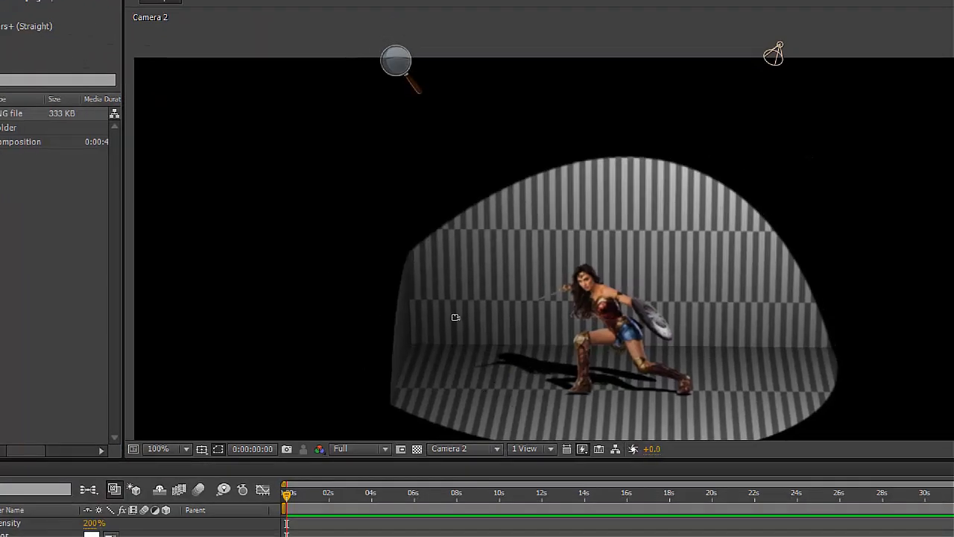
pyautogui.moveTo(457, 307); pyautogui.dragTo(496, 308)
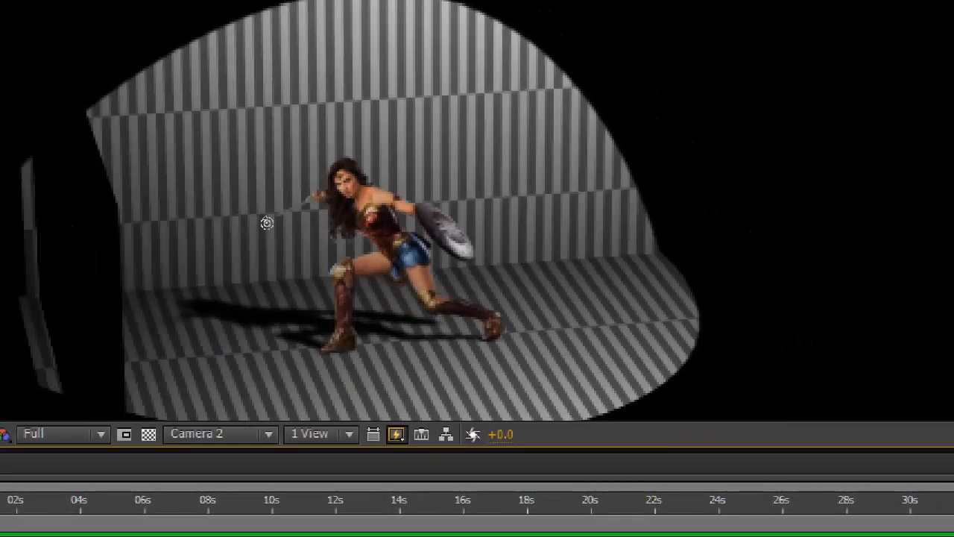
pyautogui.moveTo(267, 222); pyautogui.dragTo(206, 199)
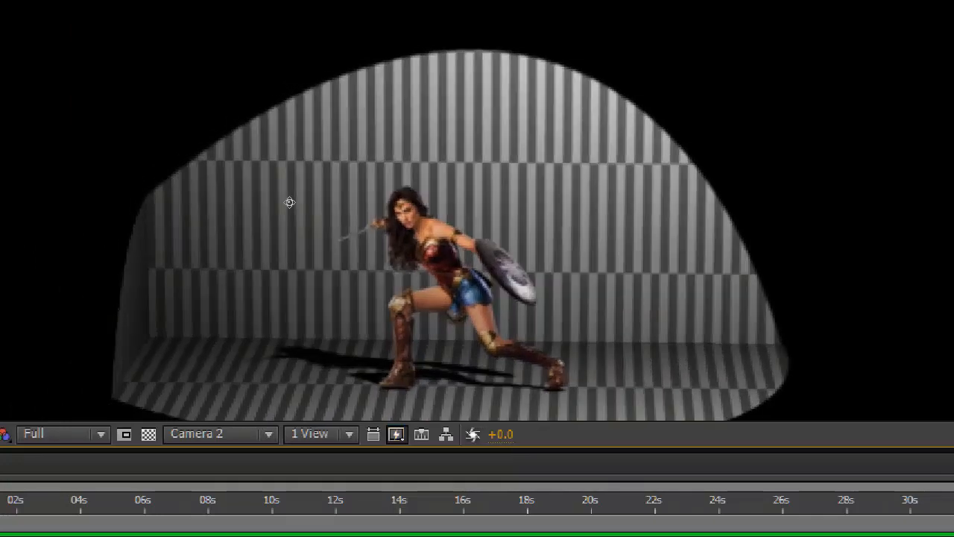
pyautogui.moveTo(289, 202); pyautogui.dragTo(319, 107)
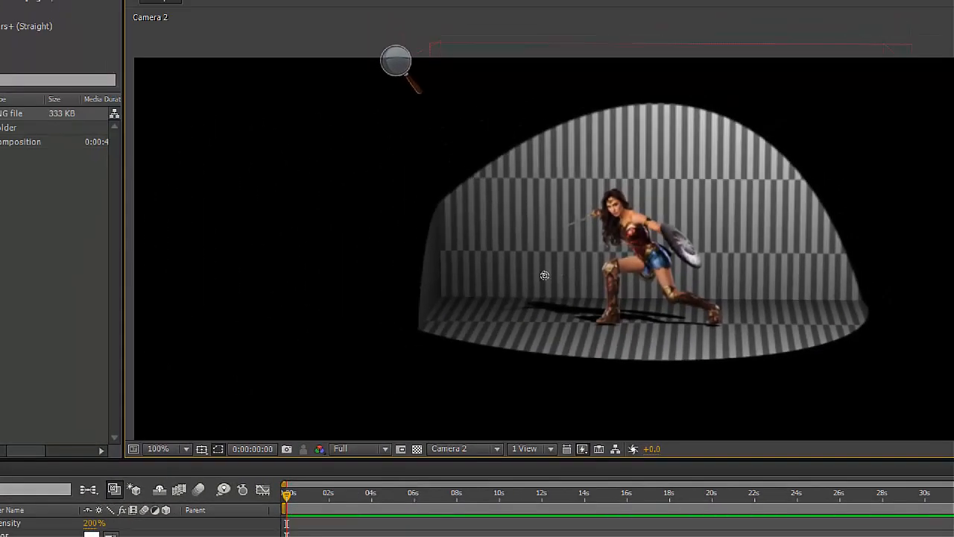
pyautogui.moveTo(545, 275); pyautogui.dragTo(539, 336)
pyautogui.moveTo(529, 229); pyautogui.dragTo(525, 292)
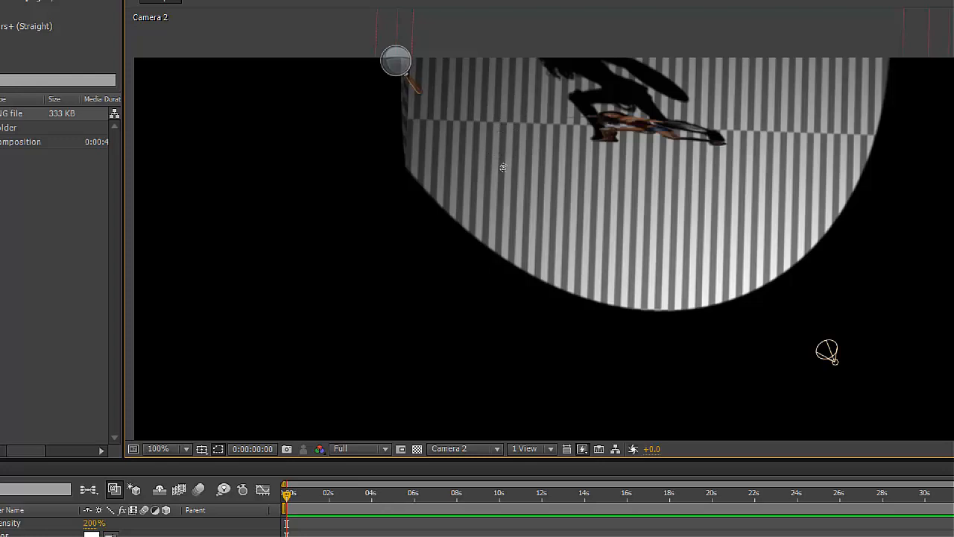
pyautogui.moveTo(504, 167); pyautogui.dragTo(550, 18)
pyautogui.moveTo(458, 156); pyautogui.dragTo(407, 170)
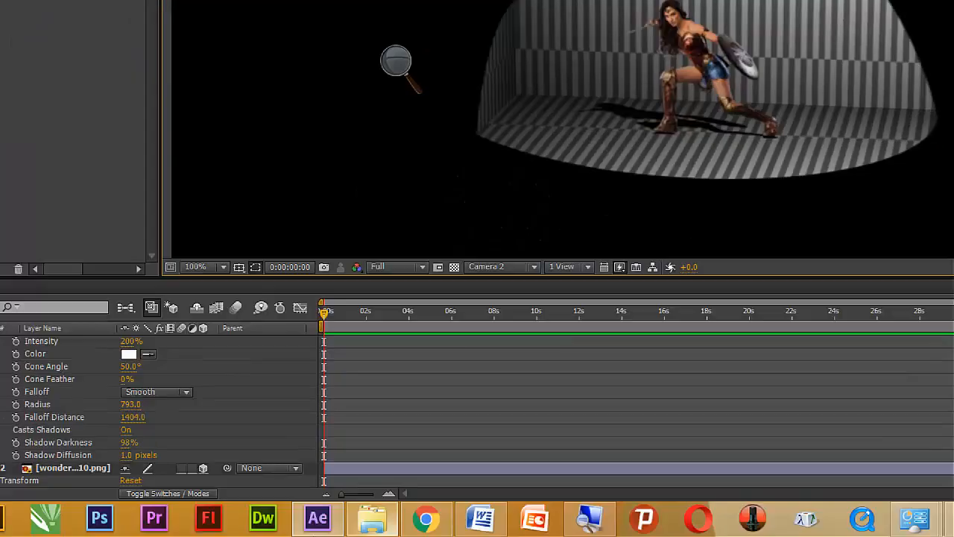
pyautogui.scroll(-2, 167, 434)
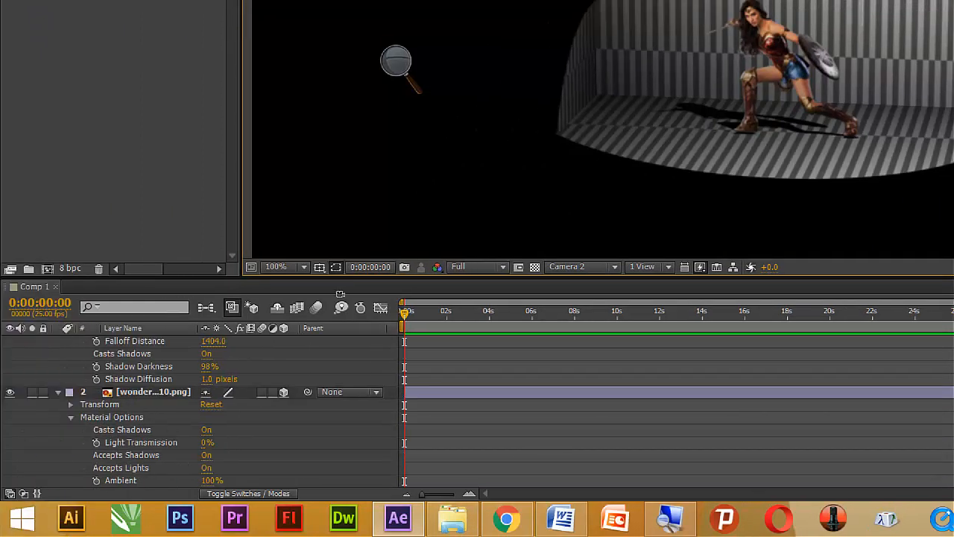
pyautogui.moveTo(296, 324); pyautogui.dragTo(225, 345)
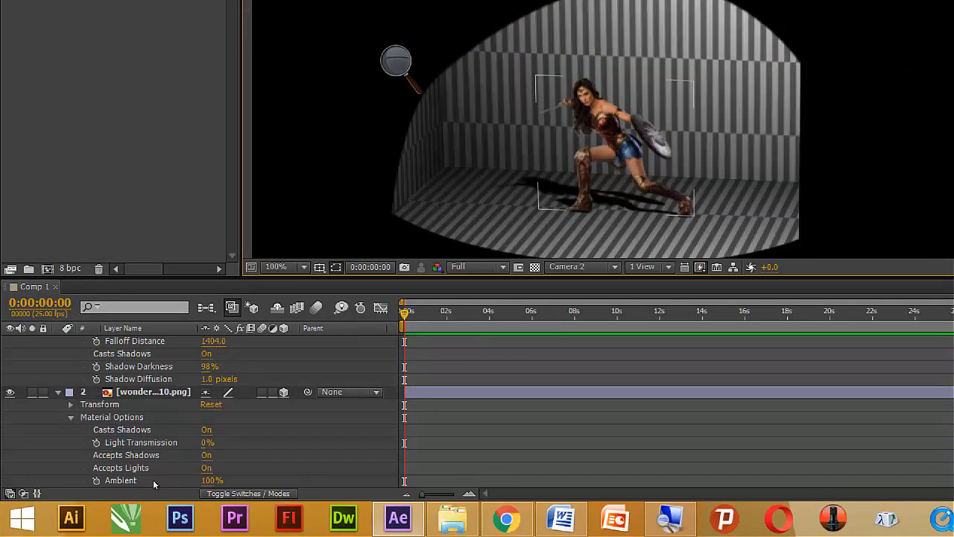
# Try the Only and Off options for Casts Shadows on the Wonder Woman layer, and settle on On.
pyautogui.scroll(-1, 149, 480)
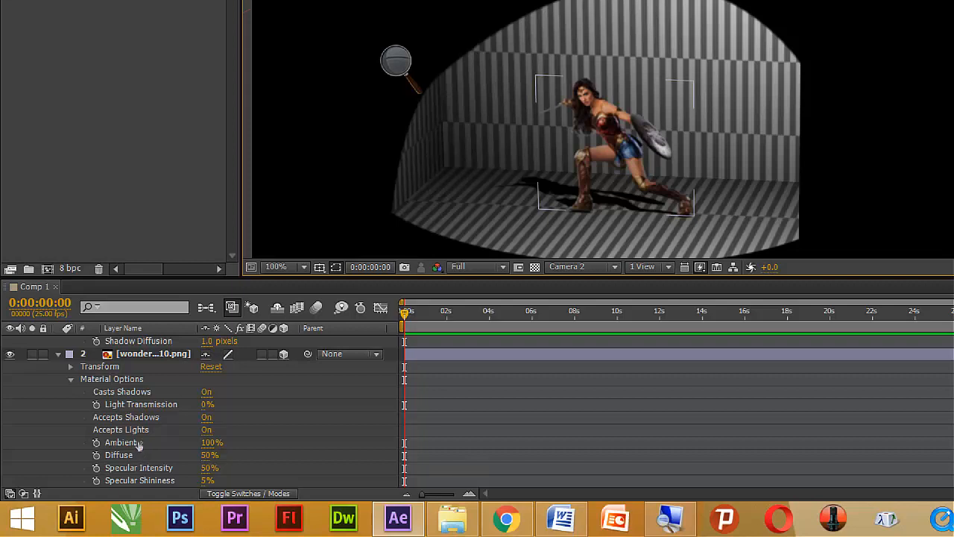
pyautogui.click(207, 392)
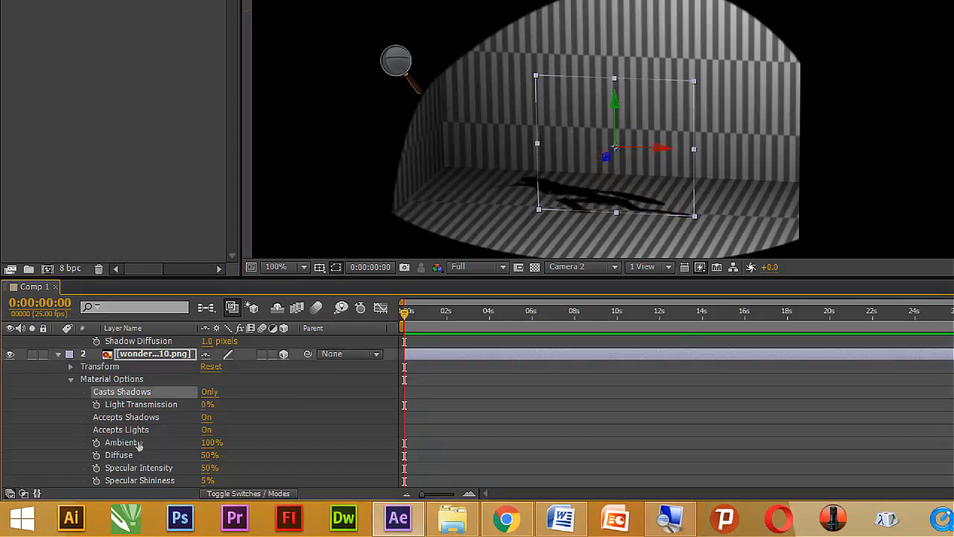
pyautogui.click(206, 392)
pyautogui.hotkey('alt', 'shift', 'c')
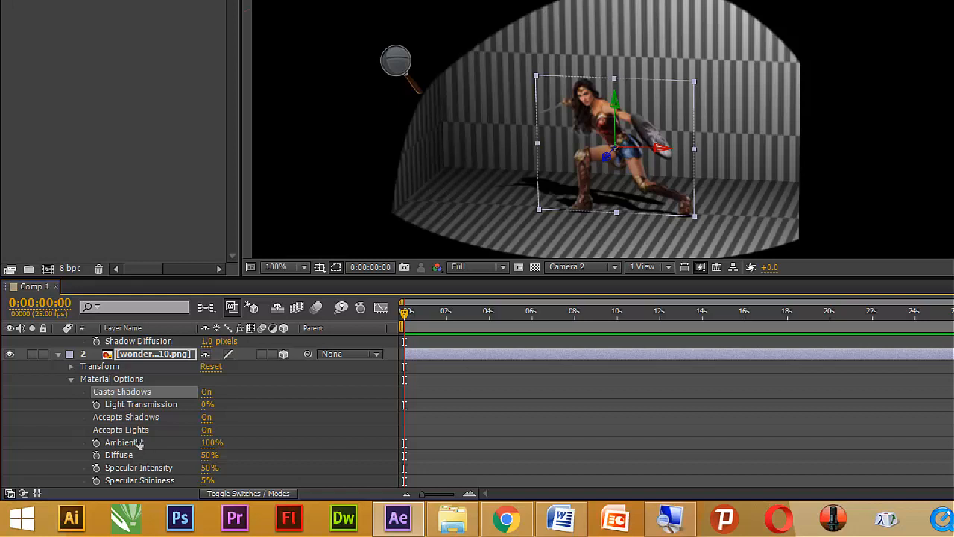
pyautogui.hotkey('alt', 'shift', 'c')
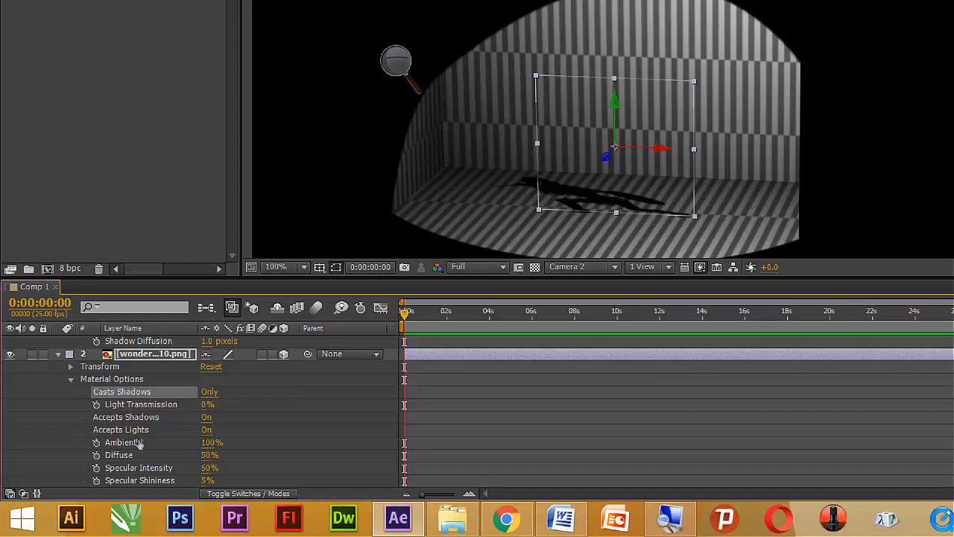
pyautogui.hotkey('alt', 'shift', 'c')
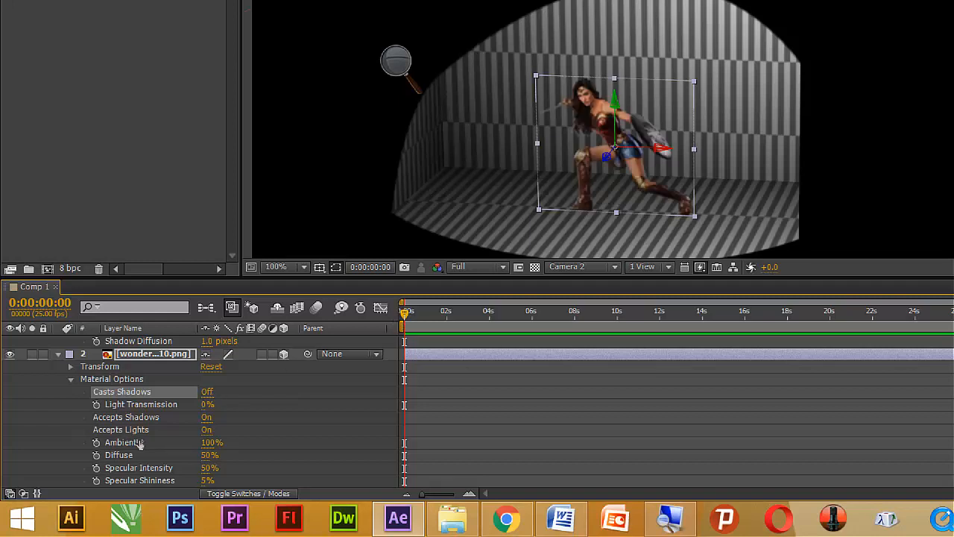
pyautogui.hotkey('alt', 'shift', 'c')
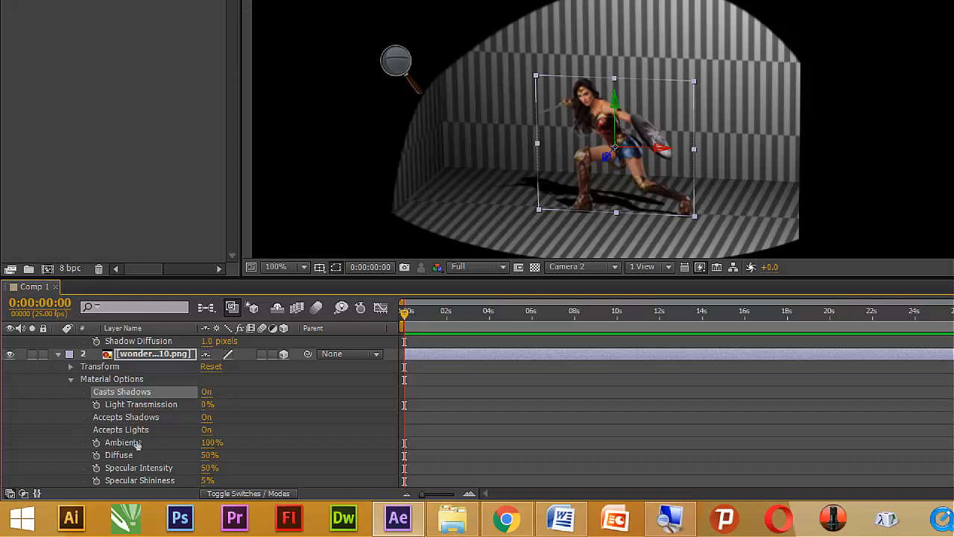
pyautogui.hotkey('alt', 'shift', 'c')
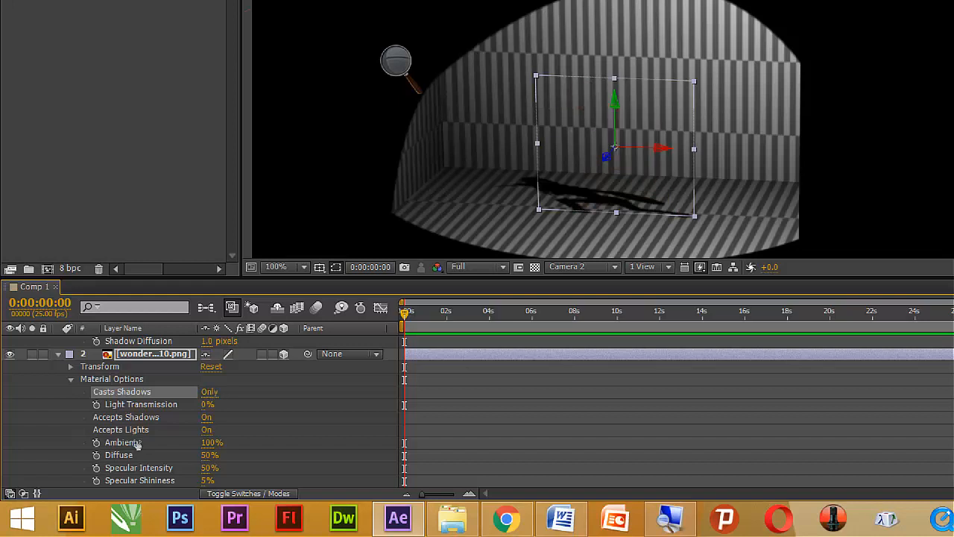
pyautogui.hotkey('alt', 'shift', 'c')
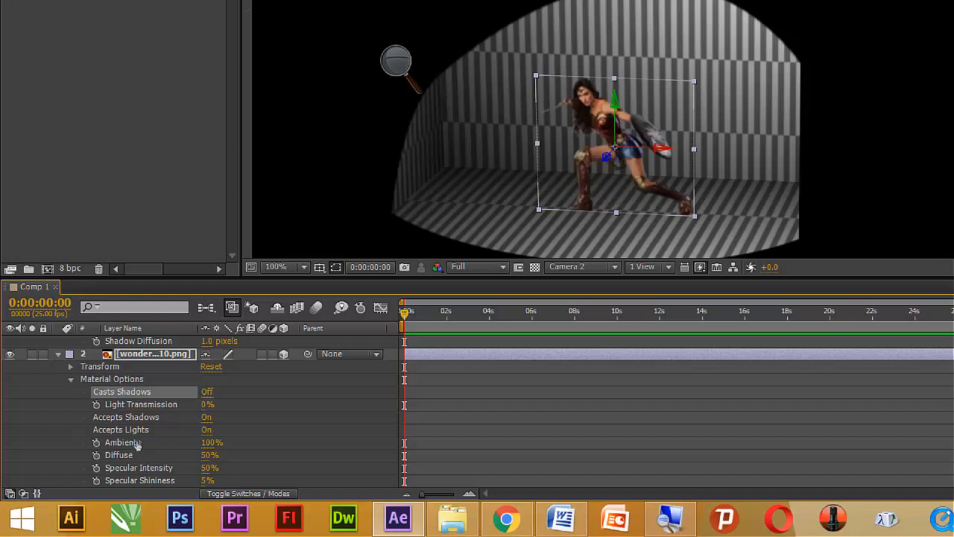
pyautogui.hotkey('alt', 'shift', 'c')
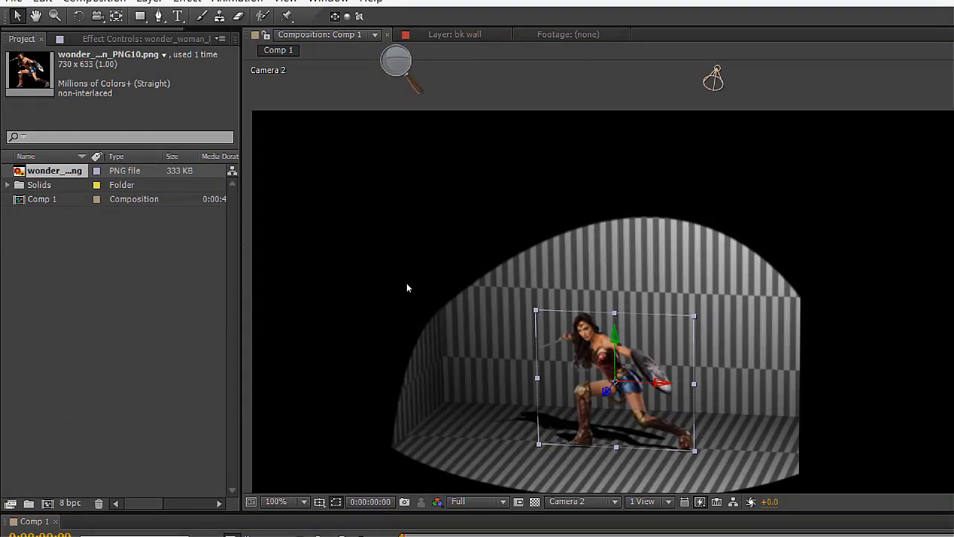
# Tilt the Wonder Woman layer about its X axis with the Rotation tool and check its shadow up close.
pyautogui.press('w')
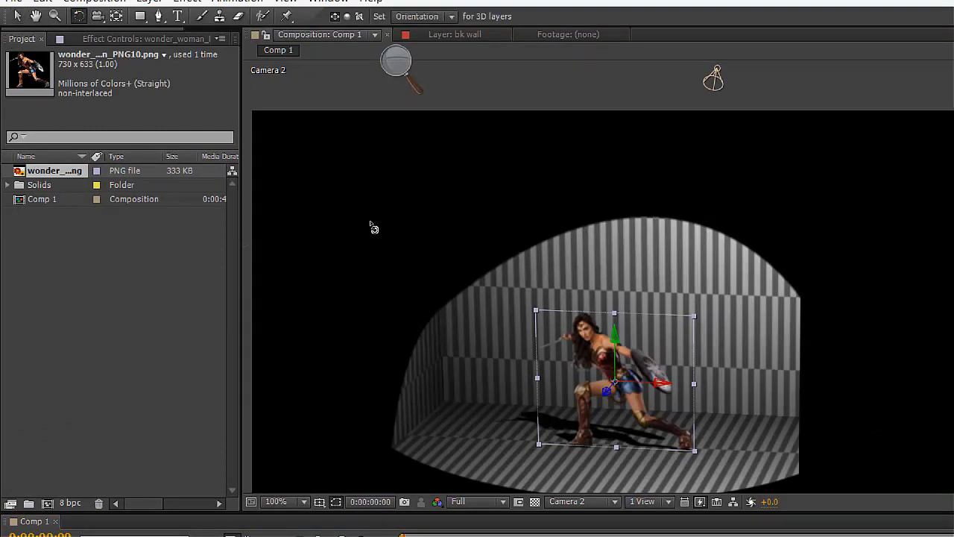
pyautogui.moveTo(395, 247); pyautogui.dragTo(402, 232)
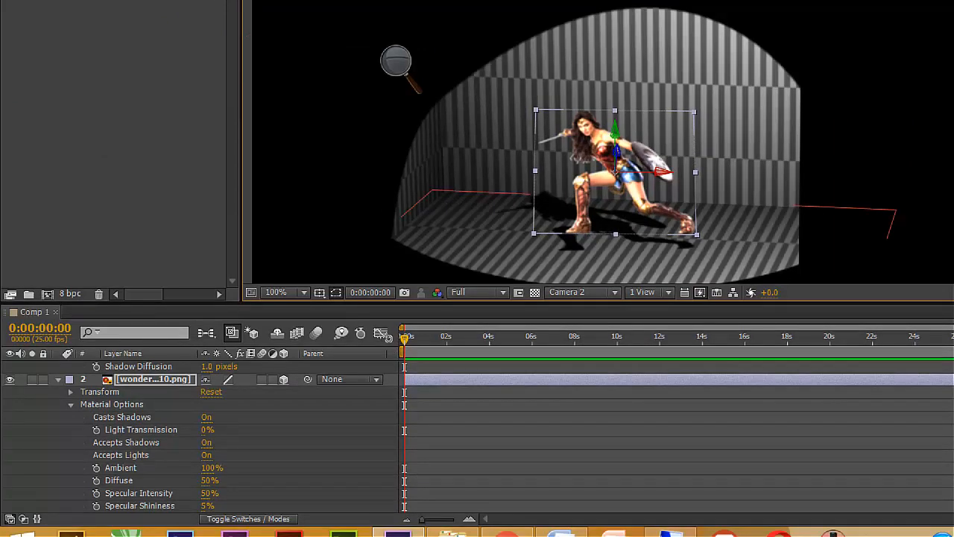
pyautogui.press('.')
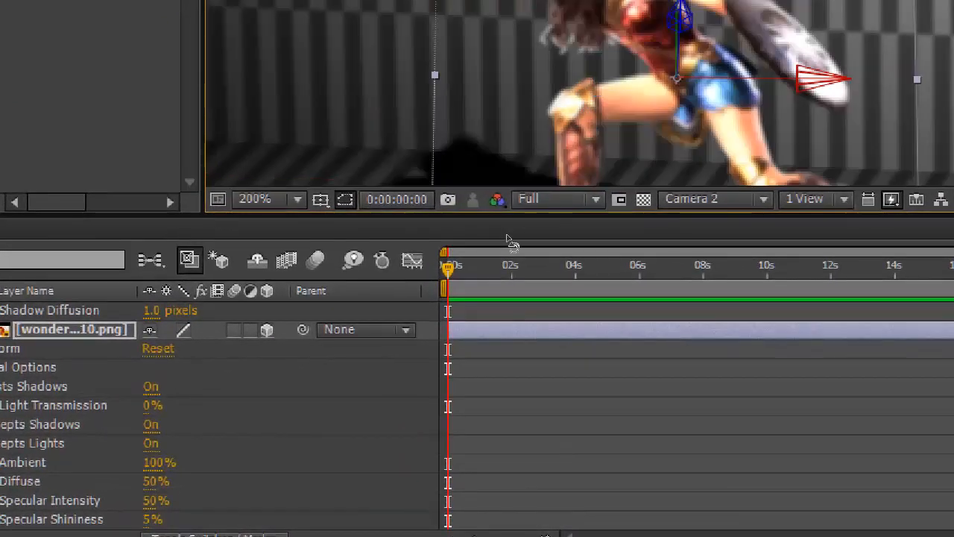
pyautogui.scroll(5, 545, 122)
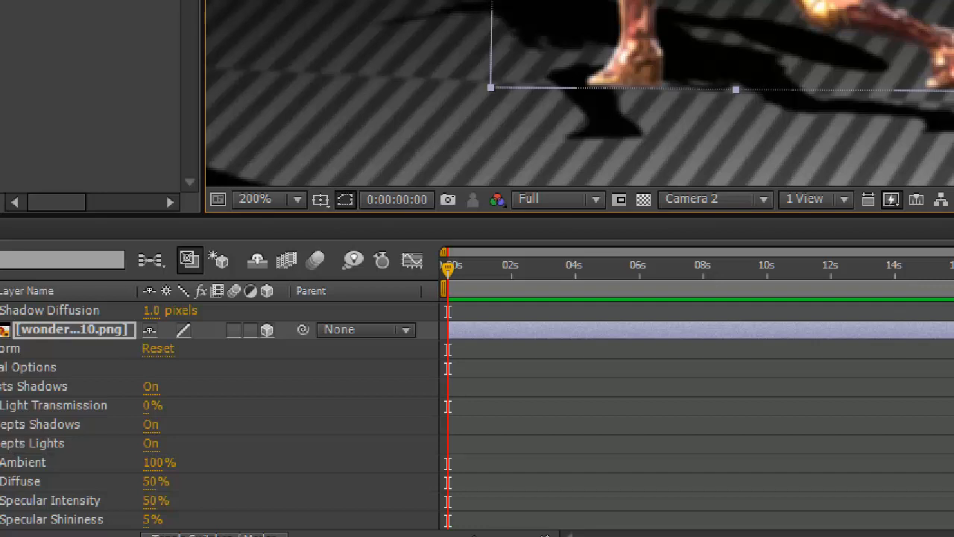
# Set the Wonder Woman layer's Light Transmission to 100% and inspect the coloured shadow at 400% zoom.
pyautogui.moveTo(48, 433); pyautogui.dragTo(127, 427)
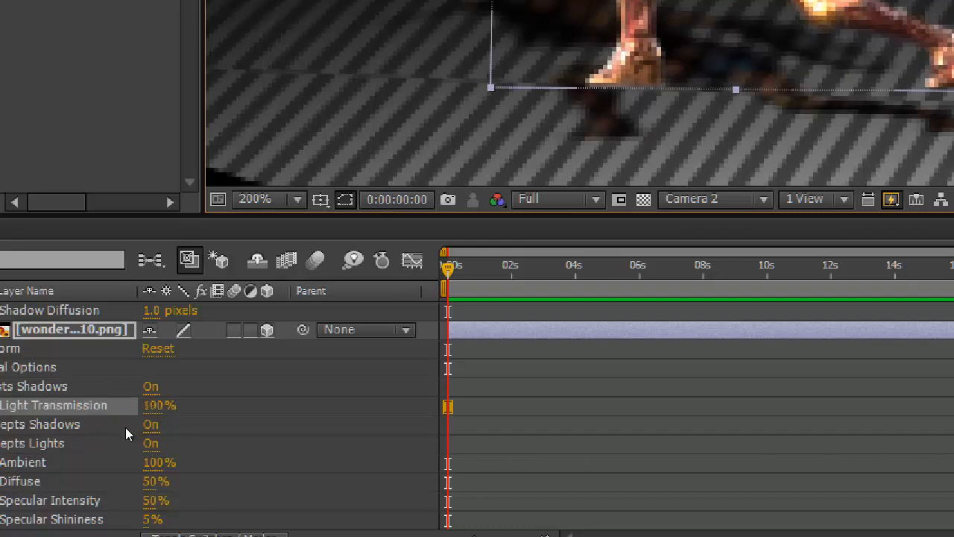
pyautogui.scroll(1, 321, 200)
pyautogui.press('space')
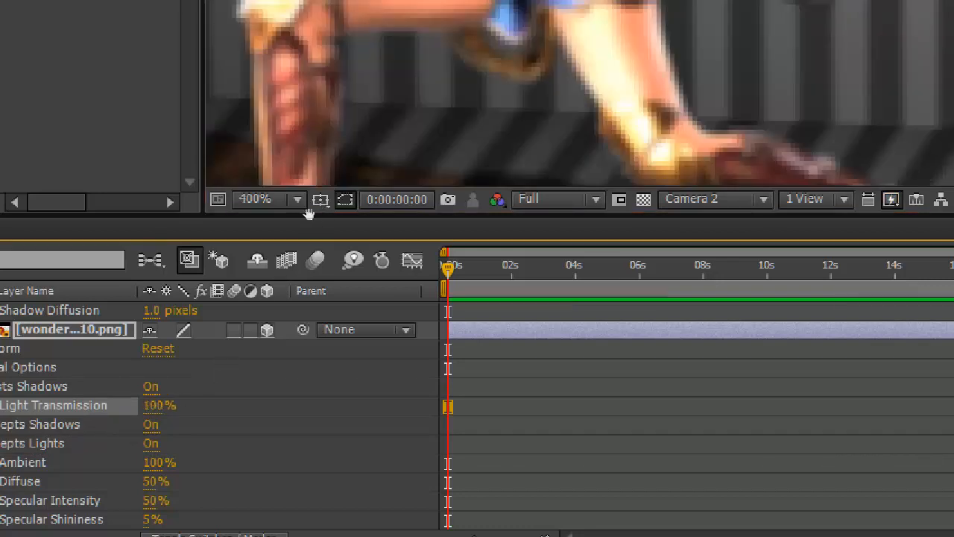
pyautogui.moveTo(355, 162); pyautogui.dragTo(735, 1)
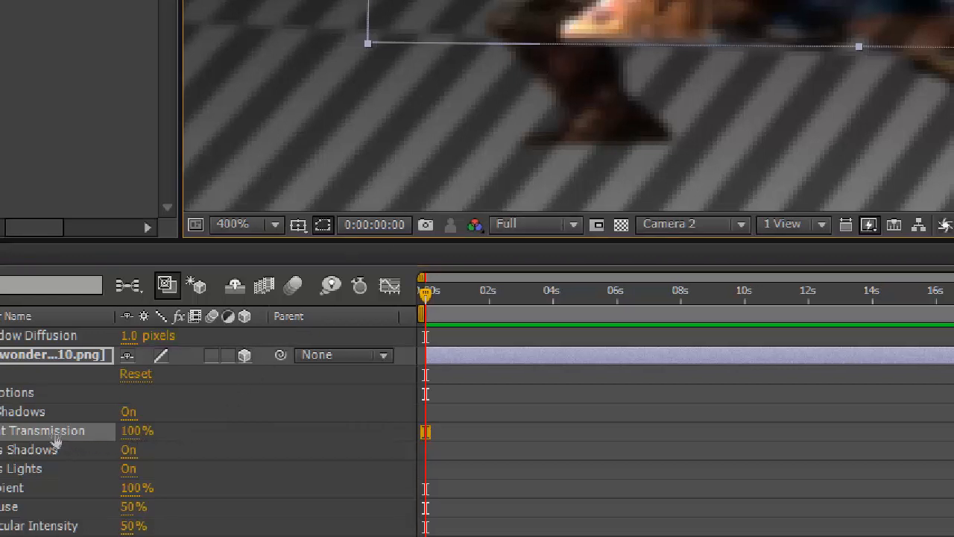
pyautogui.click(147, 413)
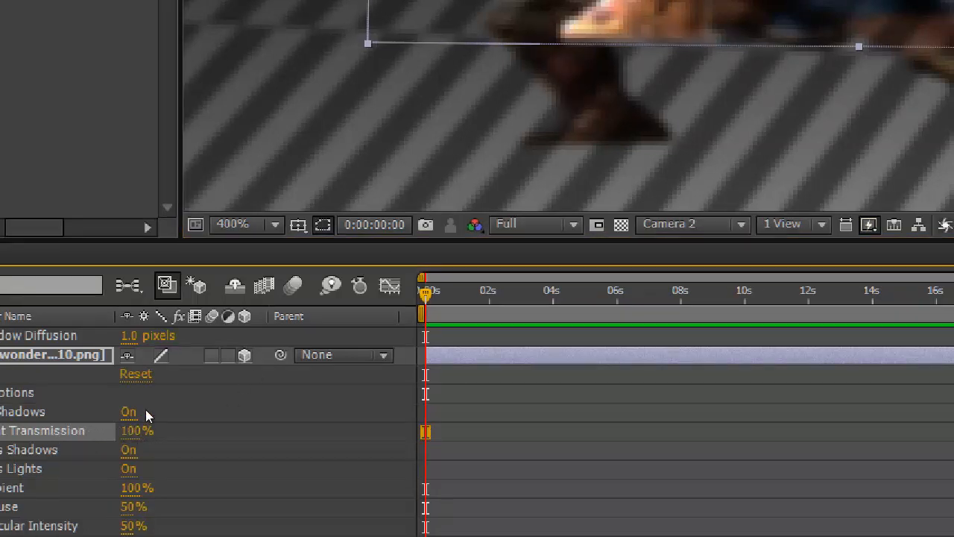
# Set the Checkerboard effect's width on the floor layer to 192.1 to get large tiles under the shadow.
pyautogui.scroll(-2, 306, 144)
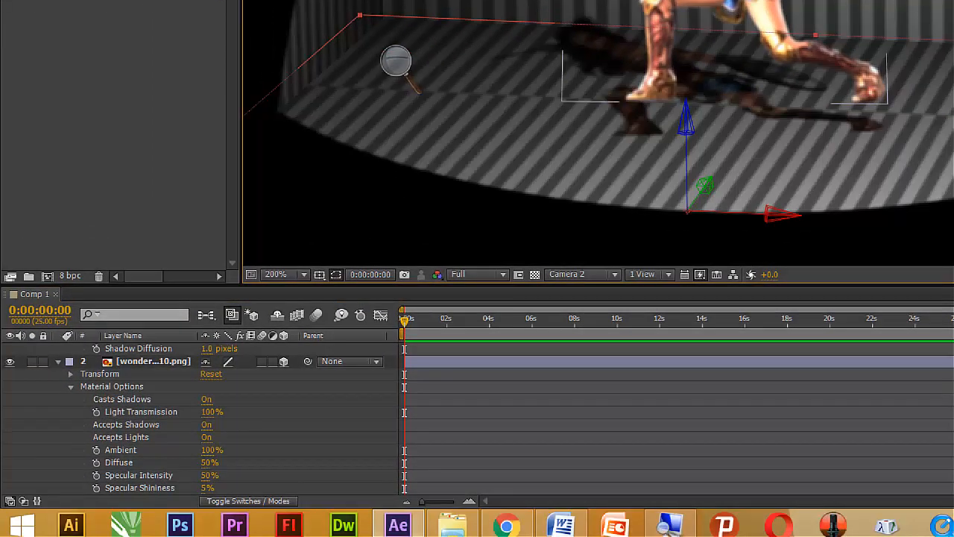
pyautogui.scroll(-3, 204, 509)
pyautogui.scroll(-1, 219, 467)
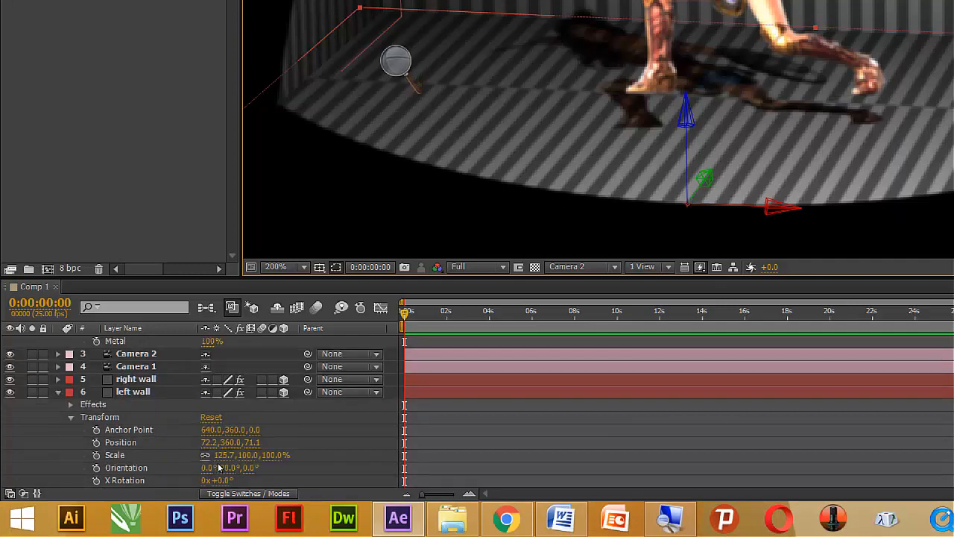
pyautogui.scroll(-1, 211, 467)
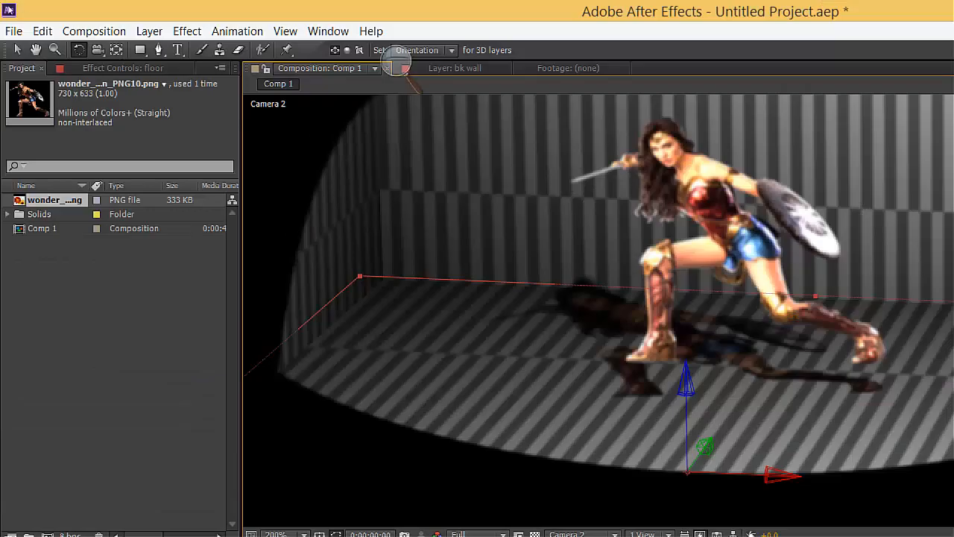
pyautogui.click(90, 67)
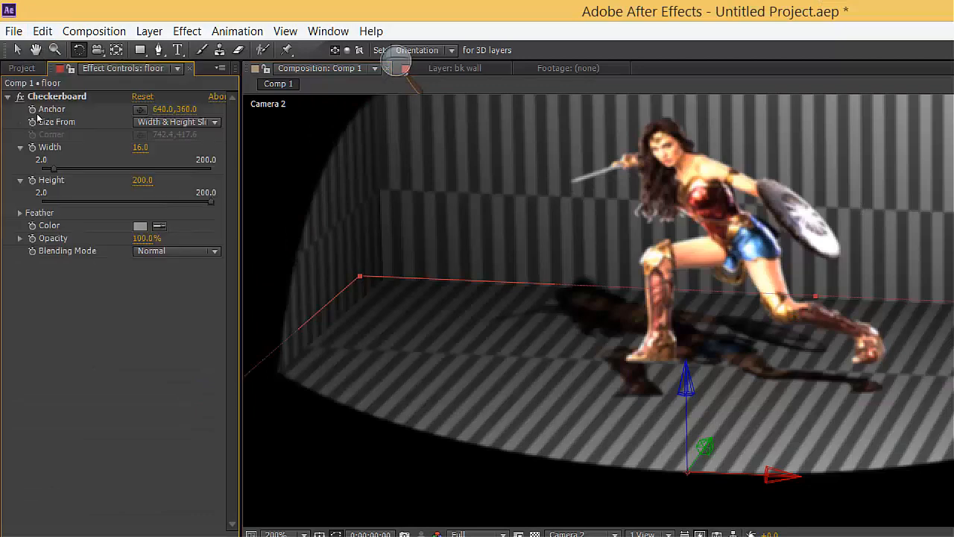
pyautogui.moveTo(53, 169); pyautogui.dragTo(195, 168)
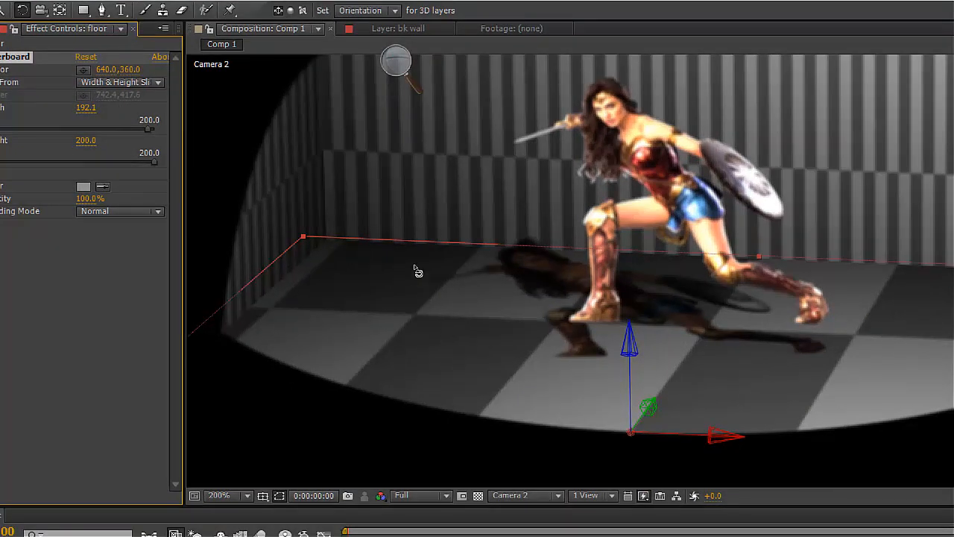
pyautogui.scroll(2, 417, 272)
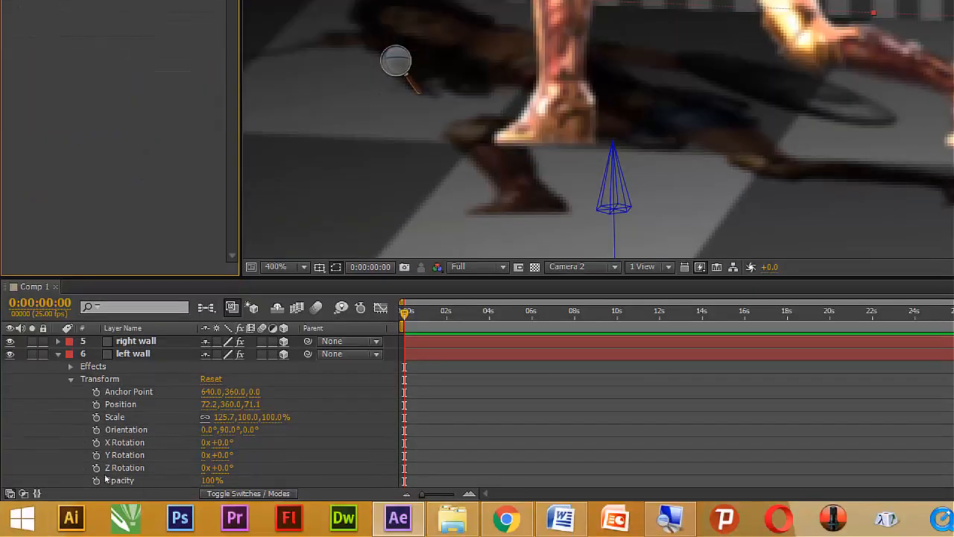
# Return to the Wonder Woman layer's material options and review the settings from Accepts Shadows down to Metal.
pyautogui.scroll(8, 182, 470)
pyautogui.scroll(-4, 183, 469)
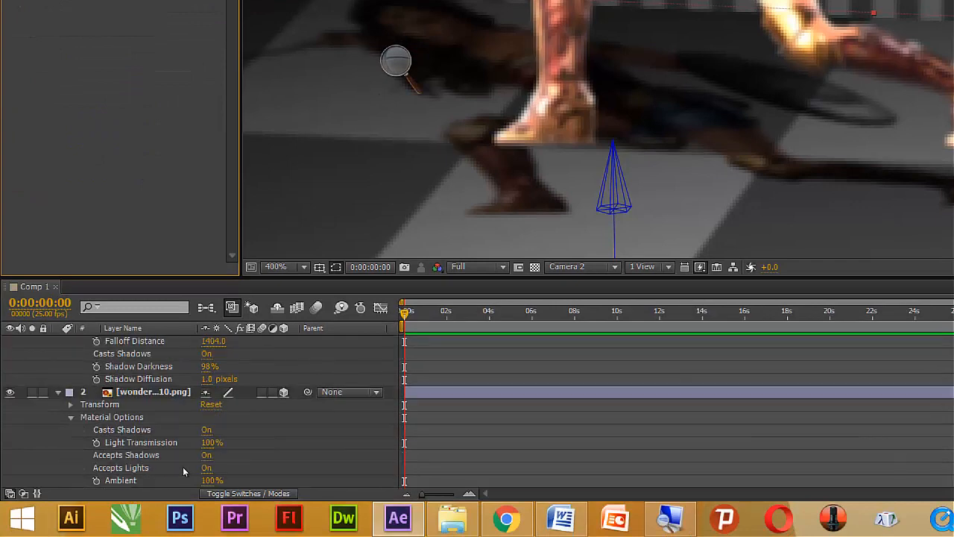
pyautogui.scroll(-3, 184, 473)
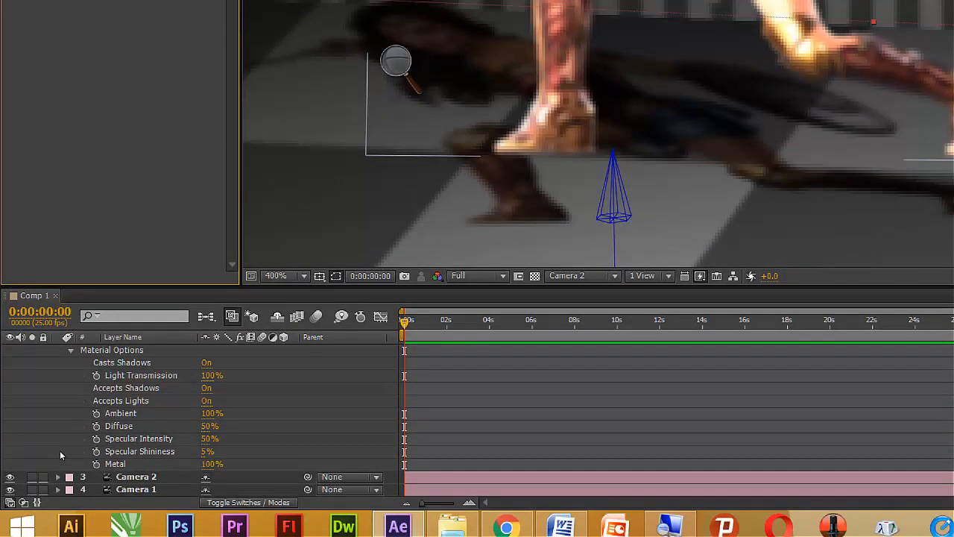
pyautogui.press('space')
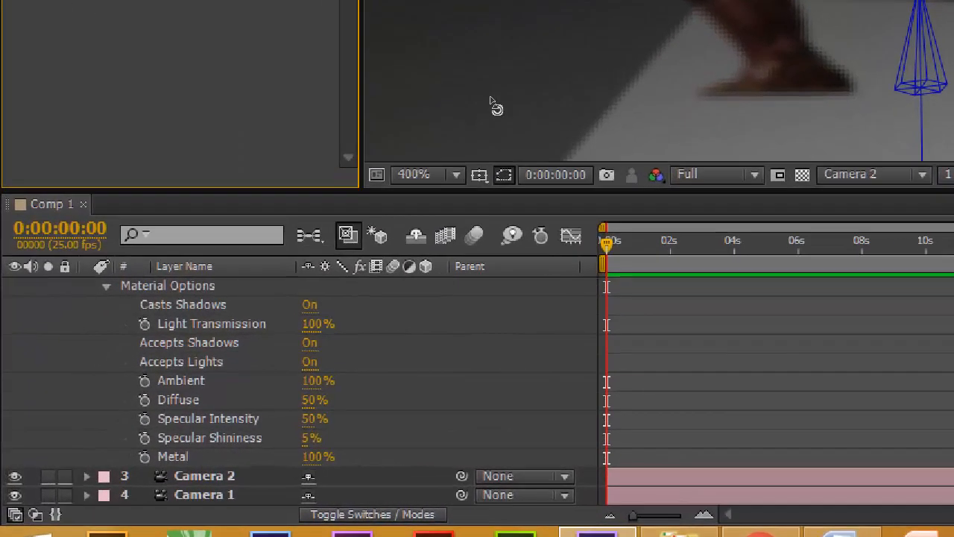
pyautogui.moveTo(329, 229); pyautogui.dragTo(317, 266)
pyautogui.scroll(-1, 489, 141)
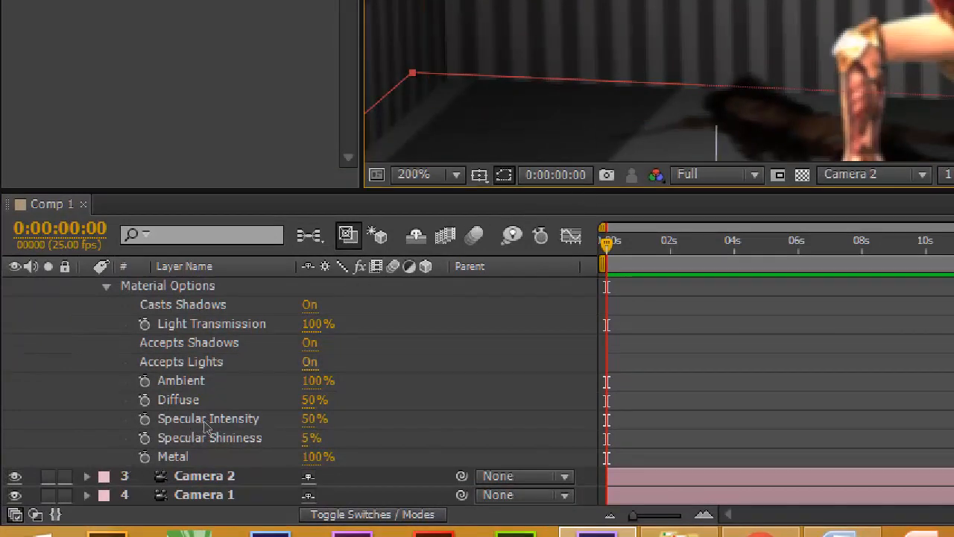
# Switch the Wonder Woman layer's Accepts Lights option off and back on several times to compare its effect.
pyautogui.click(310, 363)
pyautogui.click(310, 363)
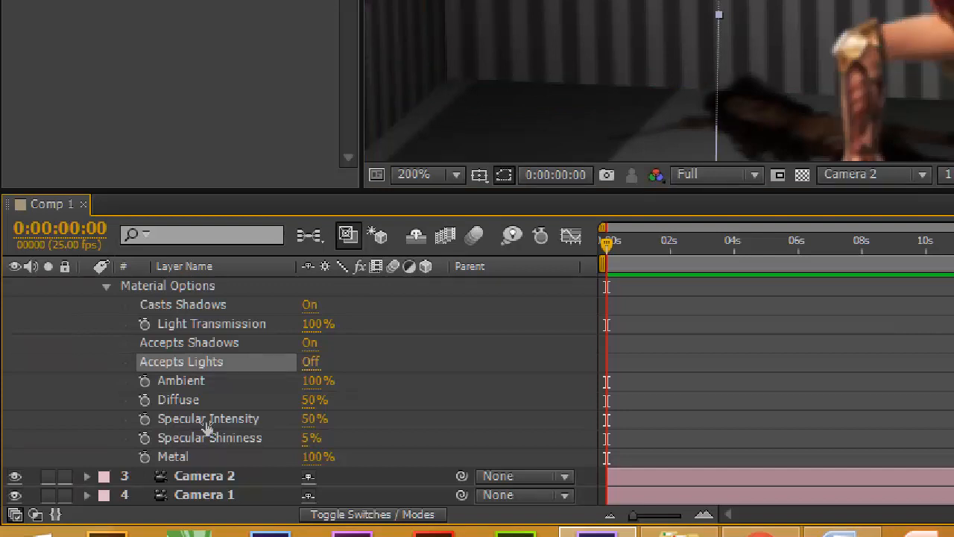
pyautogui.click(311, 362)
pyautogui.click(310, 362)
pyautogui.click(310, 362)
pyautogui.click(310, 362)
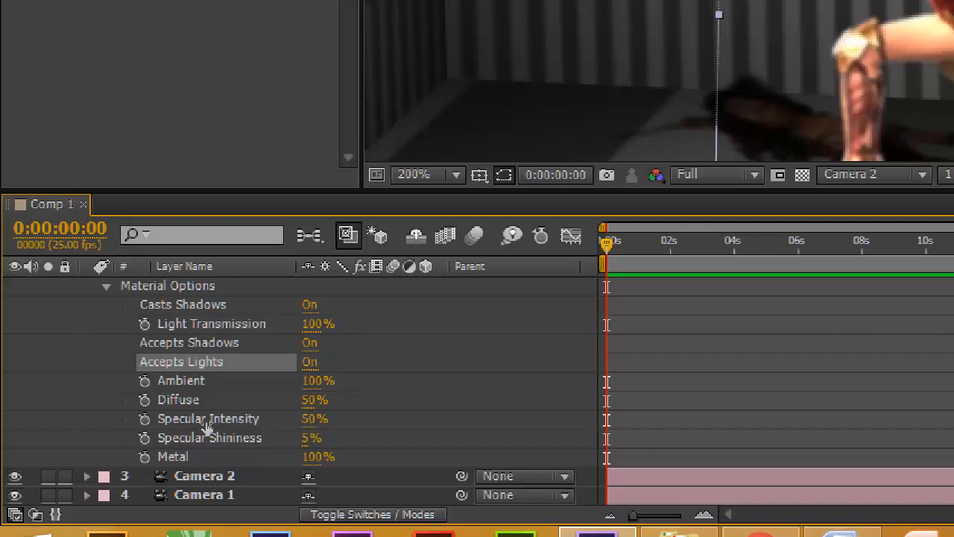
pyautogui.click(310, 362)
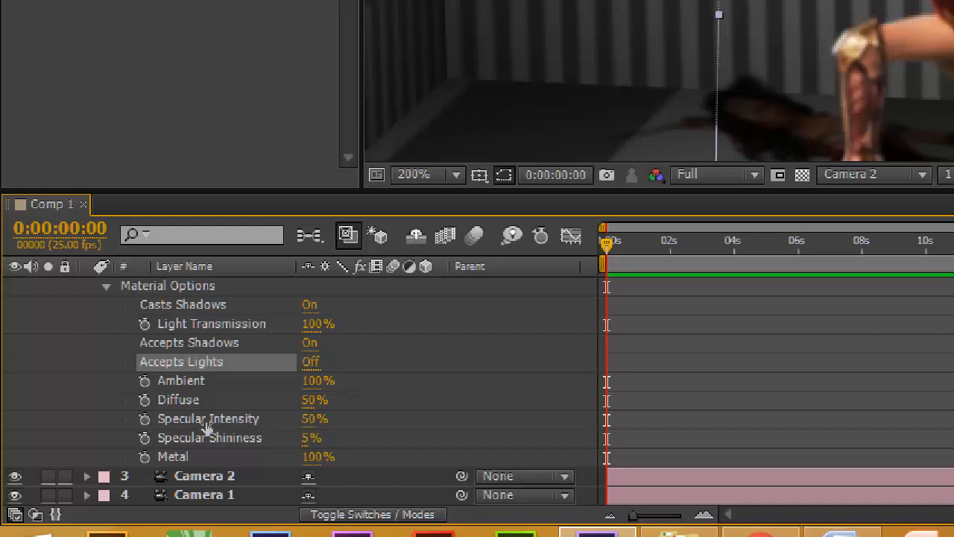
pyautogui.click(310, 362)
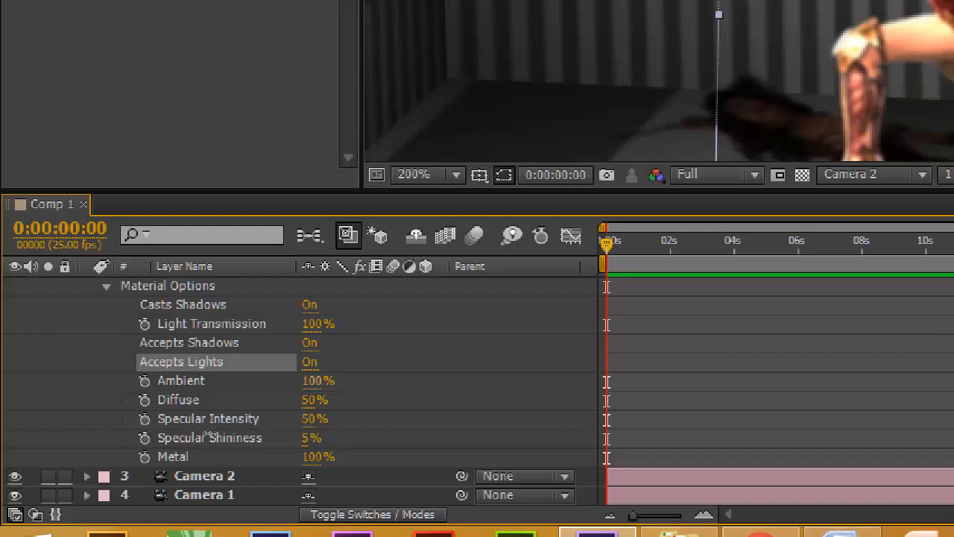
# Set the Wonder Woman layer's Ambient to 0% and its Specular Intensity to 22%.
pyautogui.moveTo(312, 381); pyautogui.dragTo(401, 389)
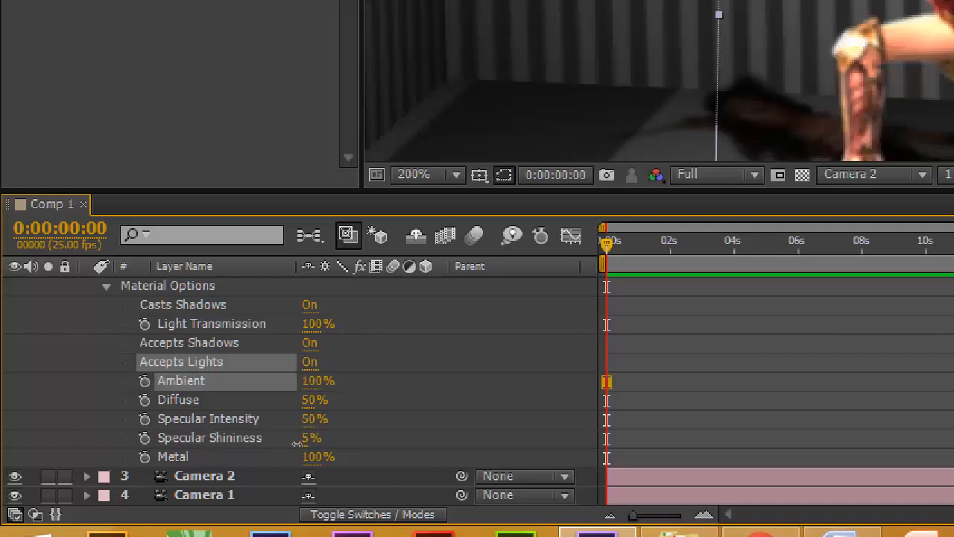
pyautogui.moveTo(385, 445); pyautogui.dragTo(193, 456)
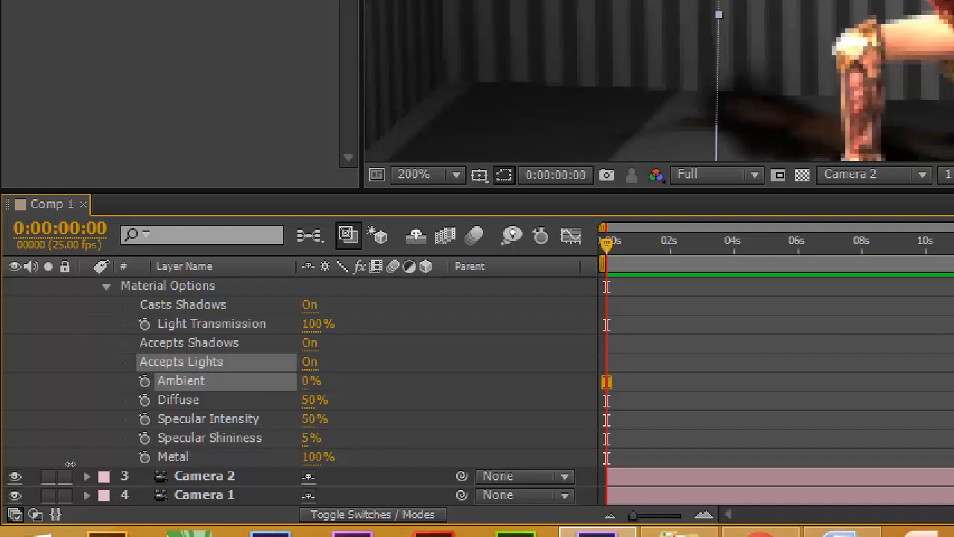
pyautogui.moveTo(69, 464); pyautogui.dragTo(67, 469)
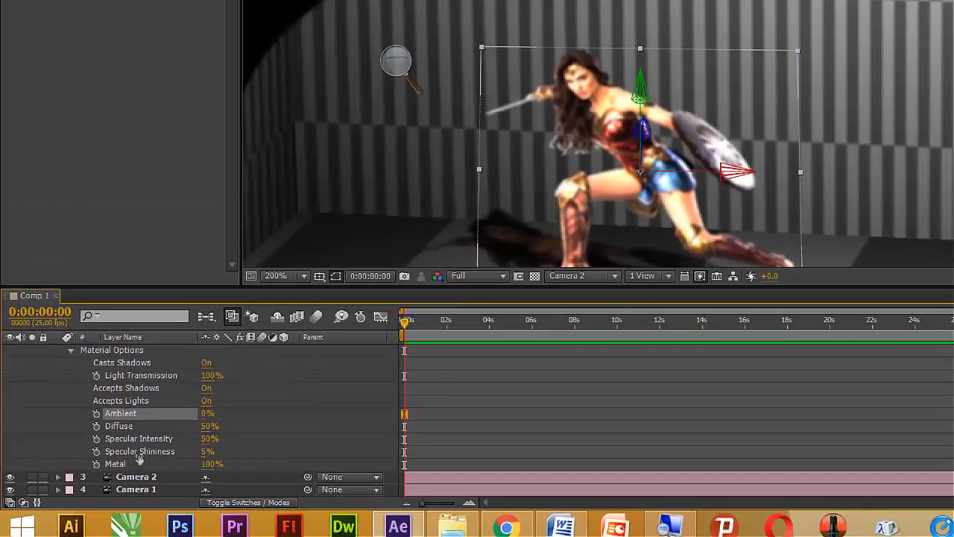
pyautogui.moveTo(139, 470); pyautogui.dragTo(138, 490)
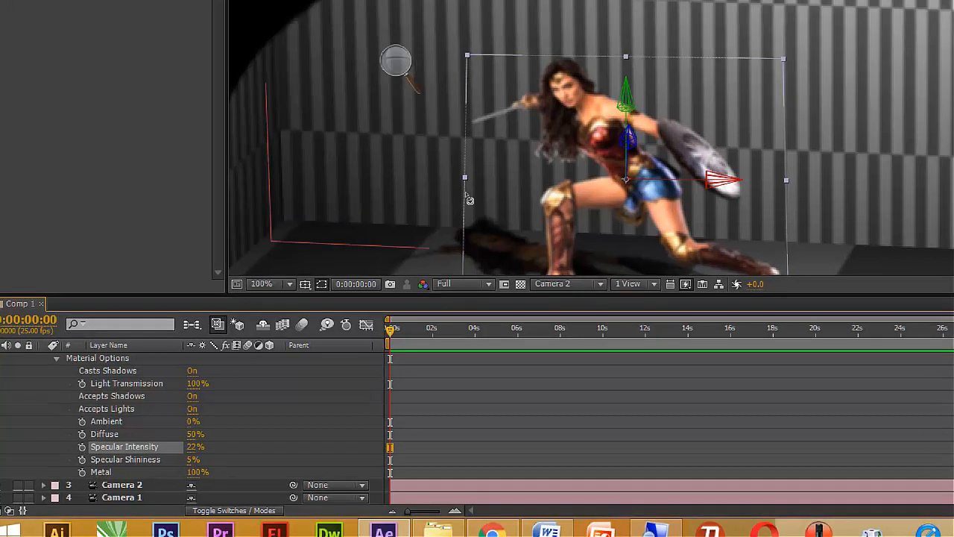
pyautogui.scroll(-1, 468, 198)
pyautogui.scroll(-1, 554, 231)
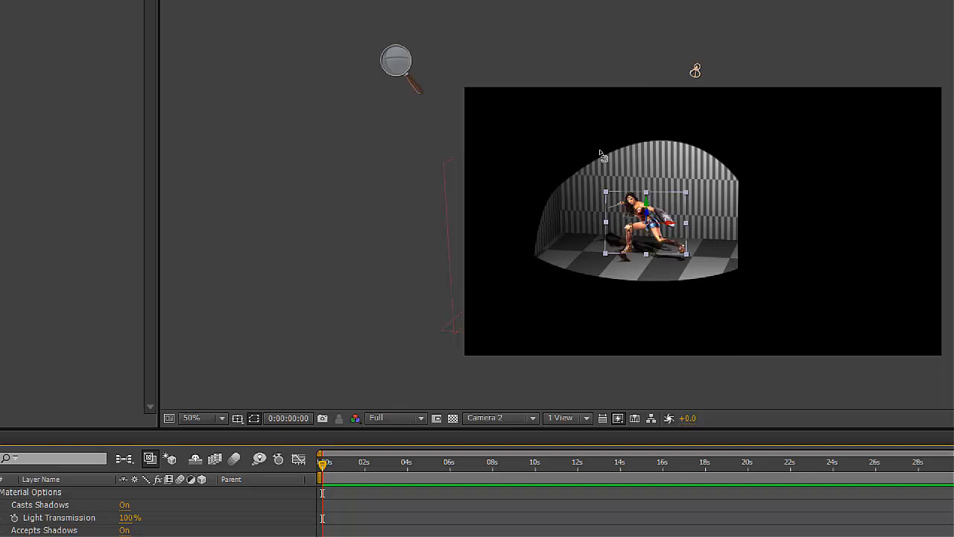
pyautogui.scroll(1, 510, 244)
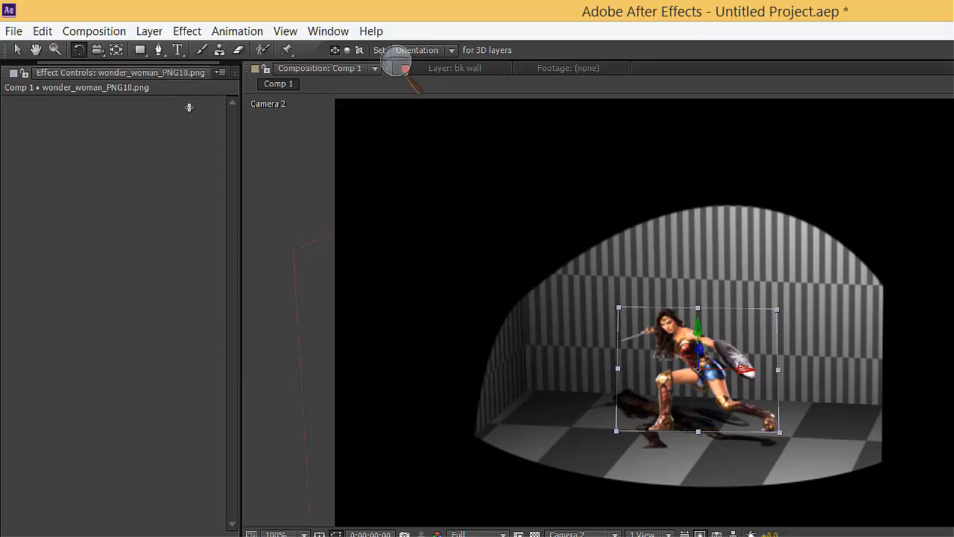
# Import GreenScreen Raw footage for project 2 (2).mp4 from the chroma folder and add it to Comp 1 as a 3D layer.
pyautogui.moveTo(189, 107); pyautogui.dragTo(236, 94)
pyautogui.click(24, 62)
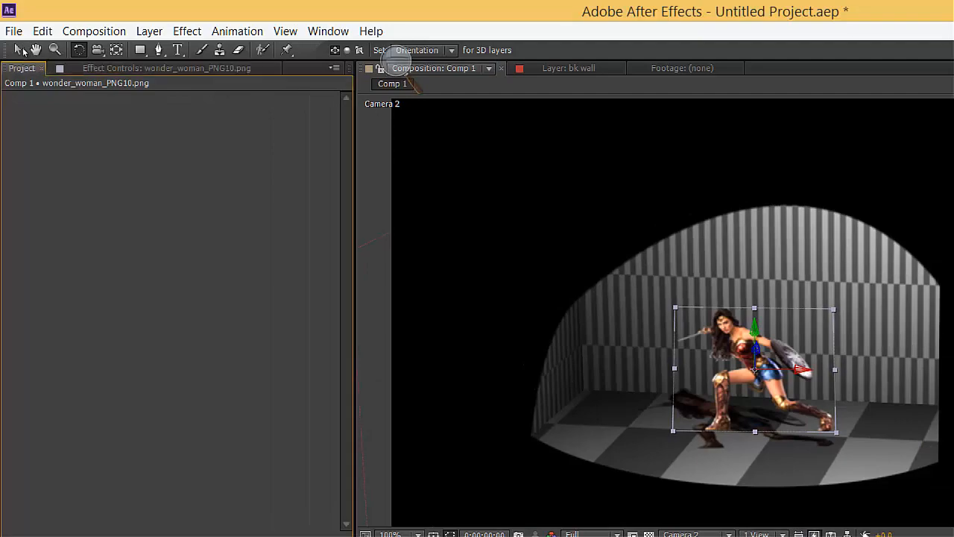
pyautogui.doubleClick(225, 223)
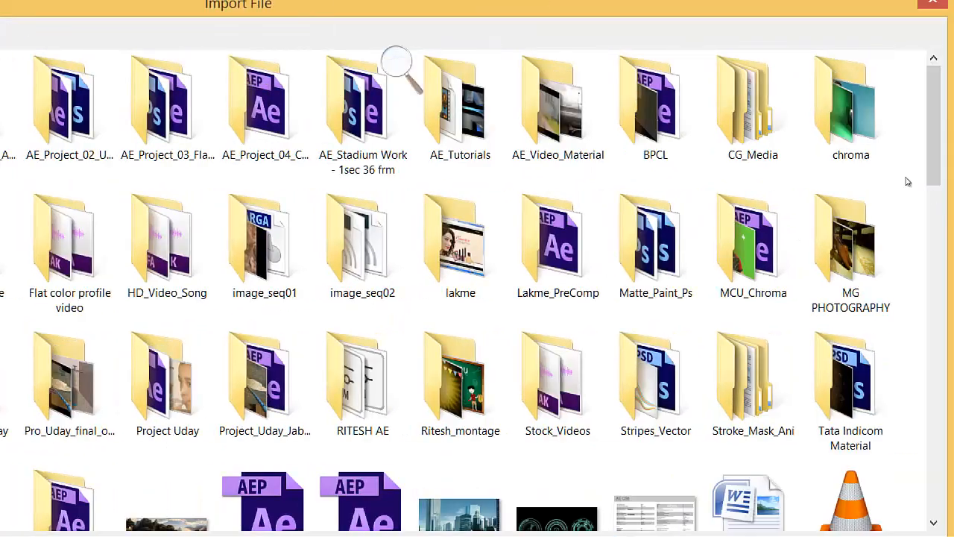
pyautogui.doubleClick(885, 81)
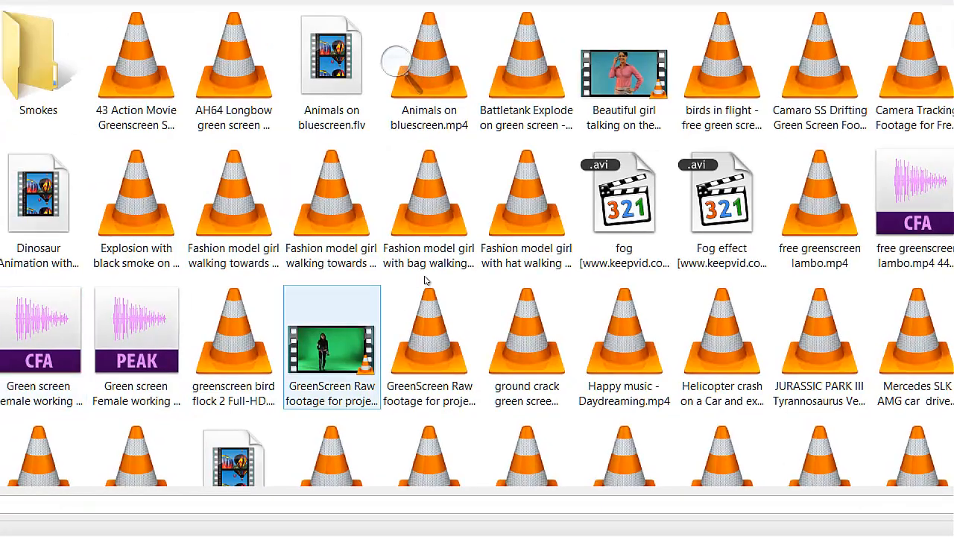
pyautogui.press('Return')
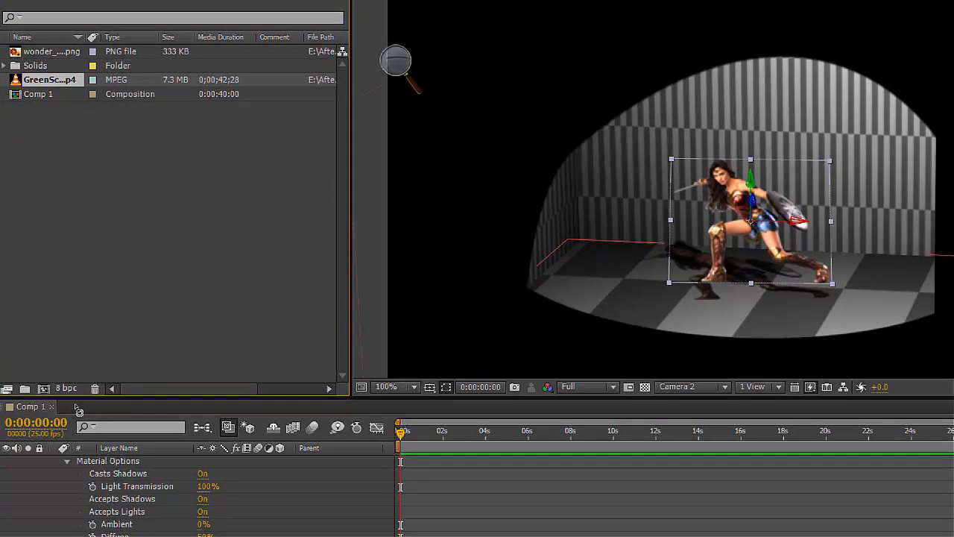
pyautogui.moveTo(75, 405)
pyautogui.mouseDown()
pyautogui.moveTo(70, 427)
pyautogui.moveTo(75, 407)
pyautogui.mouseUp()
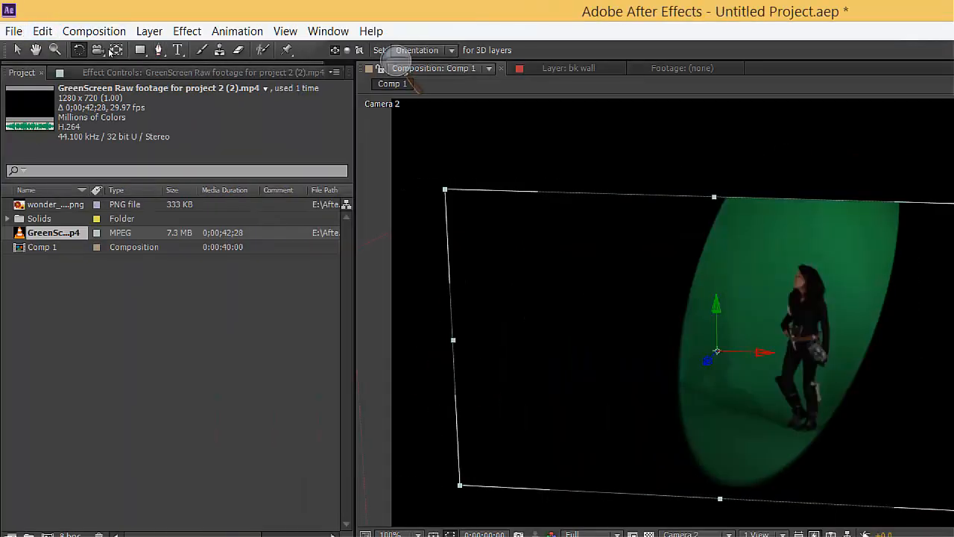
# Find the Keylight (1.2) effect, apply it to the green-screen footage layer and key out the green background.
pyautogui.click(112, 73)
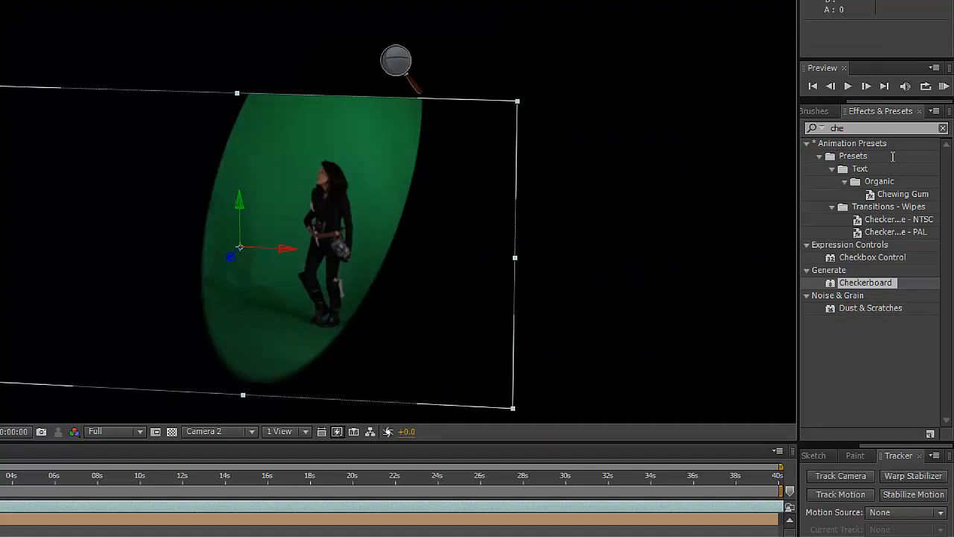
pyautogui.moveTo(893, 130); pyautogui.dragTo(835, 166)
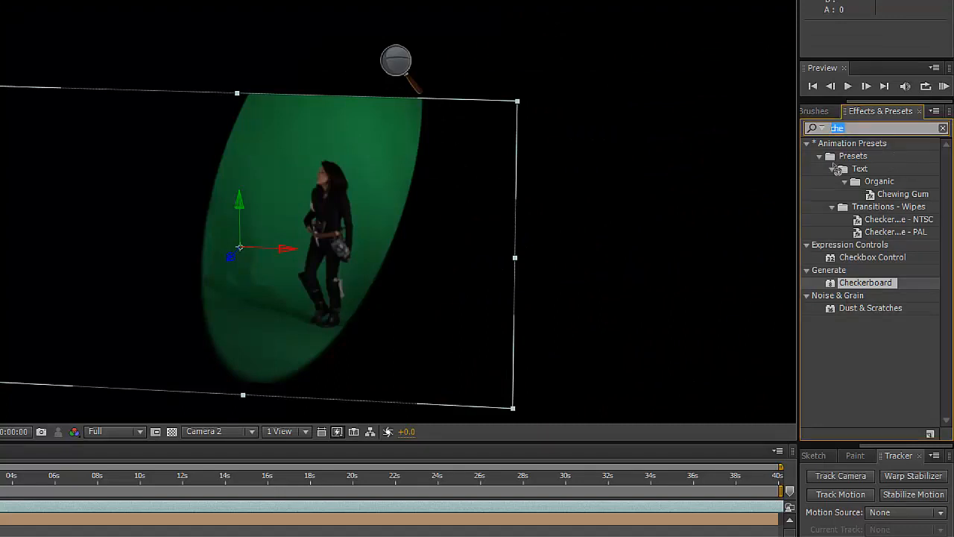
pyautogui.write('key')
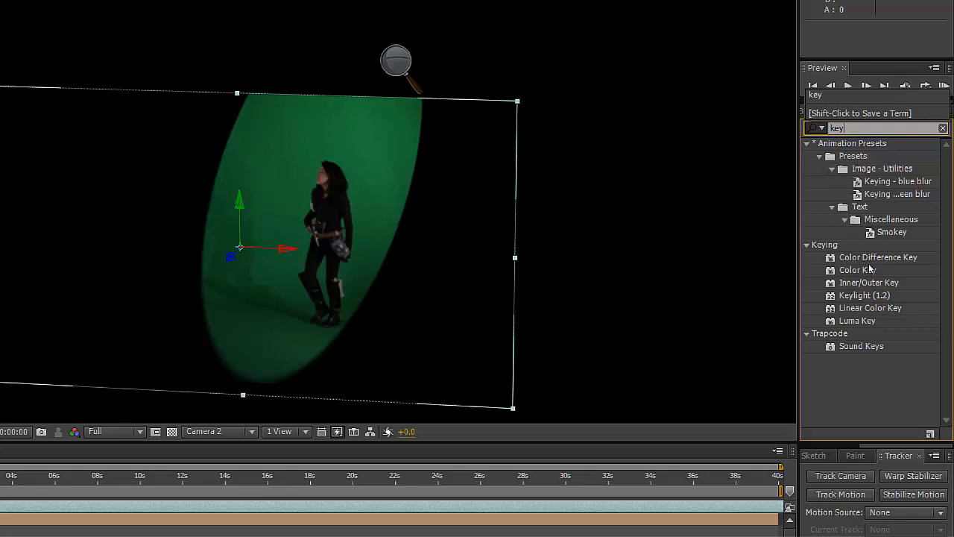
pyautogui.moveTo(865, 296); pyautogui.dragTo(576, 195)
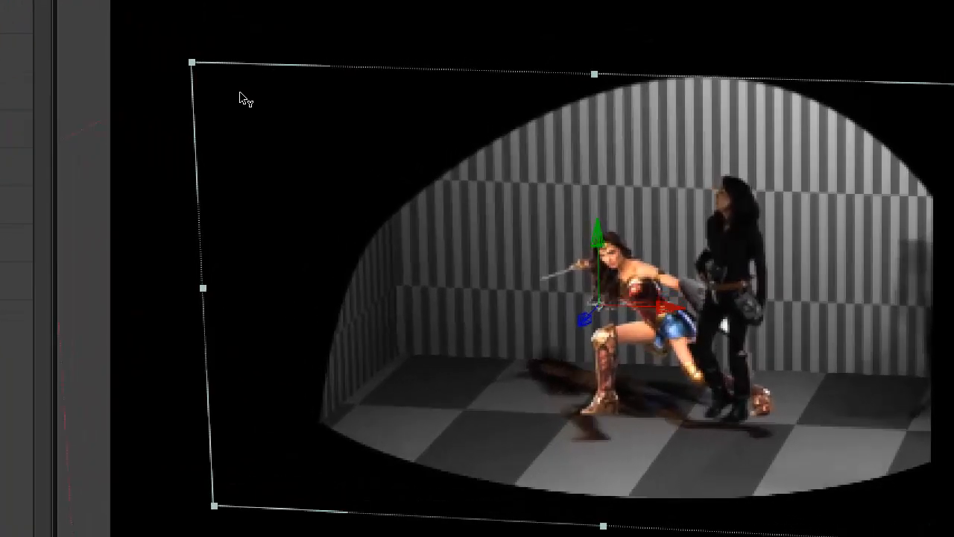
pyautogui.moveTo(239, 111); pyautogui.dragTo(354, 89)
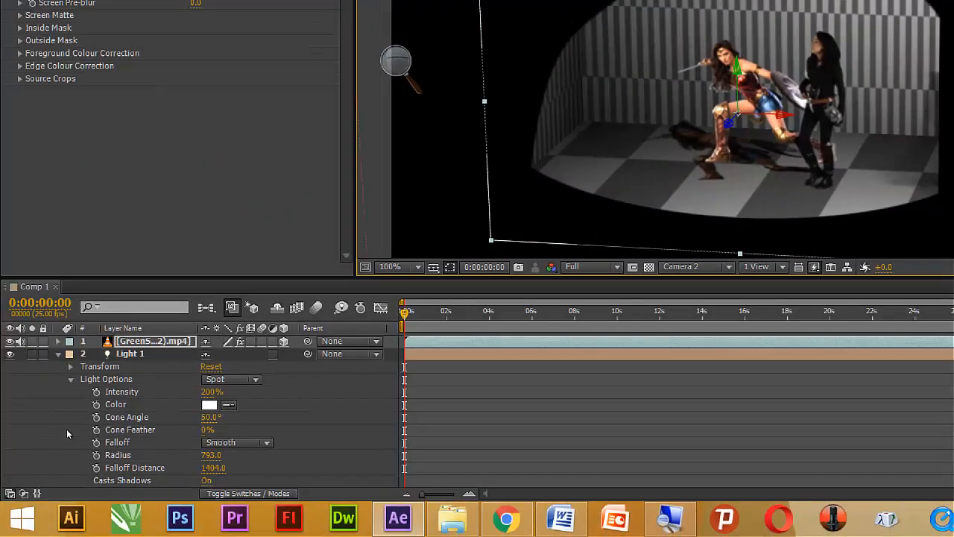
# Delete the Wonder Woman layer from the composition and select the keyed footage layer.
pyautogui.scroll(-5, 67, 433)
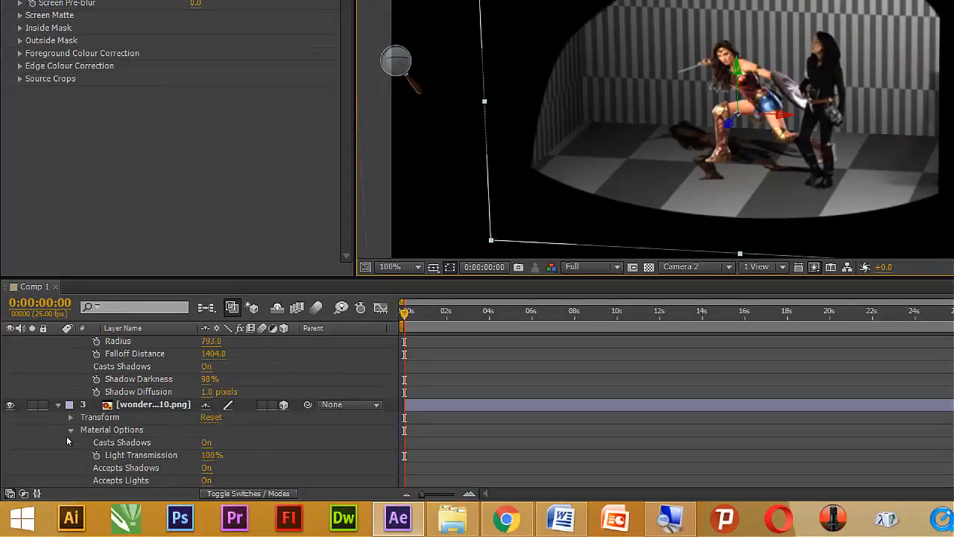
pyautogui.click(10, 404)
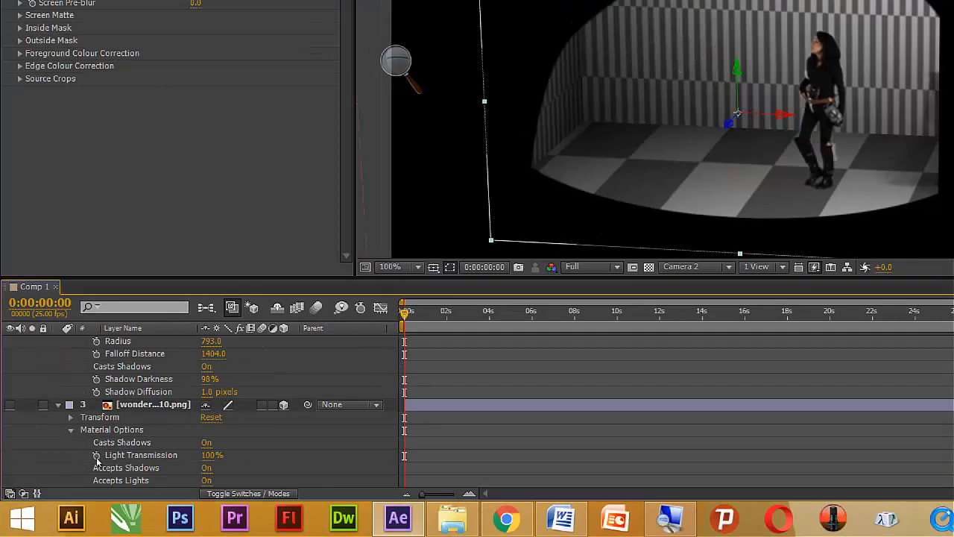
pyautogui.click(104, 454)
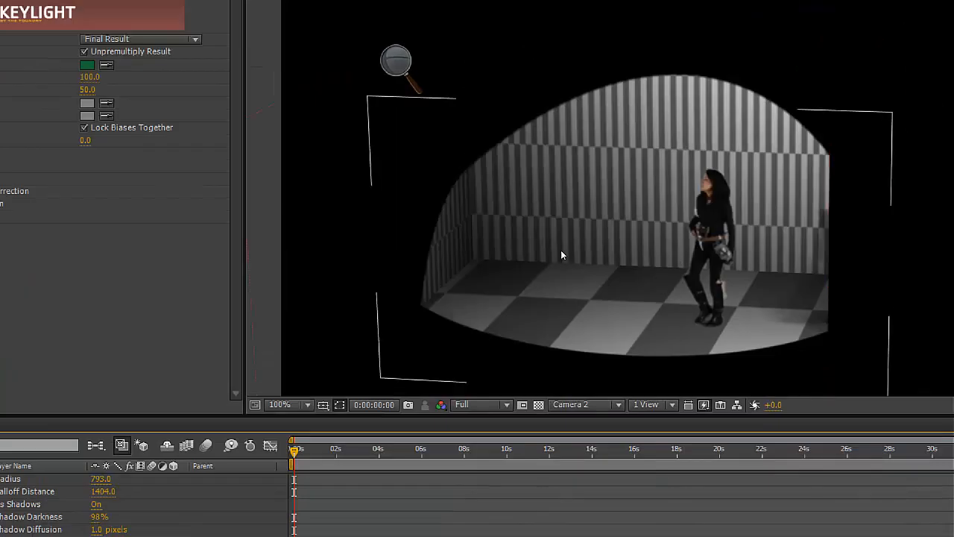
pyautogui.click(561, 254)
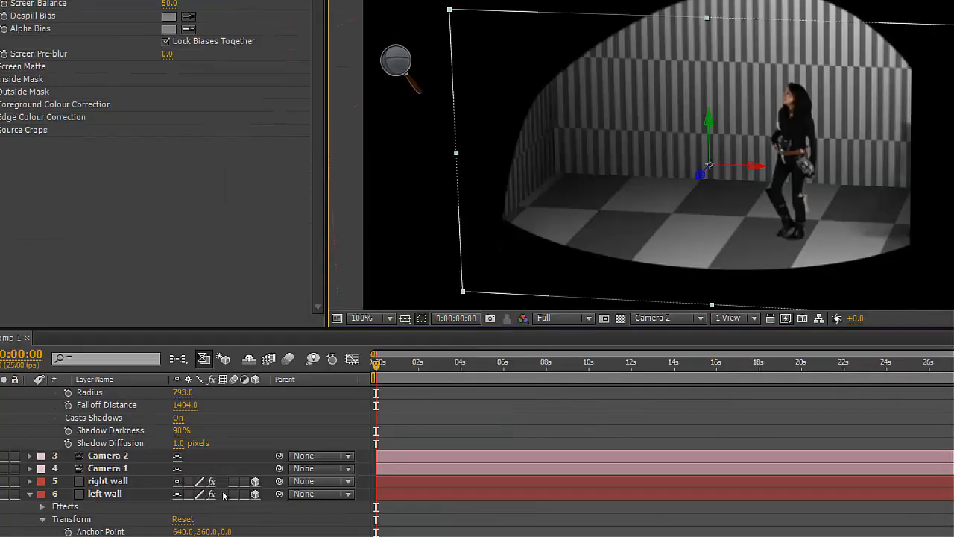
# Turn on Casts Shadows for the keyed footage layer and lower it slightly so the woman's feet meet her floor shadow.
pyautogui.scroll(3, 197, 439)
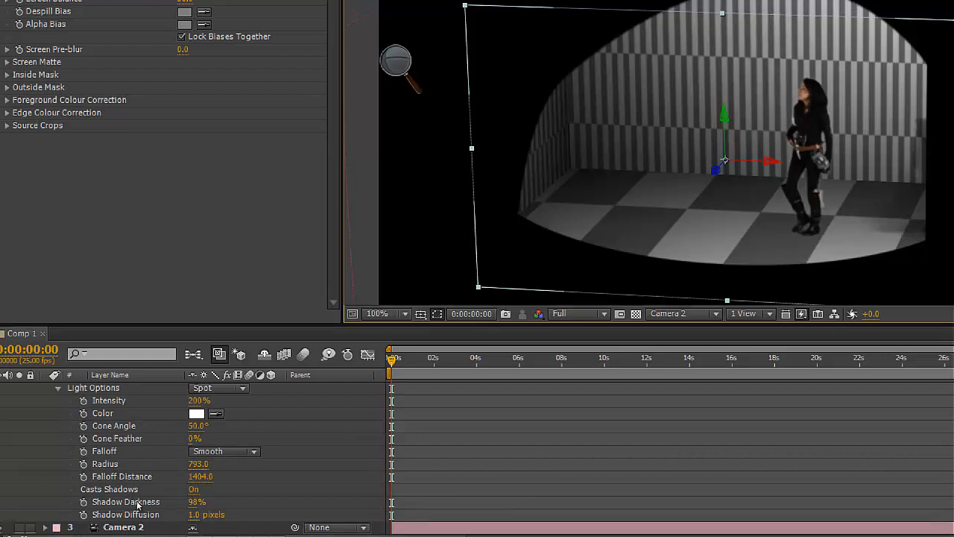
pyautogui.scroll(2, 167, 476)
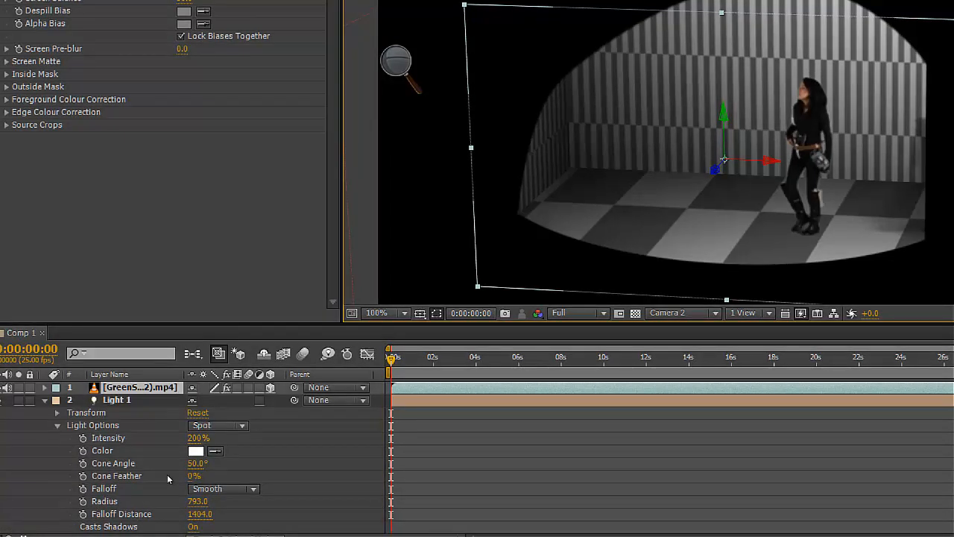
pyautogui.scroll(-2, 167, 475)
pyautogui.scroll(2, 167, 474)
pyautogui.click(44, 389)
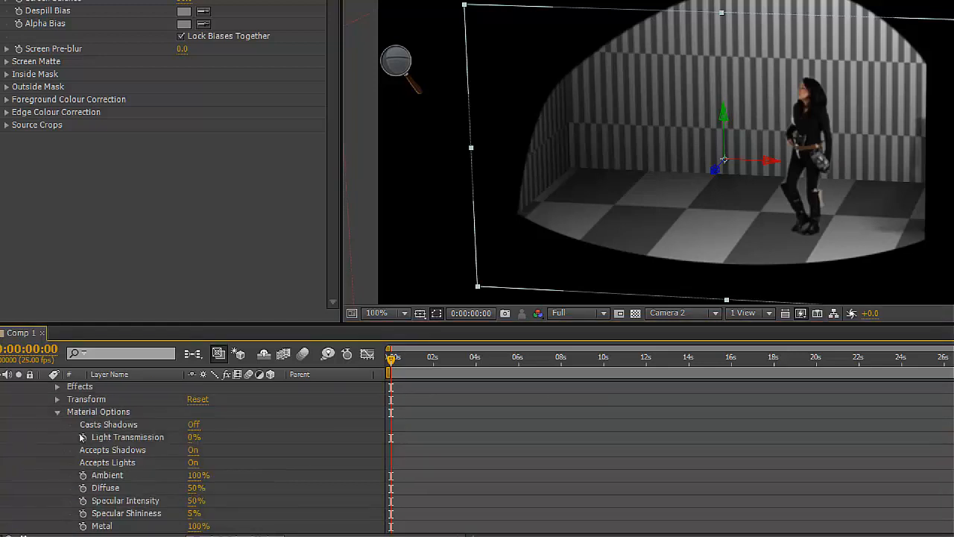
pyautogui.click(194, 425)
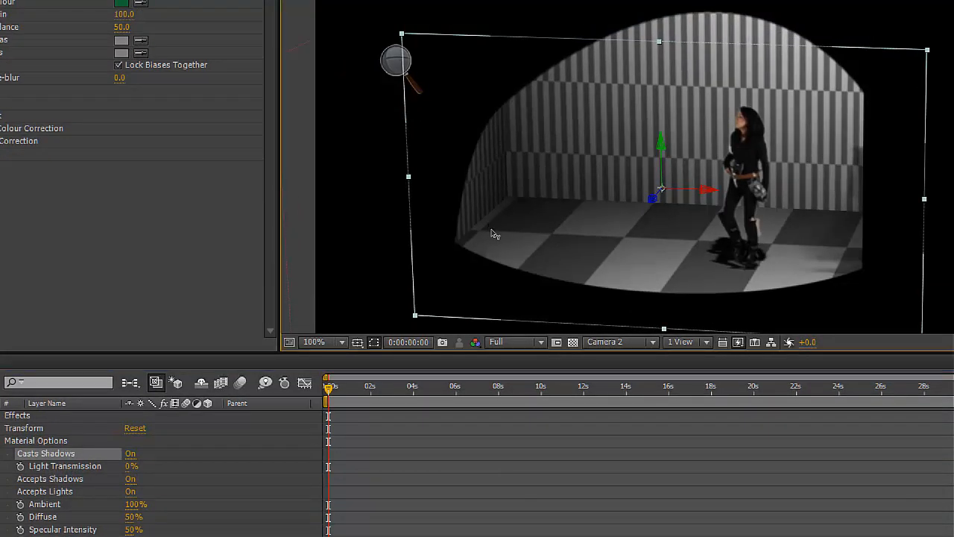
pyautogui.moveTo(495, 234)
pyautogui.mouseDown()
pyautogui.moveTo(492, 246)
pyautogui.moveTo(495, 238)
pyautogui.mouseUp()
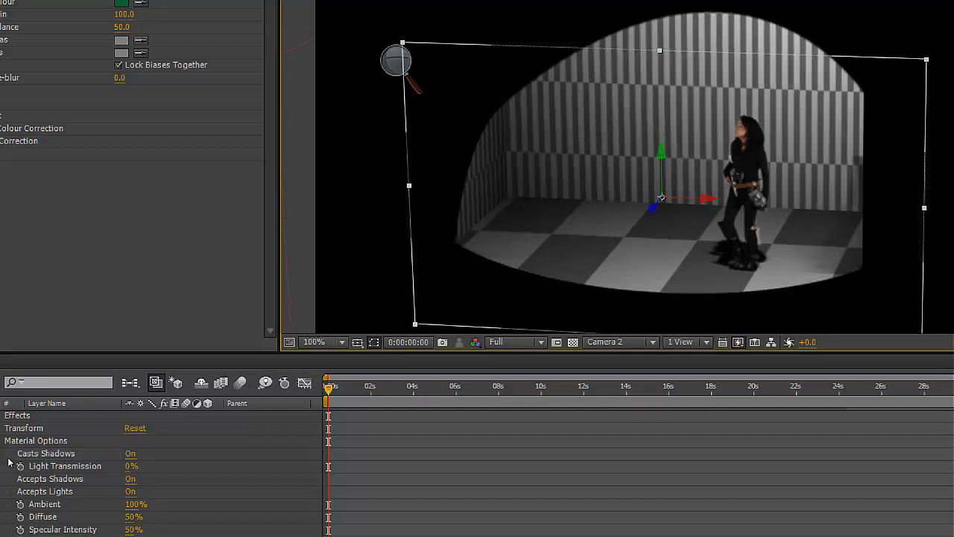
# Try Light 1 at different positions above and behind the woman, finishing low in front of her to throw a tall shadow on the back wall.
pyautogui.scroll(3, 41, 460)
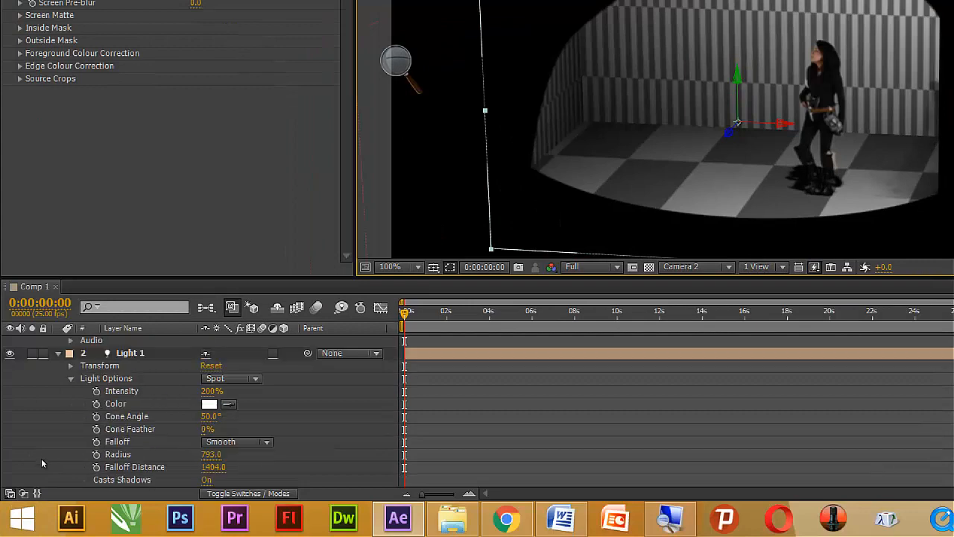
pyautogui.click(85, 411)
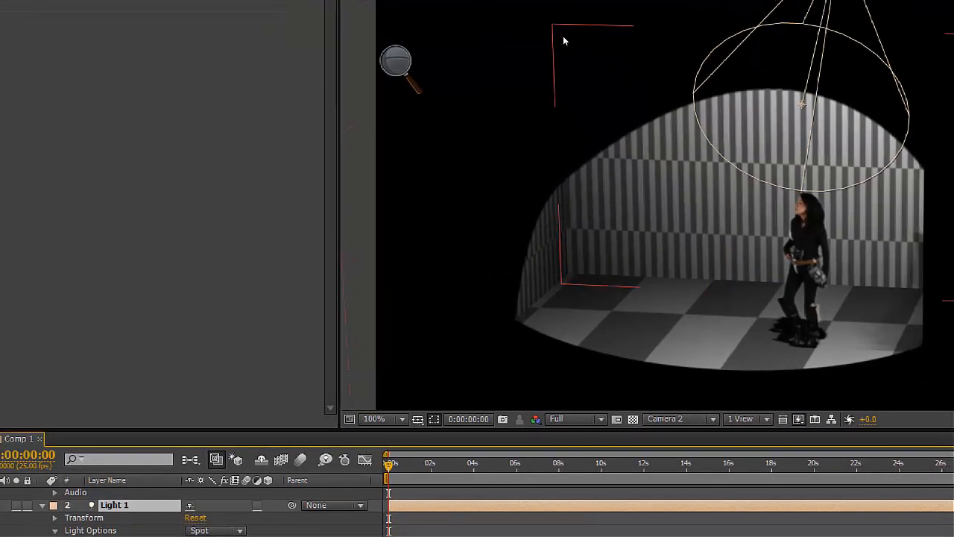
pyautogui.scroll(-1, 570, 29)
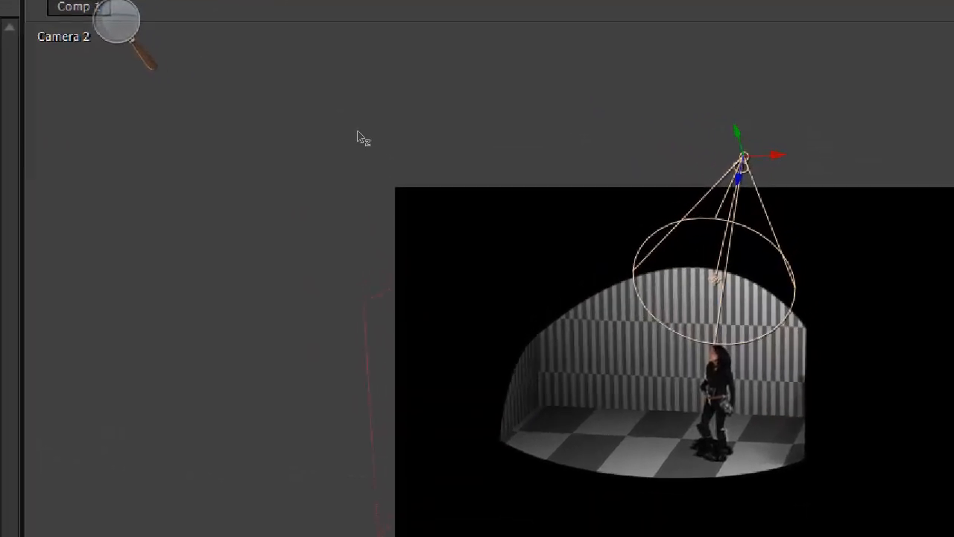
pyautogui.moveTo(353, 165); pyautogui.dragTo(335, 72)
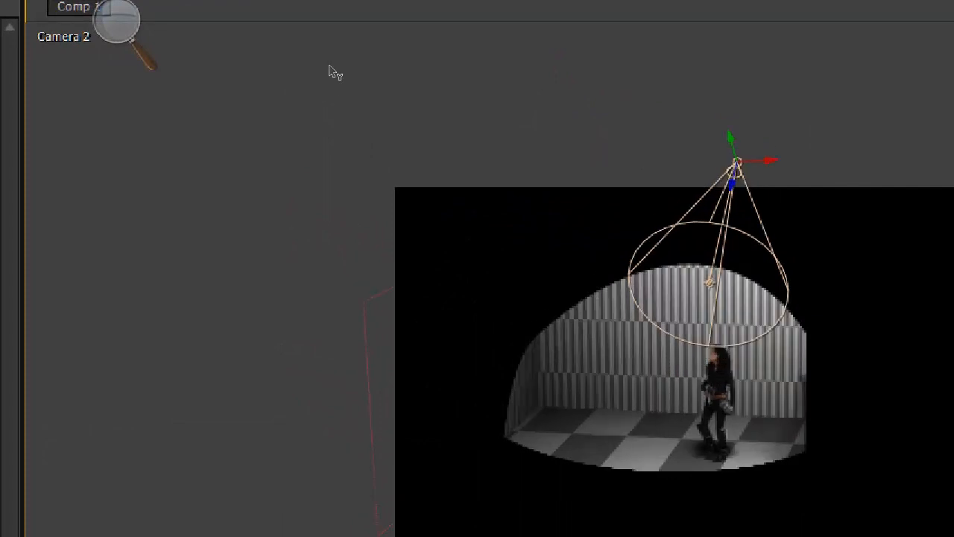
pyautogui.moveTo(310, 155); pyautogui.dragTo(336, 52)
pyautogui.click(310, 77)
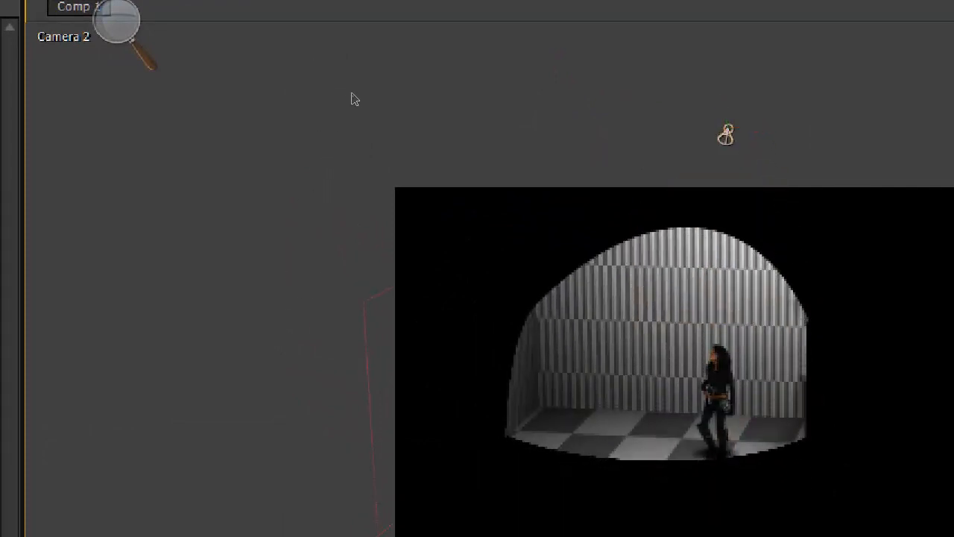
pyautogui.moveTo(348, 93); pyautogui.dragTo(320, 159)
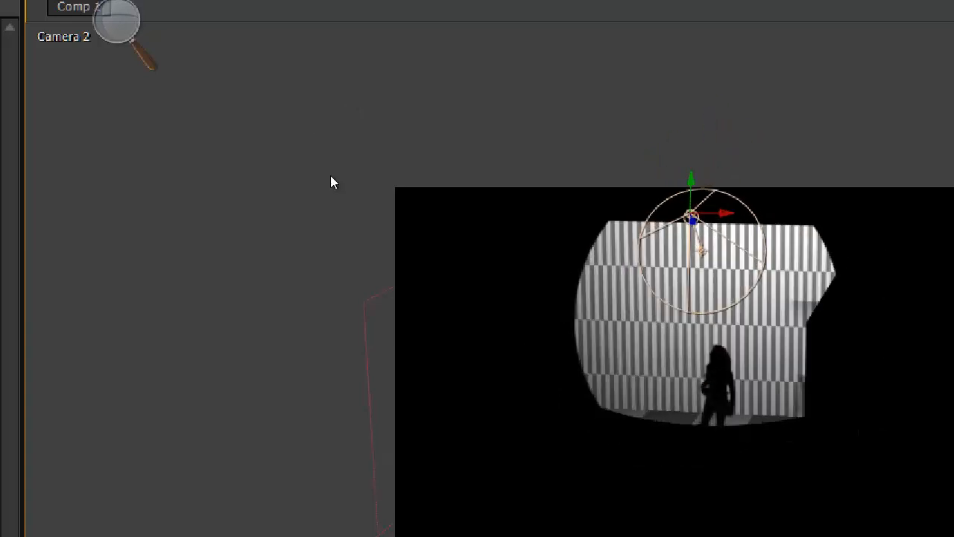
pyautogui.moveTo(330, 191); pyautogui.dragTo(337, 261)
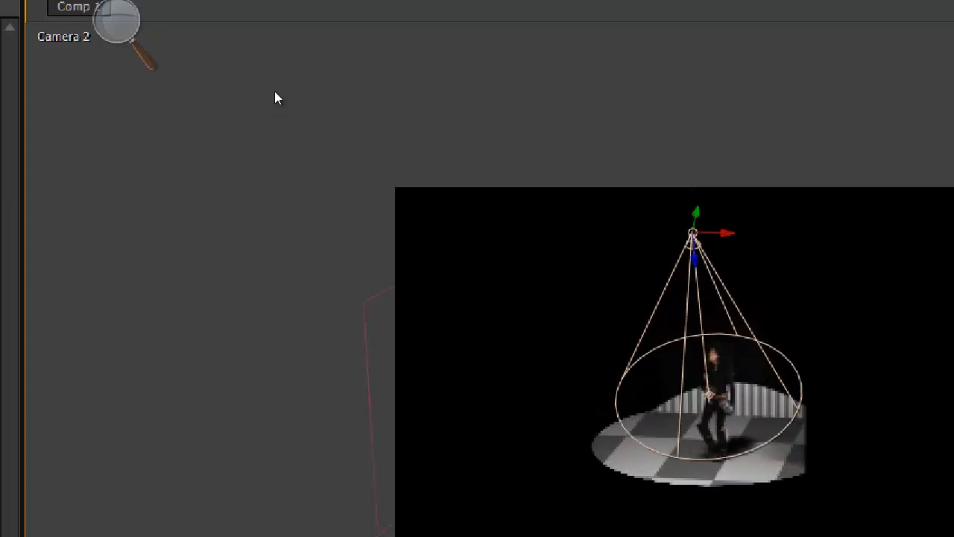
pyautogui.click(316, 165)
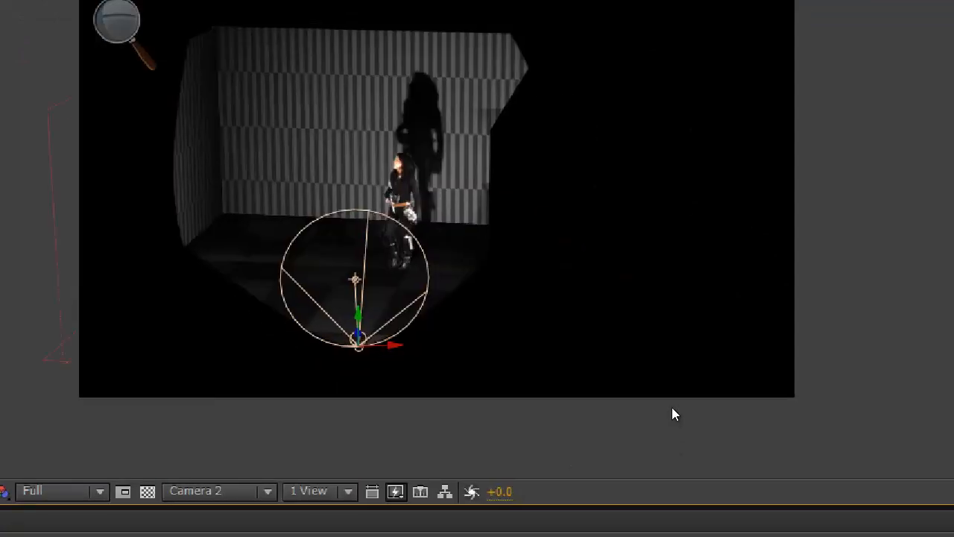
pyautogui.click(674, 274)
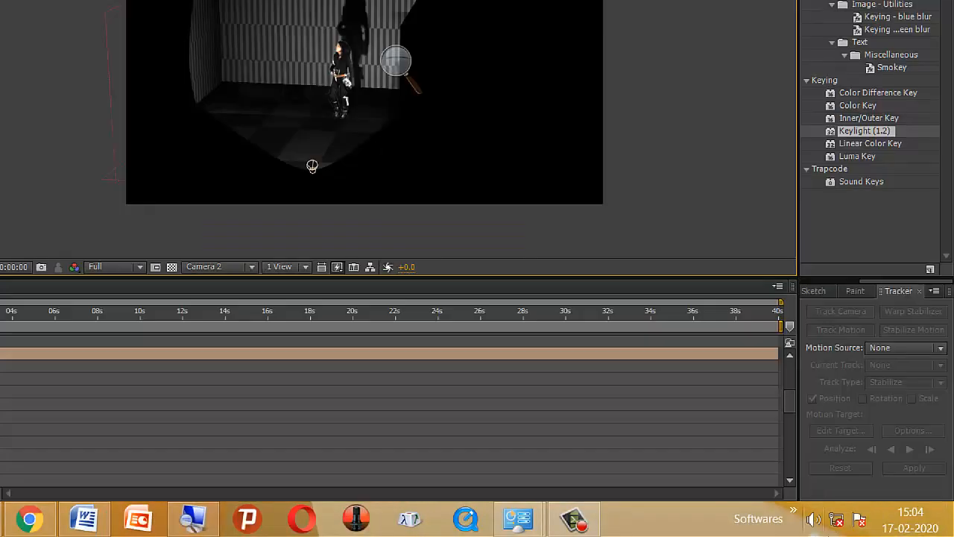
pyautogui.click(575, 519)
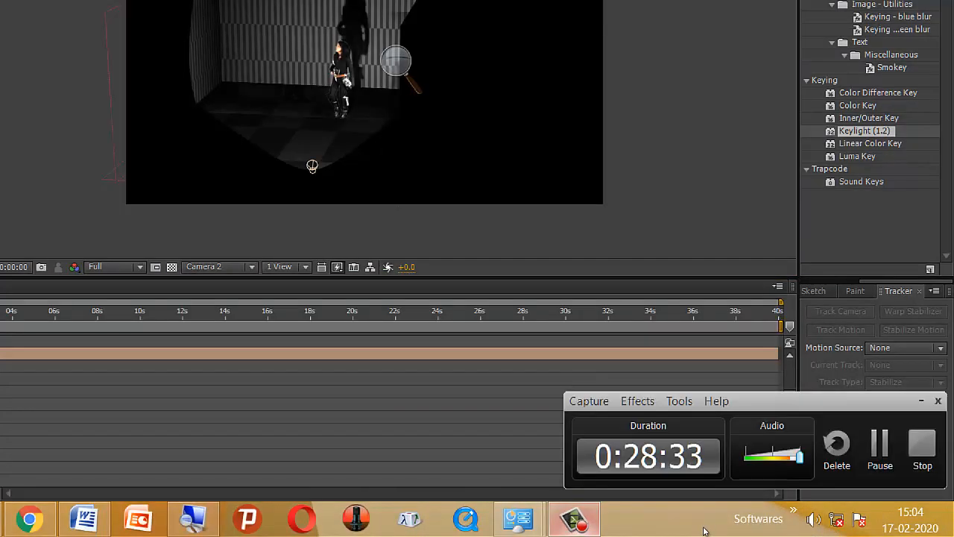